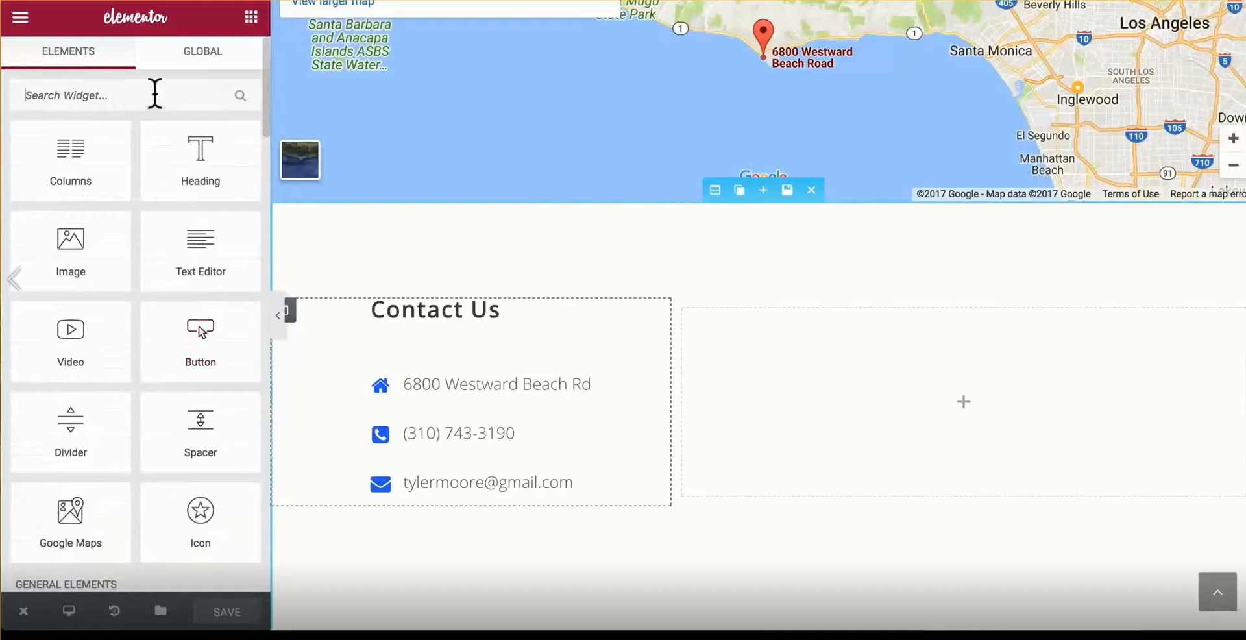
Add a Shortcode widget to the empty column beside the contact details, containing [contact-form-7 id="96" title="Contact form 1"]
{"action": "type", "text": "hortcode"}
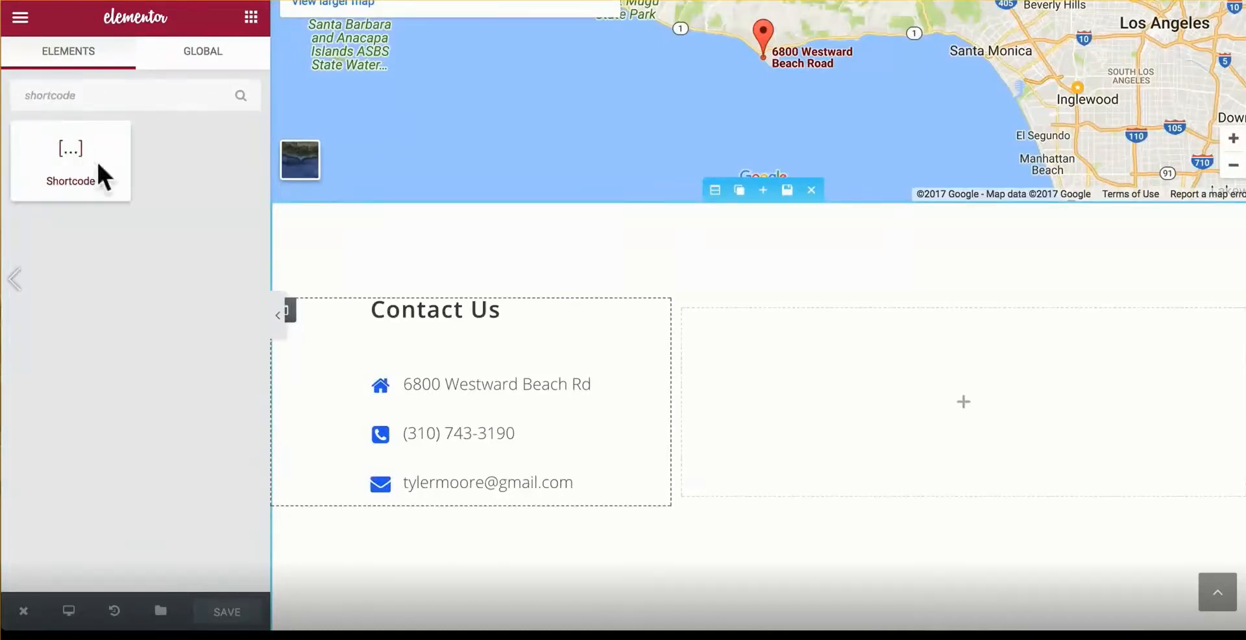
{"action": "left_click_drag", "start_coordinate": [103, 173], "coordinate": [993, 370]}
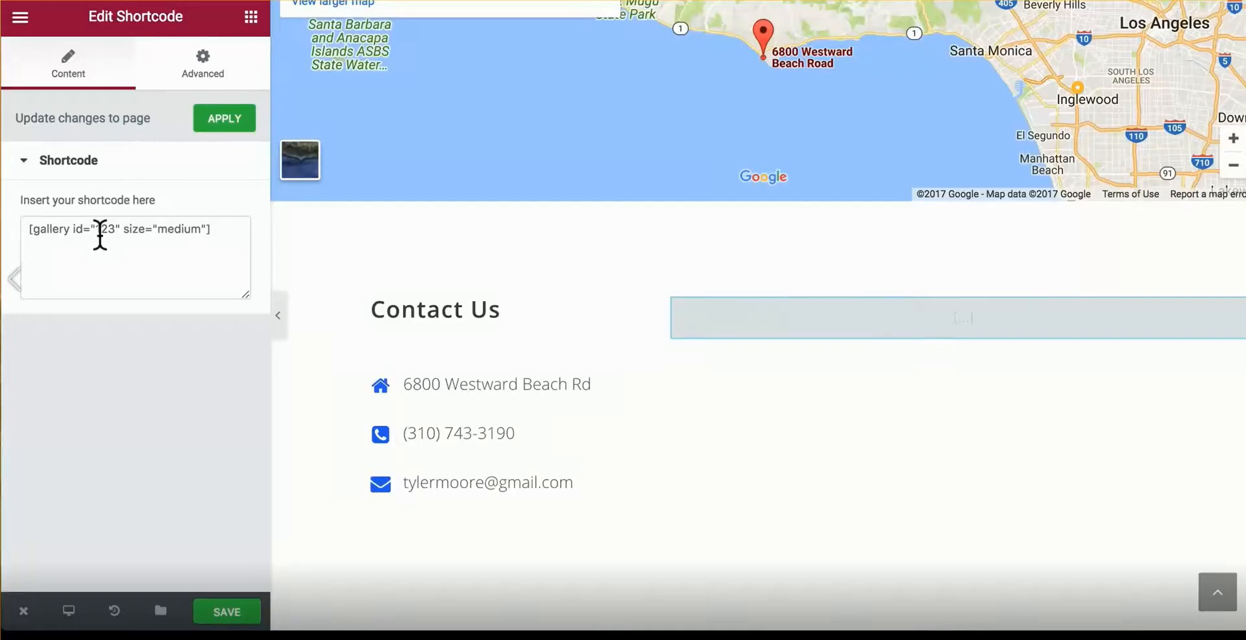
{"action": "type", "text": "[contact-form-7 id=\"96\" title=\"Contact form 1\"]"}
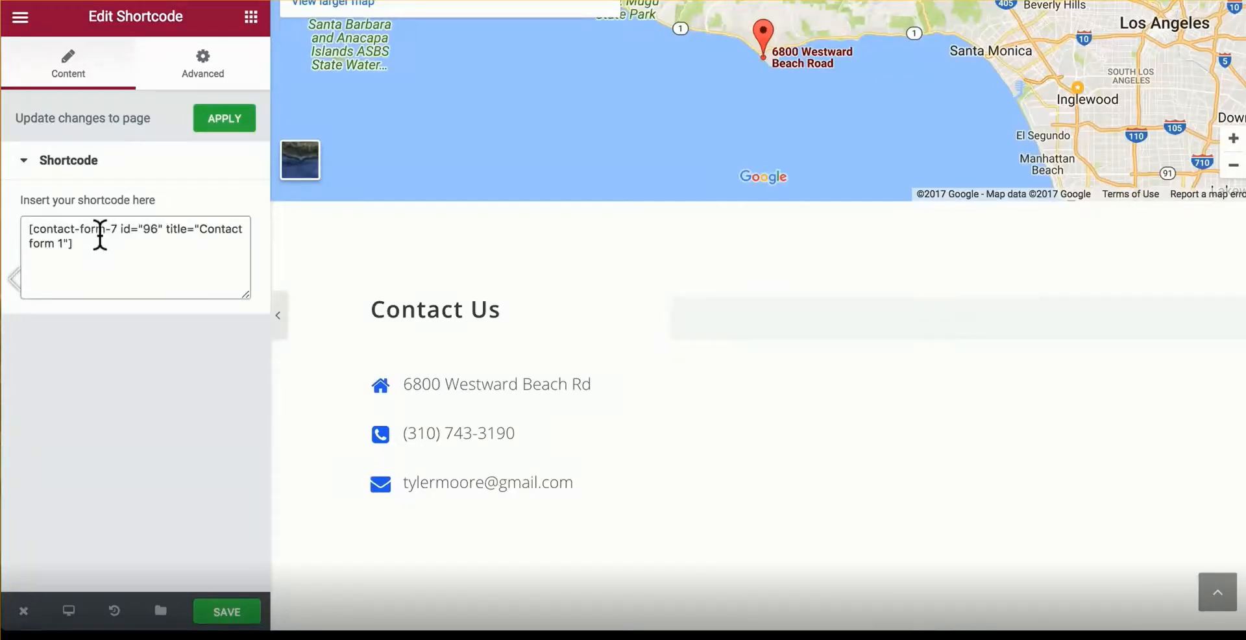
{"action": "scroll", "coordinate": [746, 298], "scroll_direction": "down", "scroll_amount": 6}
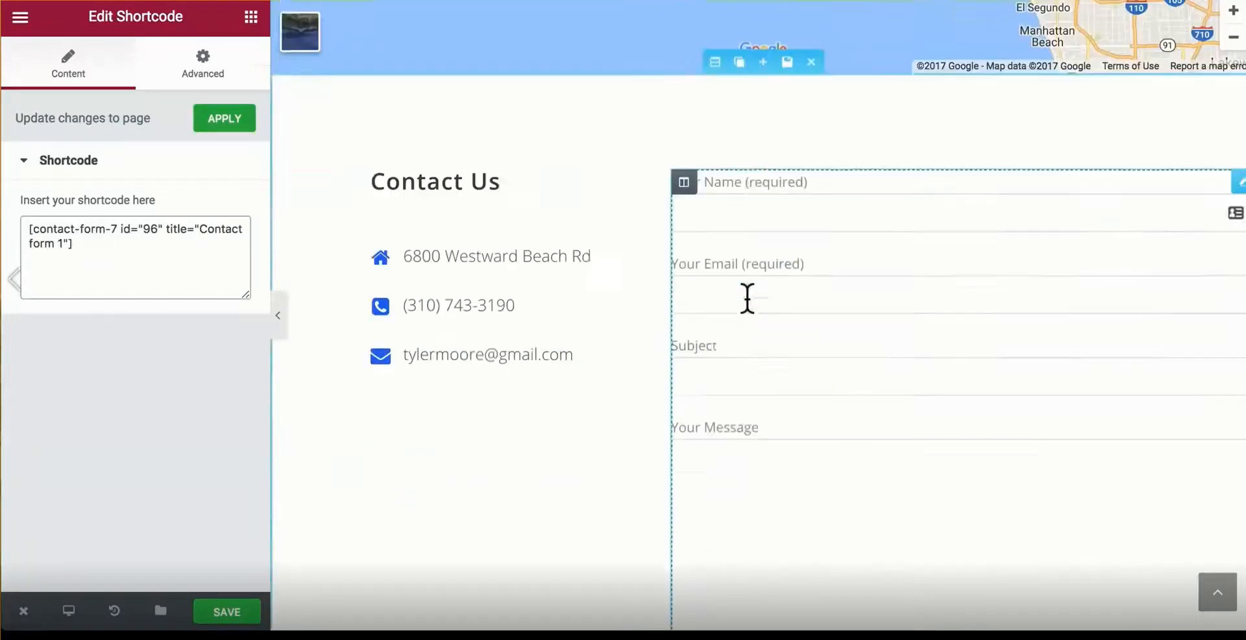
Narrow the contact details column to about 33% width, giving the form more room, and save the page
{"action": "scroll", "coordinate": [745, 298], "scroll_direction": "up", "scroll_amount": 2}
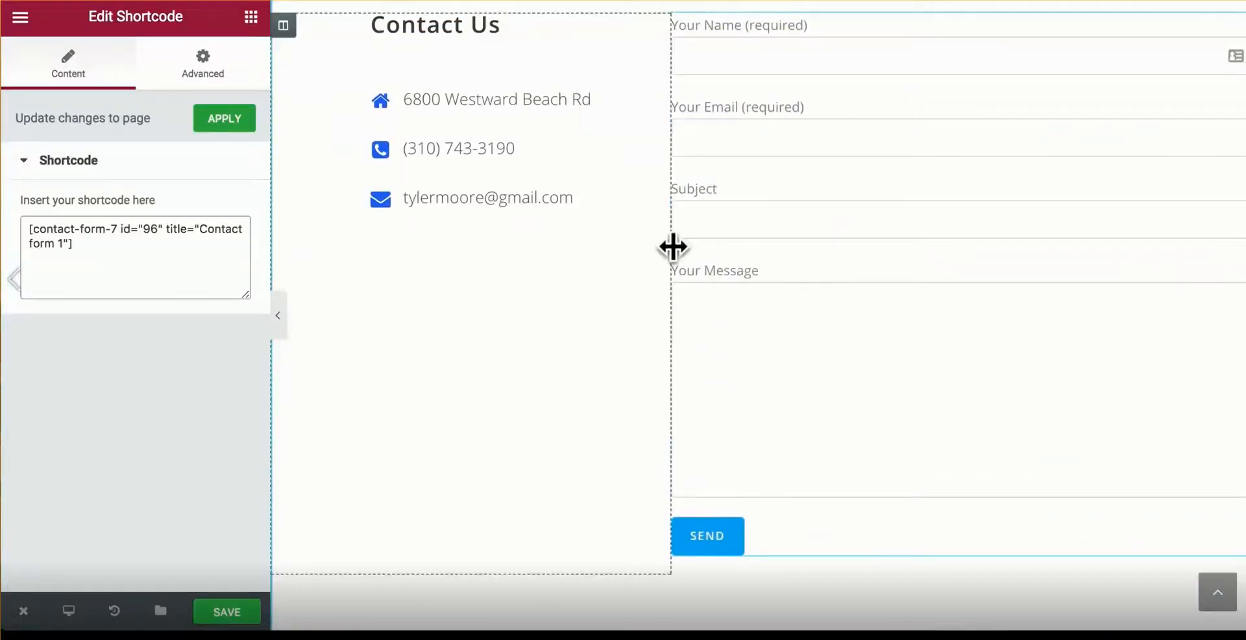
{"action": "scroll", "coordinate": [674, 253], "scroll_direction": "up", "scroll_amount": 2}
{"action": "left_click_drag", "start_coordinate": [673, 260], "coordinate": [599, 266]}
{"action": "left_click", "coordinate": [227, 611]}
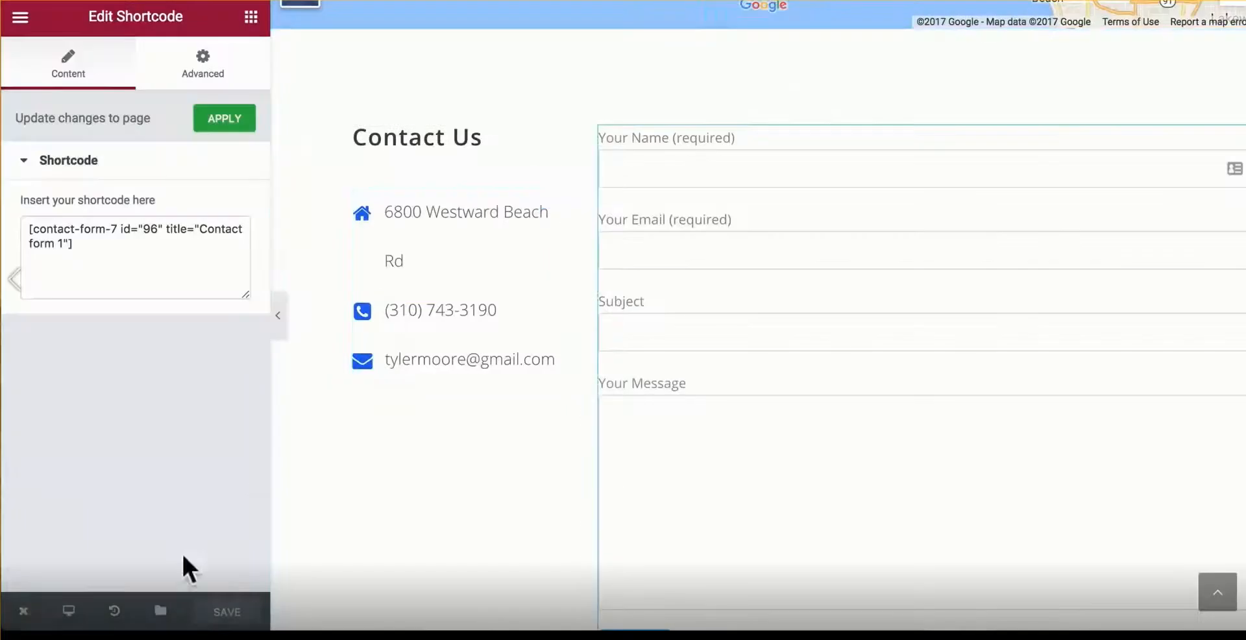
View the live Contact page and check the layout of the contact details and form
{"action": "mouse_move", "coordinate": [31, 620]}
{"action": "left_click", "coordinate": [112, 526]}
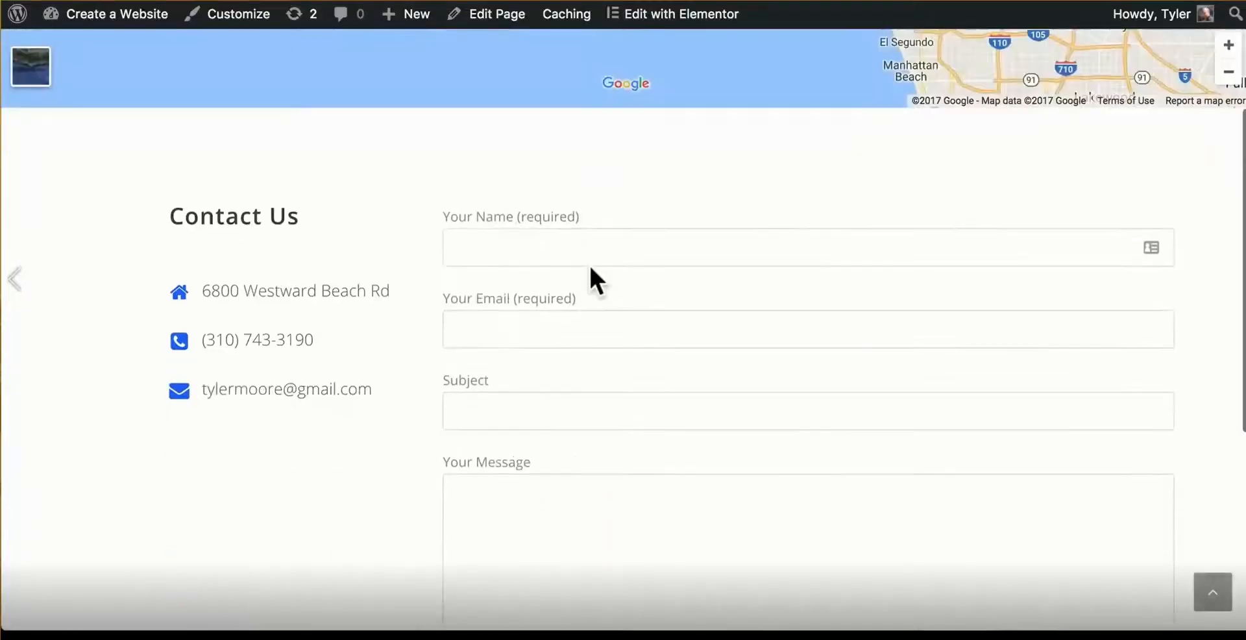
{"action": "scroll", "coordinate": [591, 268], "scroll_direction": "down", "scroll_amount": 5}
{"action": "scroll", "coordinate": [591, 268], "scroll_direction": "up", "scroll_amount": 6}
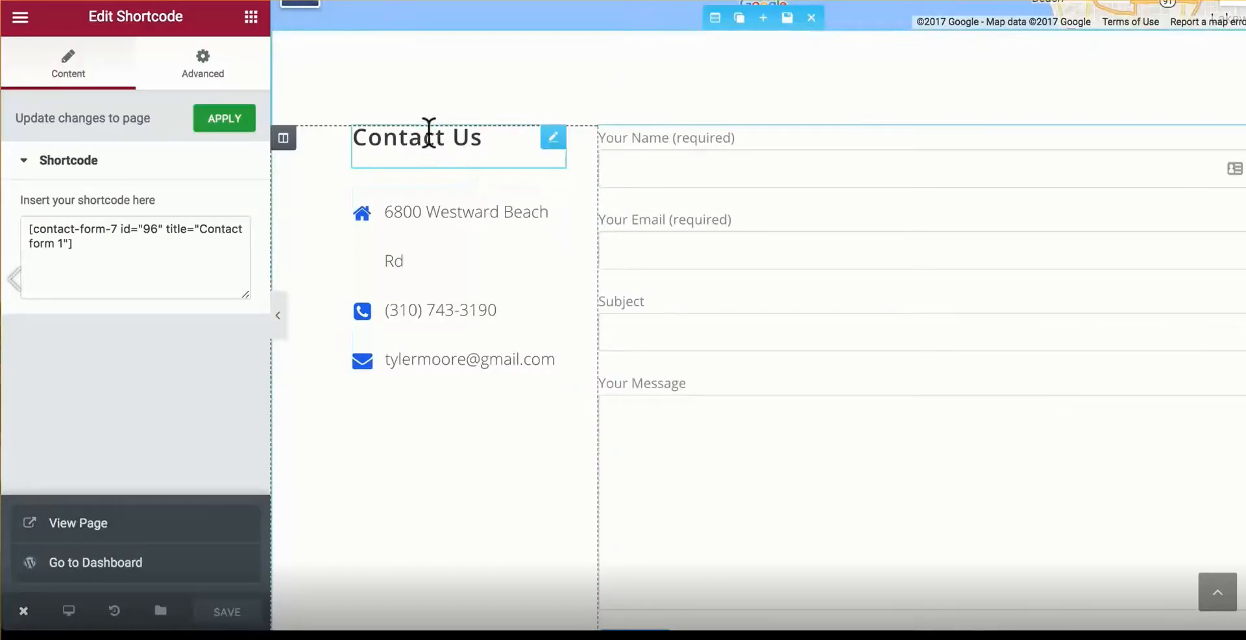
Unlink the contact details column's margins, set its top margin to 10 px, and save the page
{"action": "left_click", "coordinate": [283, 138]}
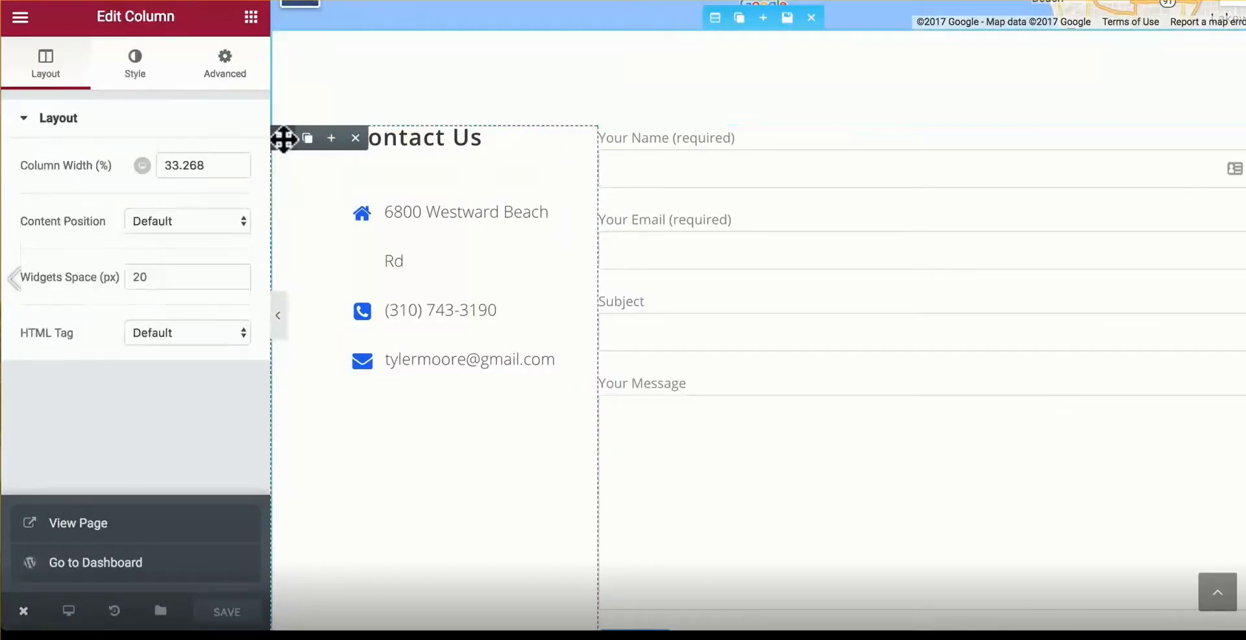
{"action": "left_click", "coordinate": [202, 76]}
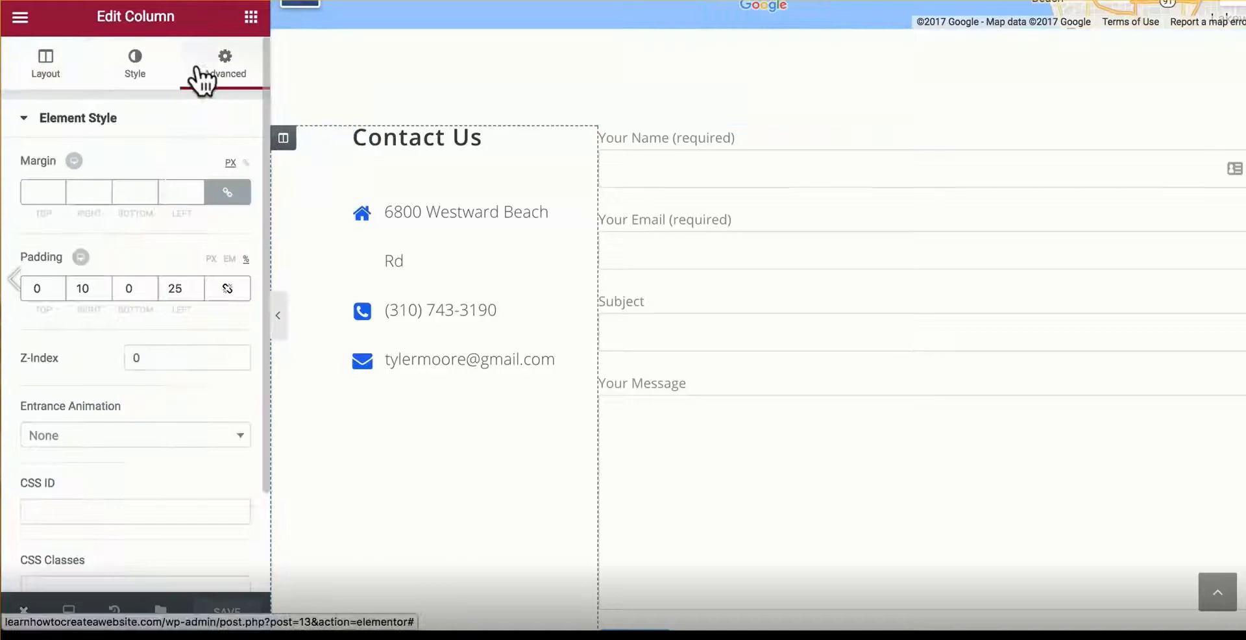
{"action": "left_click", "coordinate": [227, 192]}
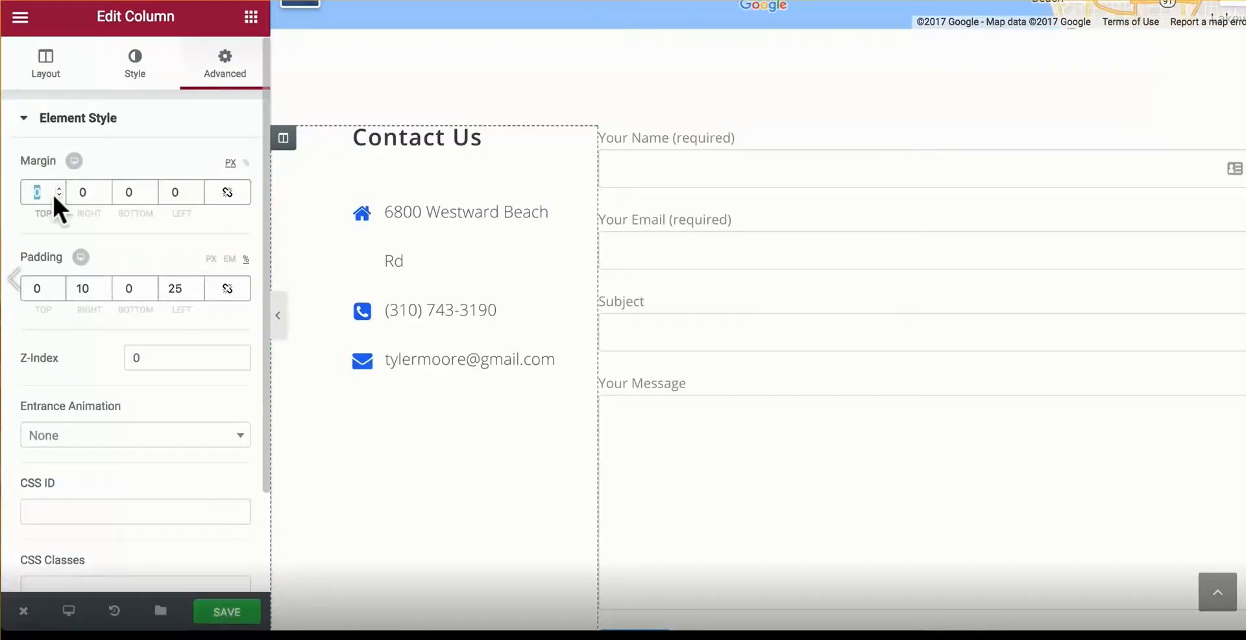
{"action": "type", "text": "10"}
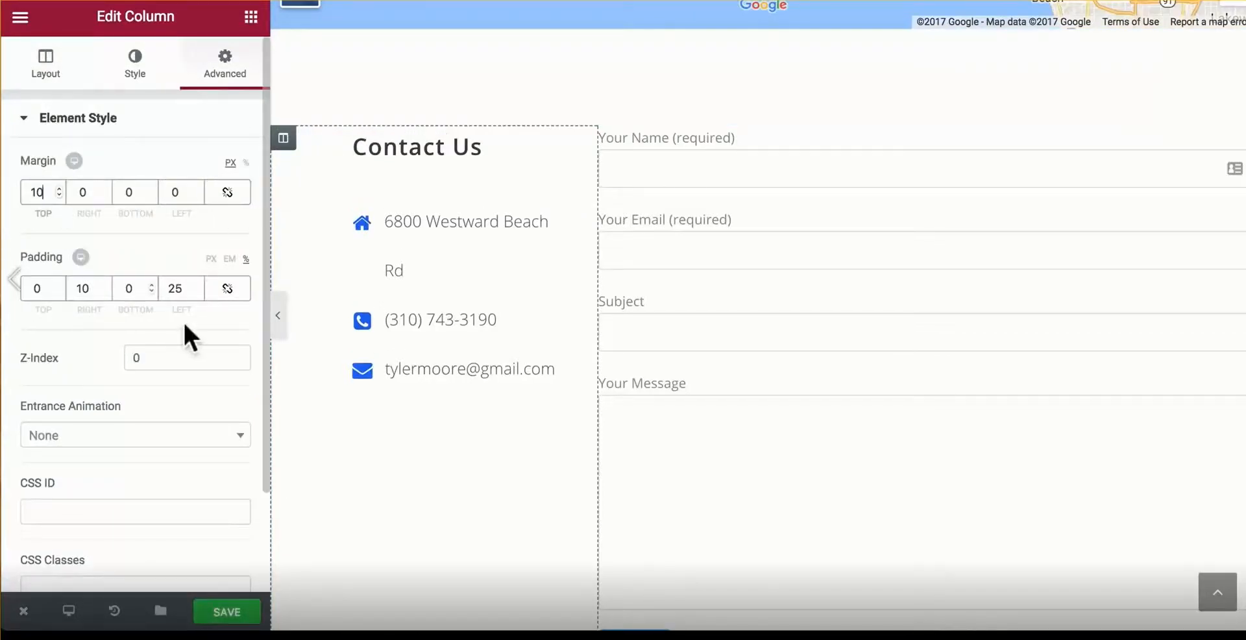
{"action": "left_click", "coordinate": [231, 612]}
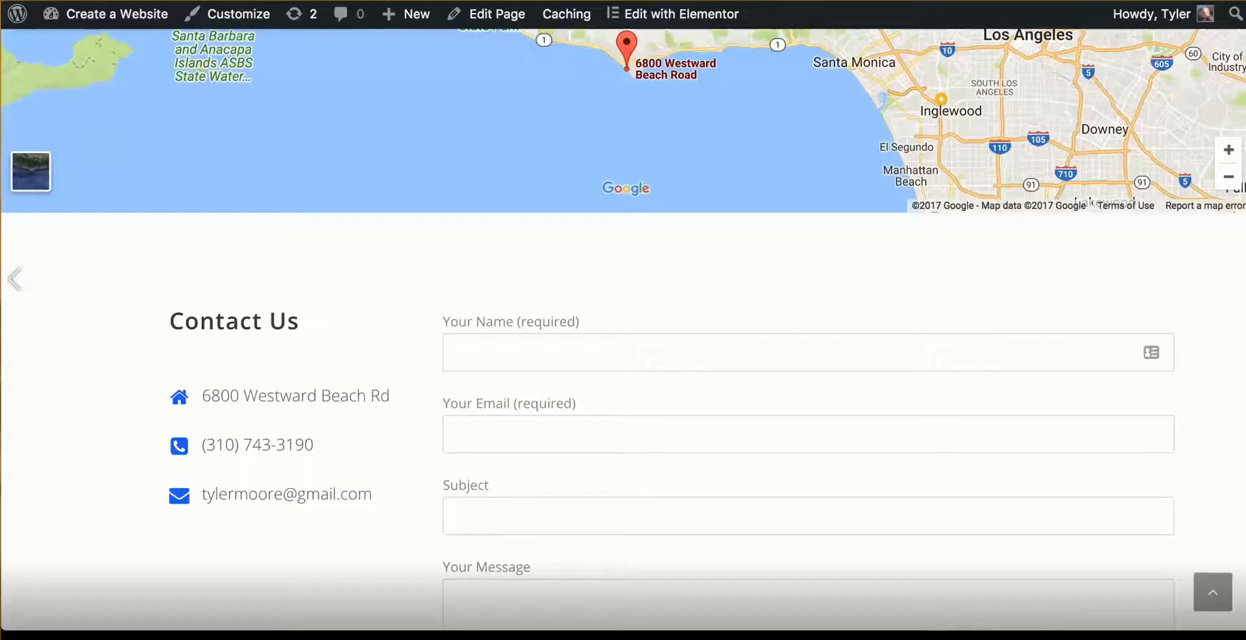
Reload the live Contact page and check how the contact details line up with the form
{"action": "left_click", "coordinate": [77, 2]}
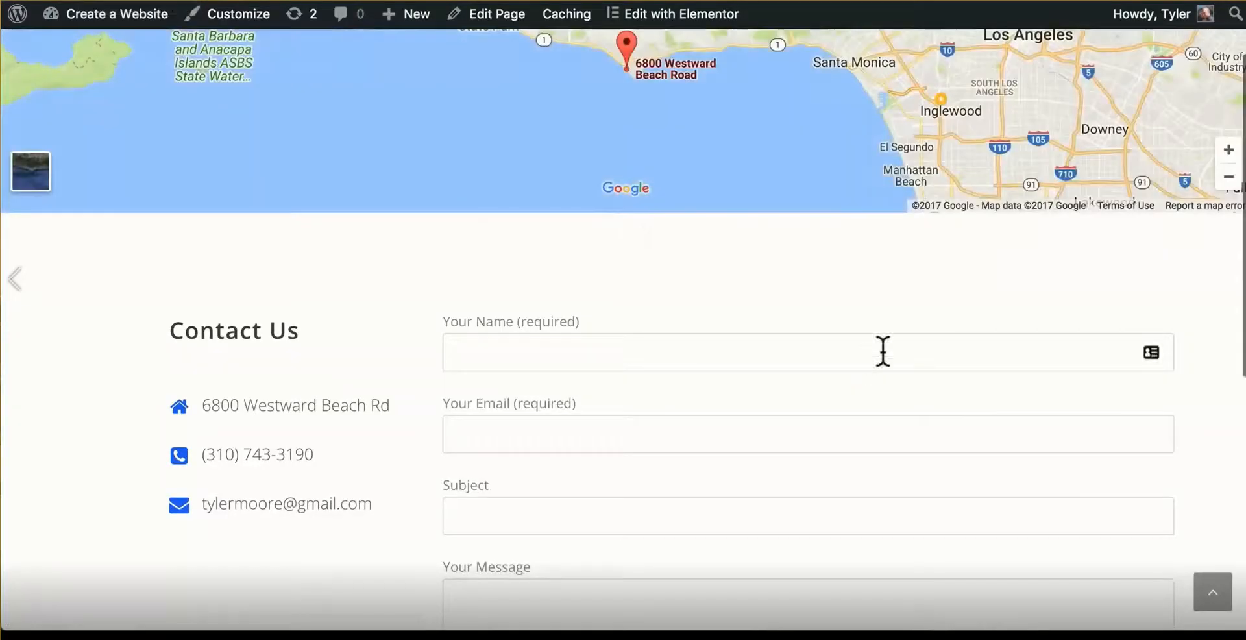
{"action": "scroll", "coordinate": [902, 329], "scroll_direction": "down", "scroll_amount": 8}
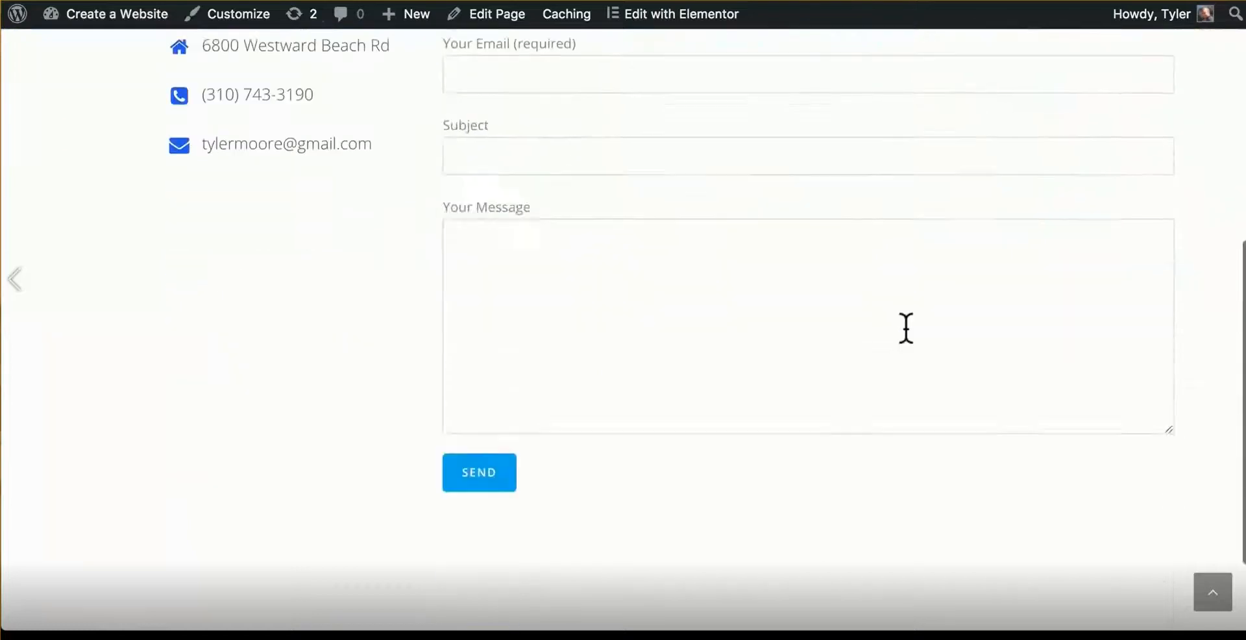
{"action": "scroll", "coordinate": [904, 325], "scroll_direction": "up", "scroll_amount": 8}
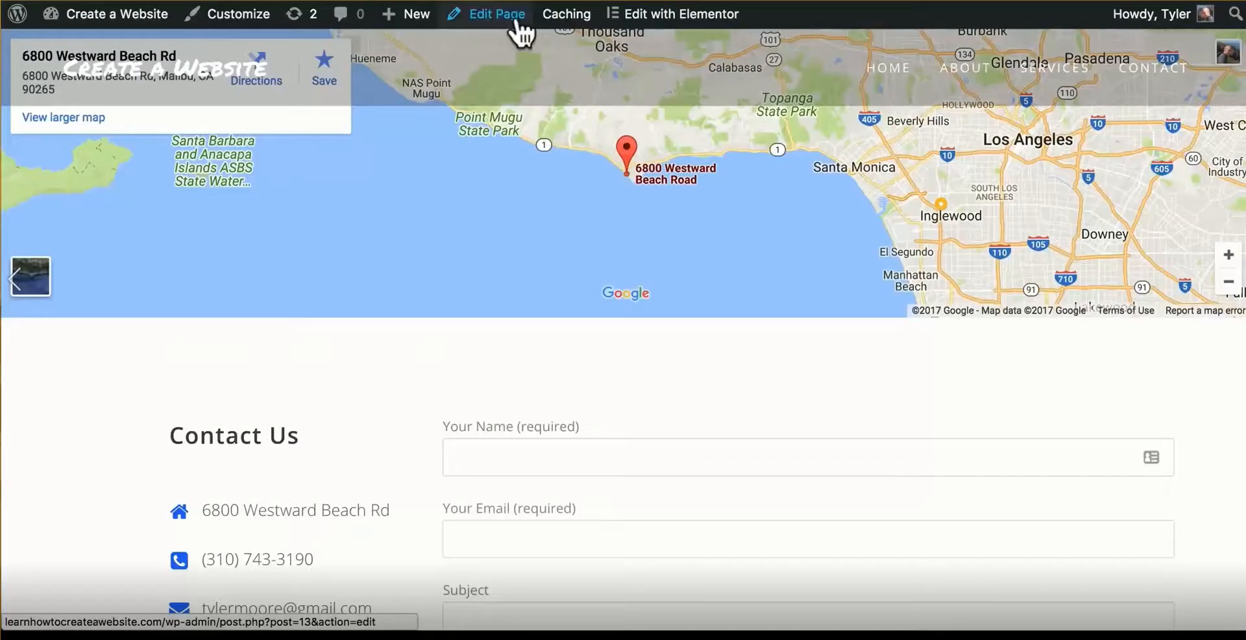
Open the Contact page's WordPress settings, set its OceanWP header style to Minimal, and update the page
{"action": "left_click", "coordinate": [505, 28]}
{"action": "scroll", "coordinate": [795, 250], "scroll_direction": "down", "scroll_amount": 10}
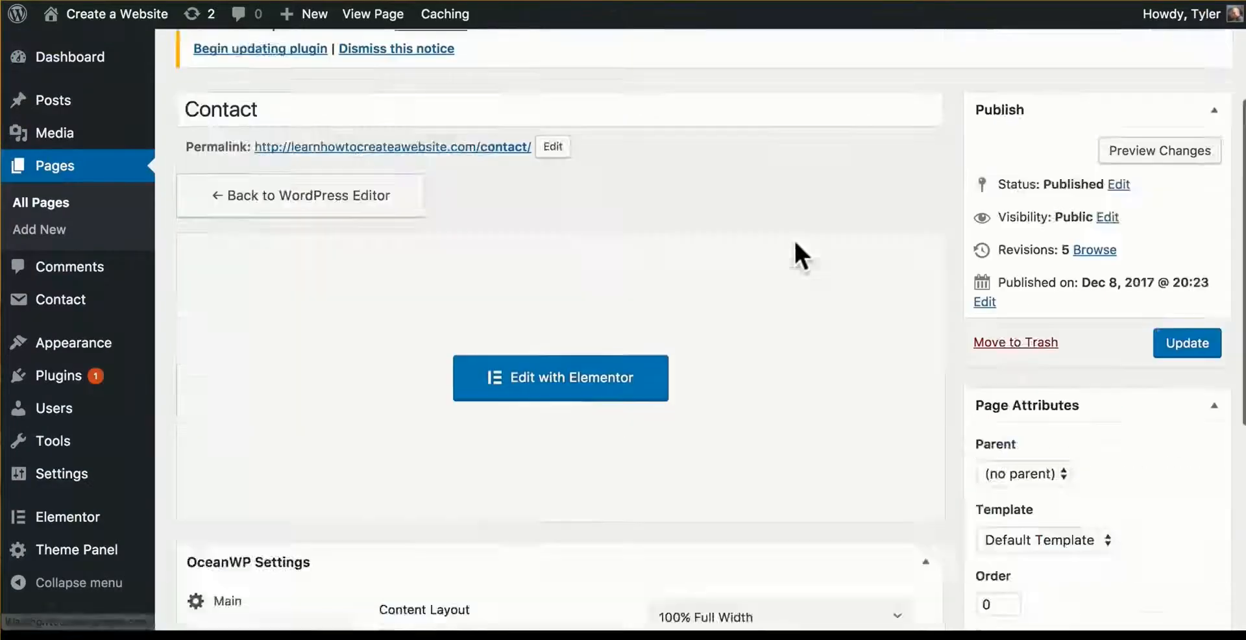
{"action": "left_click", "coordinate": [292, 300]}
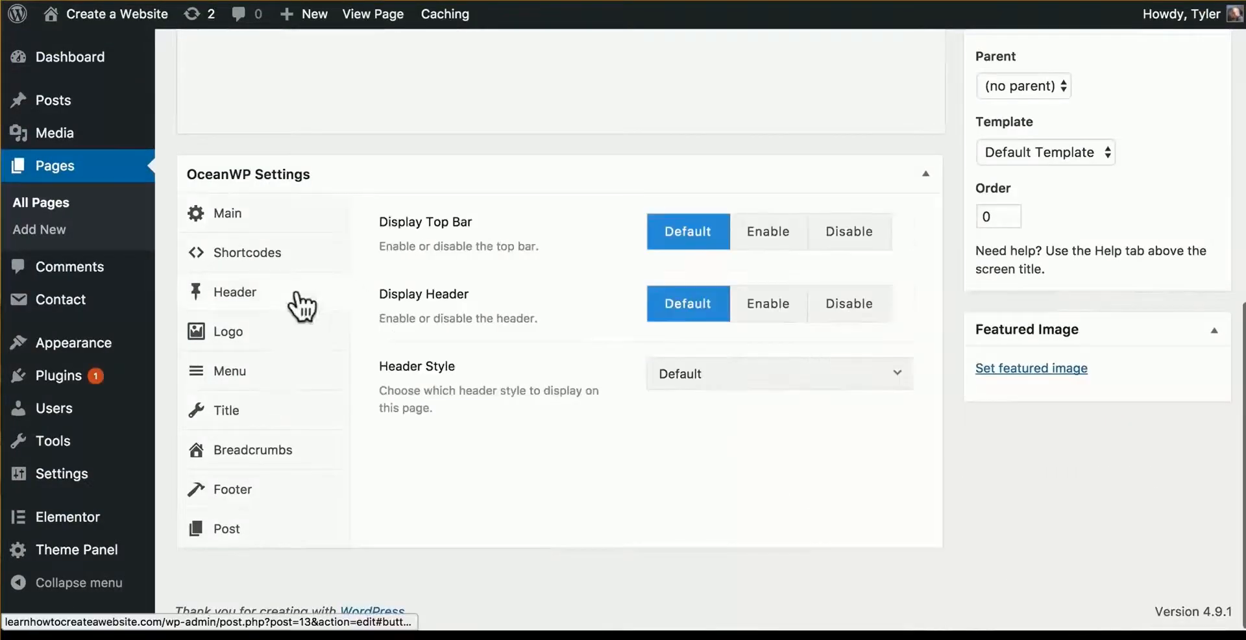
{"action": "left_click", "coordinate": [796, 388]}
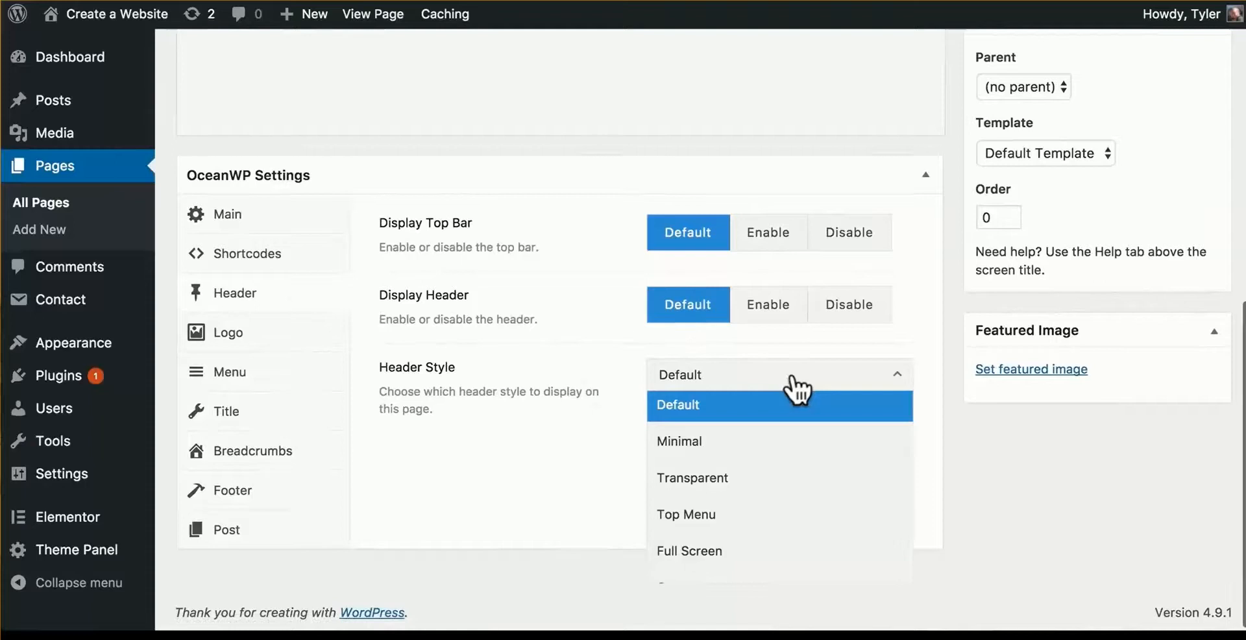
{"action": "left_click", "coordinate": [805, 436]}
{"action": "scroll", "coordinate": [949, 345], "scroll_direction": "up", "scroll_amount": 5}
{"action": "left_click", "coordinate": [1160, 297]}
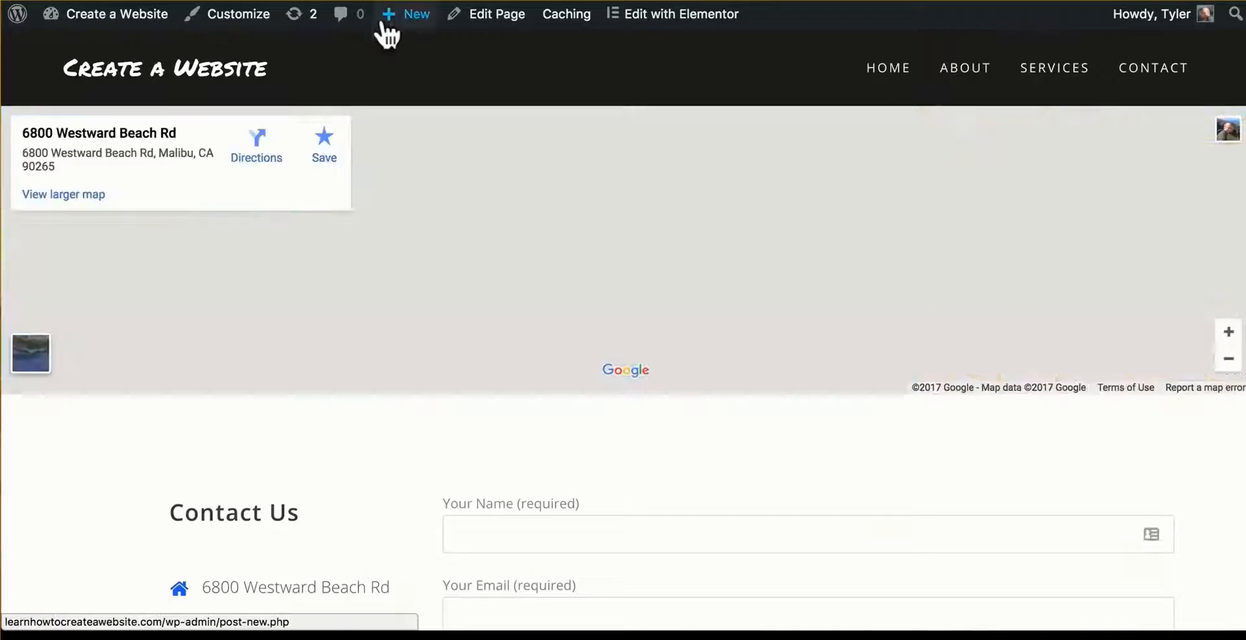
Look over the updated Contact page's header, map and form at full width
{"action": "mouse_move", "coordinate": [382, 25]}
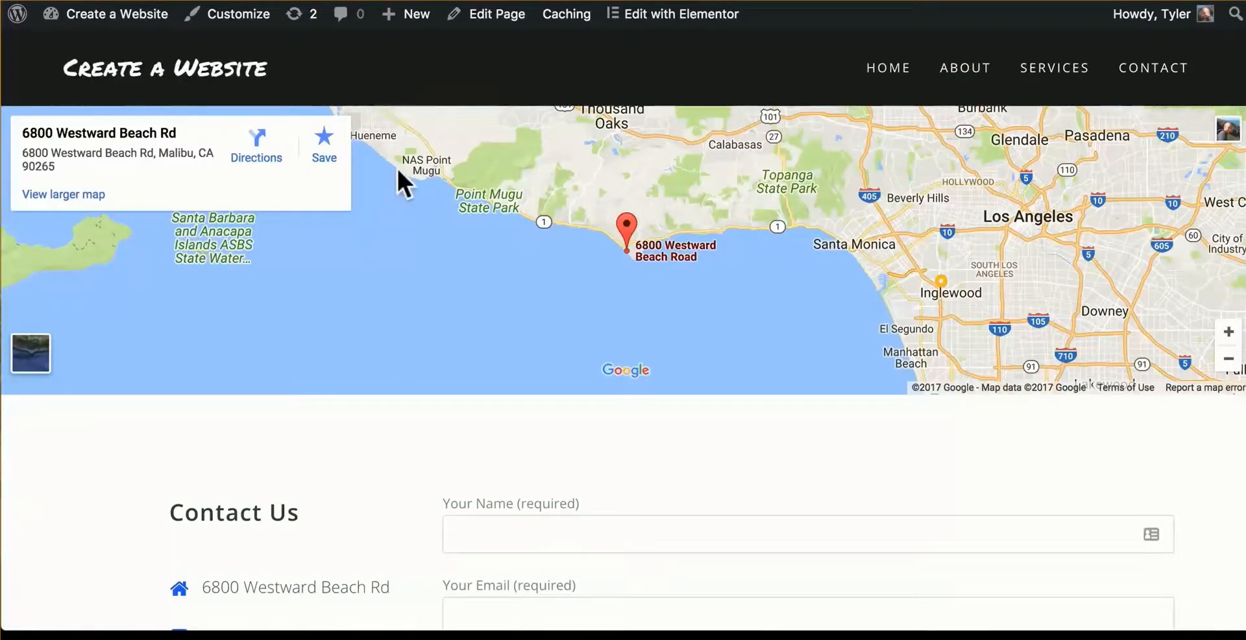
{"action": "scroll", "coordinate": [398, 166], "scroll_direction": "down", "scroll_amount": 15}
{"action": "scroll", "coordinate": [399, 164], "scroll_direction": "up", "scroll_amount": 15}
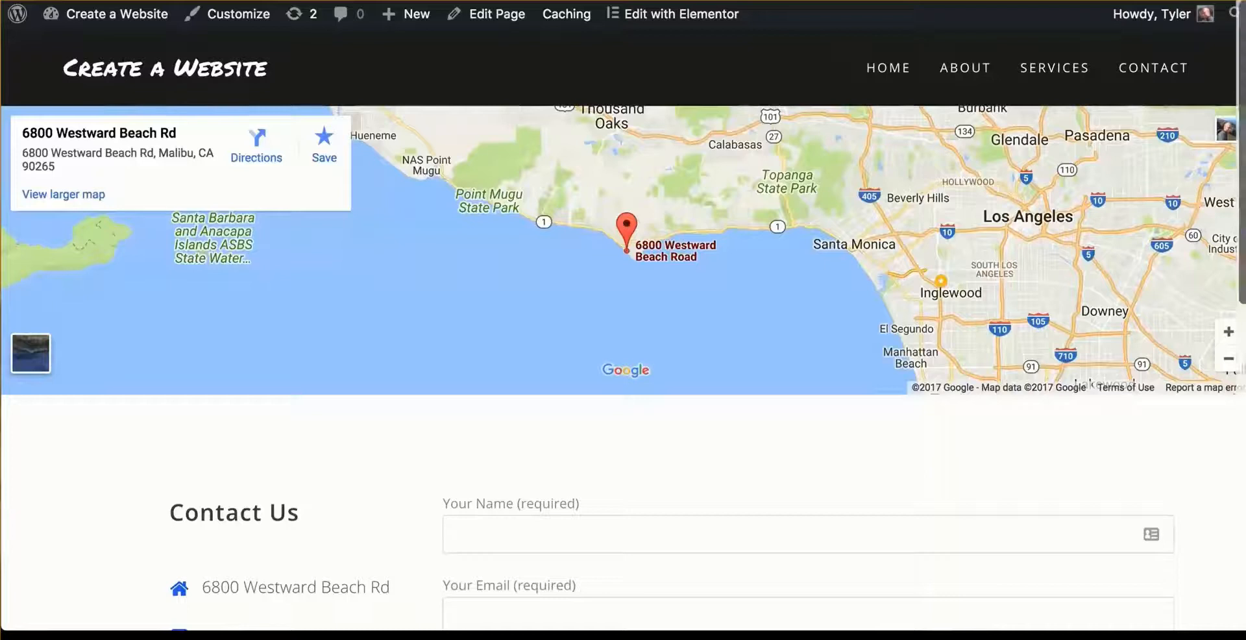
Narrow the browser window to examine the Contact page's mobile layout and restore the window size
{"action": "left_click_drag", "start_coordinate": [1244, 198], "coordinate": [387, 198]}
{"action": "scroll", "coordinate": [285, 205], "scroll_direction": "down", "scroll_amount": 7}
{"action": "scroll", "coordinate": [290, 207], "scroll_direction": "down", "scroll_amount": 4}
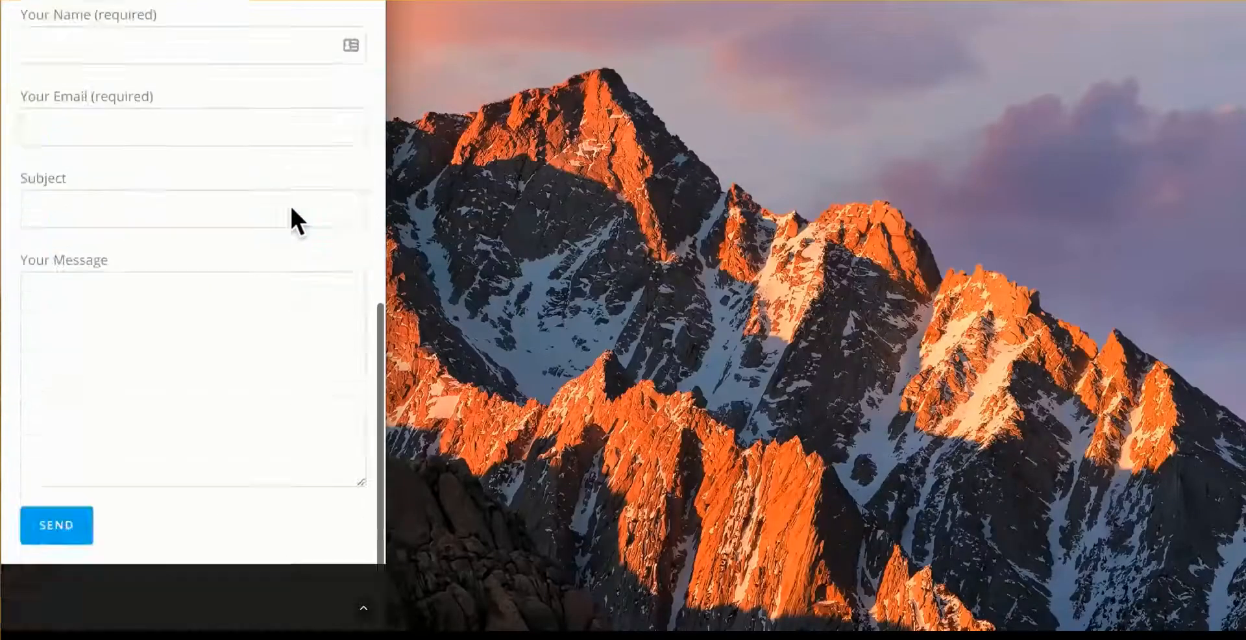
{"action": "scroll", "coordinate": [289, 208], "scroll_direction": "up", "scroll_amount": 10}
{"action": "left_click", "coordinate": [292, 1]}
Leave the Elementor editor for the WordPress dashboard and visit the site's home page
{"action": "left_click", "coordinate": [159, 96]}
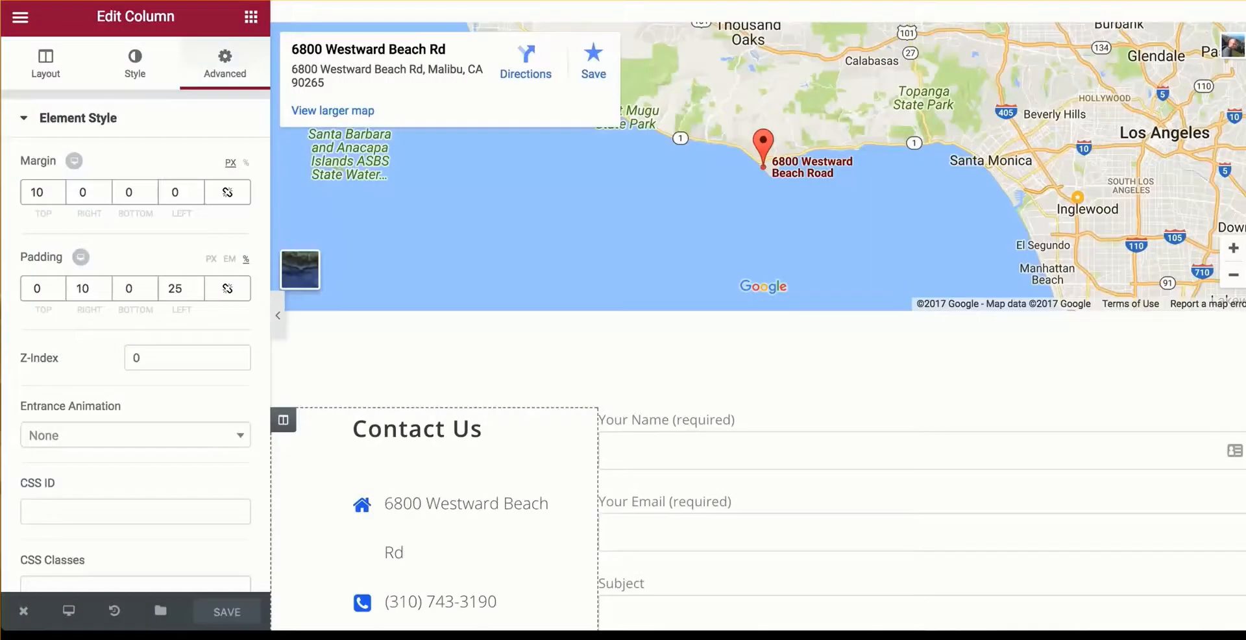
{"action": "left_click", "coordinate": [23, 613]}
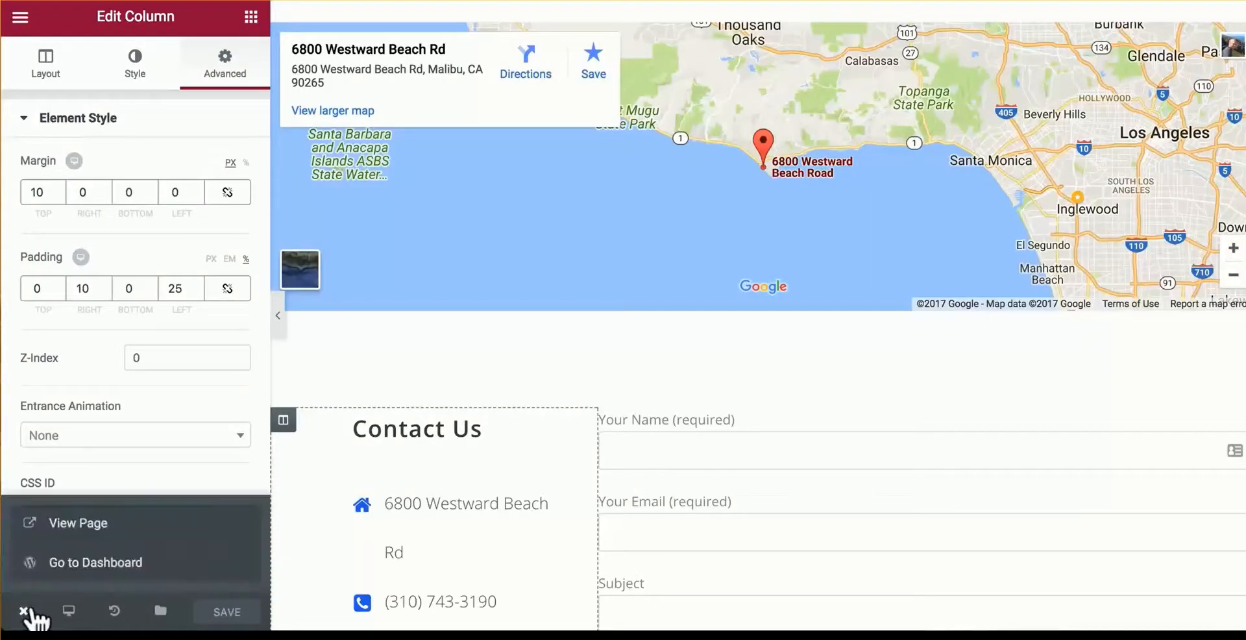
{"action": "left_click", "coordinate": [74, 567]}
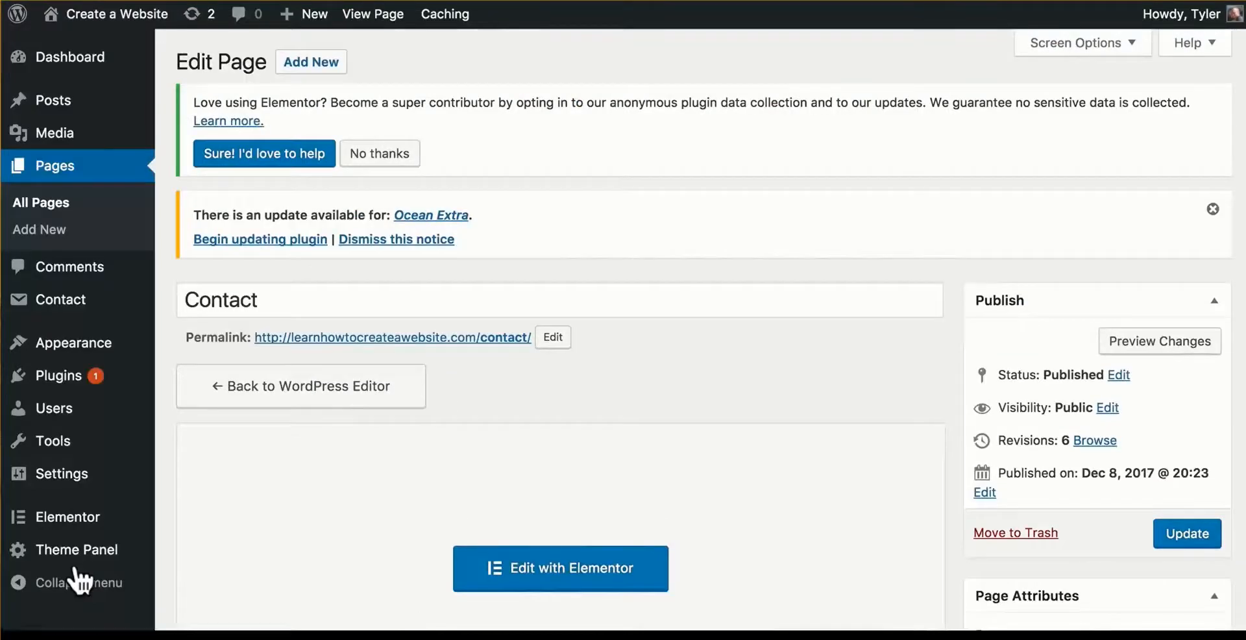
{"action": "mouse_move", "coordinate": [94, 532]}
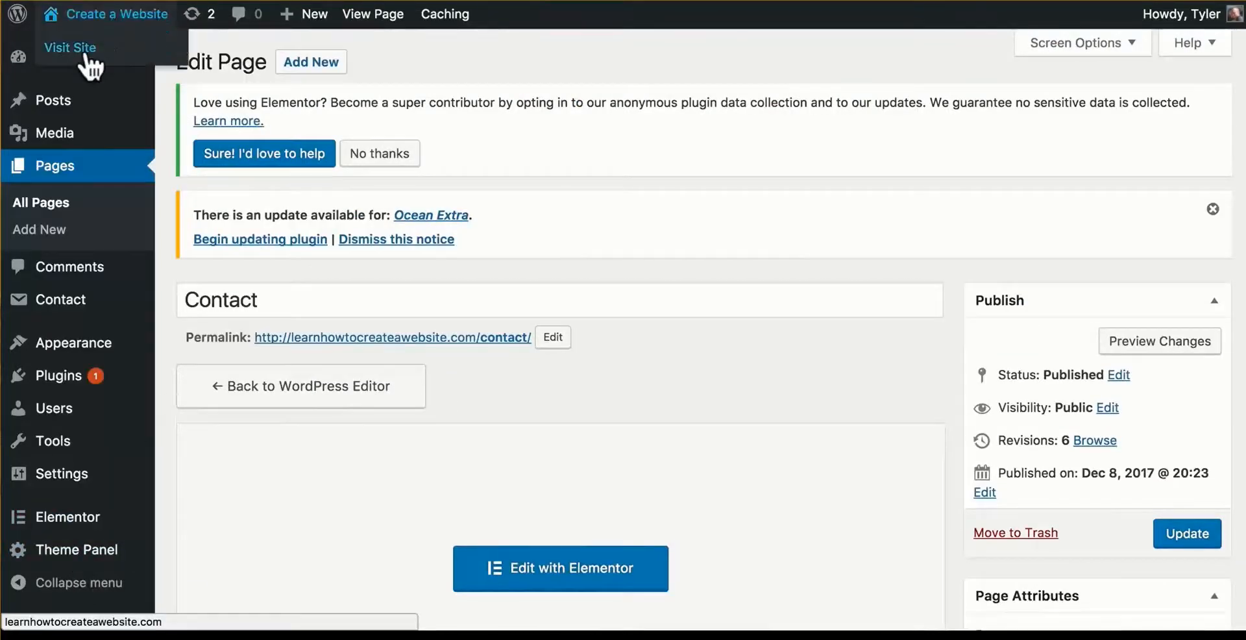
{"action": "left_click", "coordinate": [71, 49]}
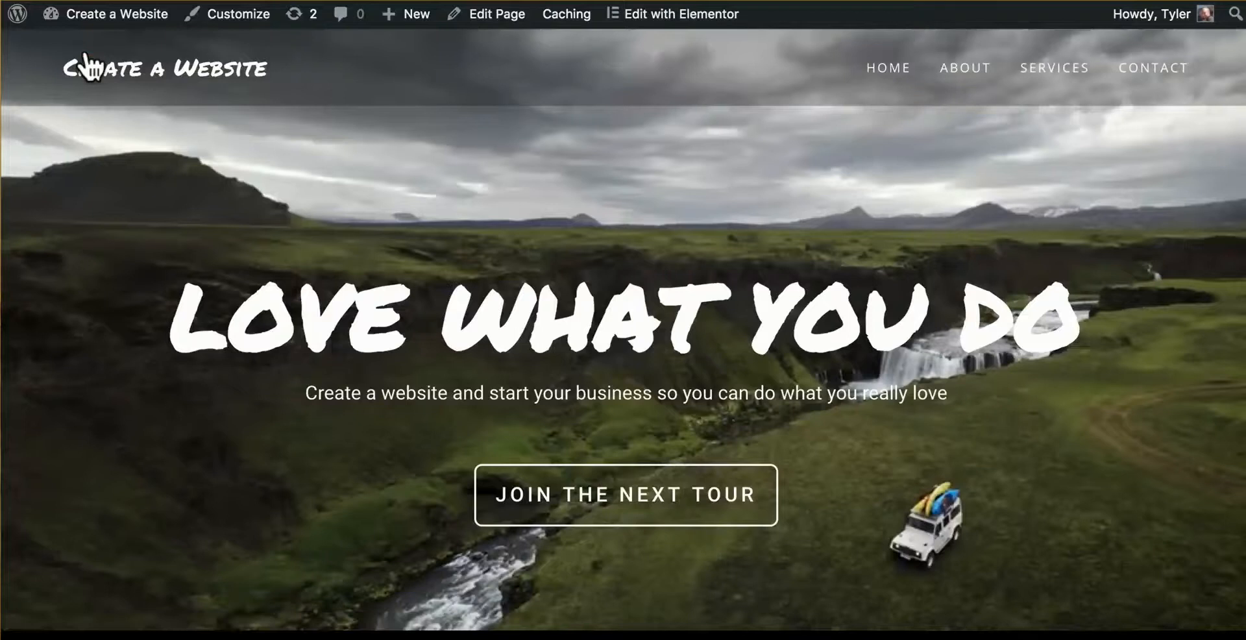
Open logomakr.com in a new browser tab and dismiss its introductory video
{"action": "key", "text": "super+t"}
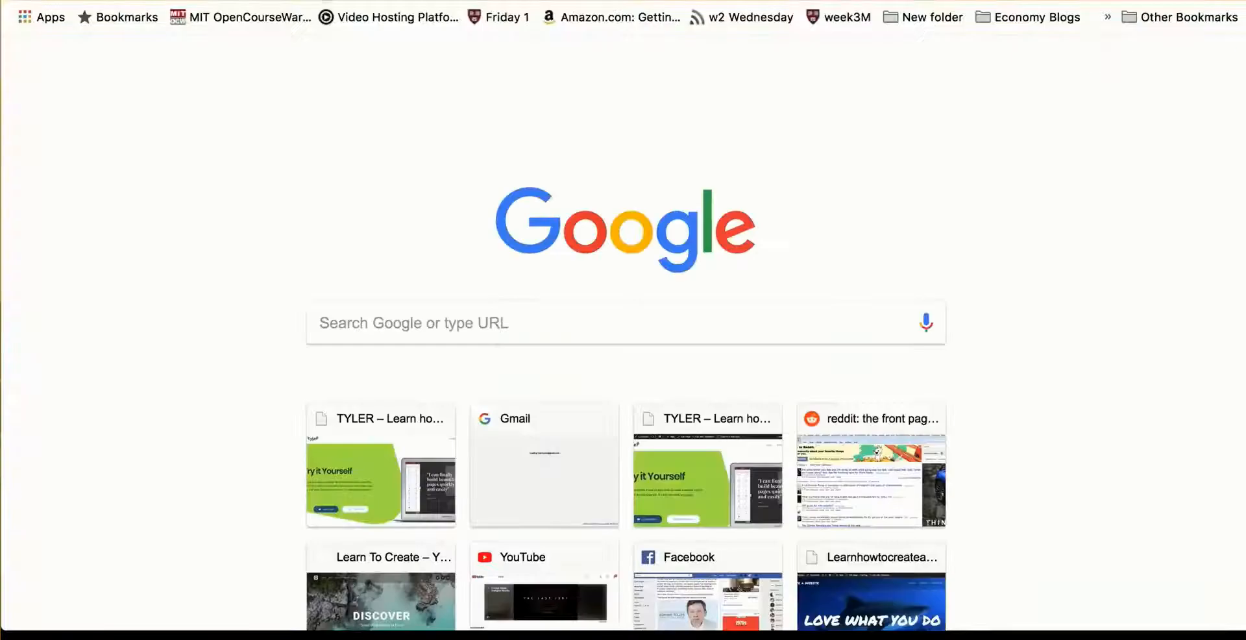
{"action": "type", "text": "logomakr"}
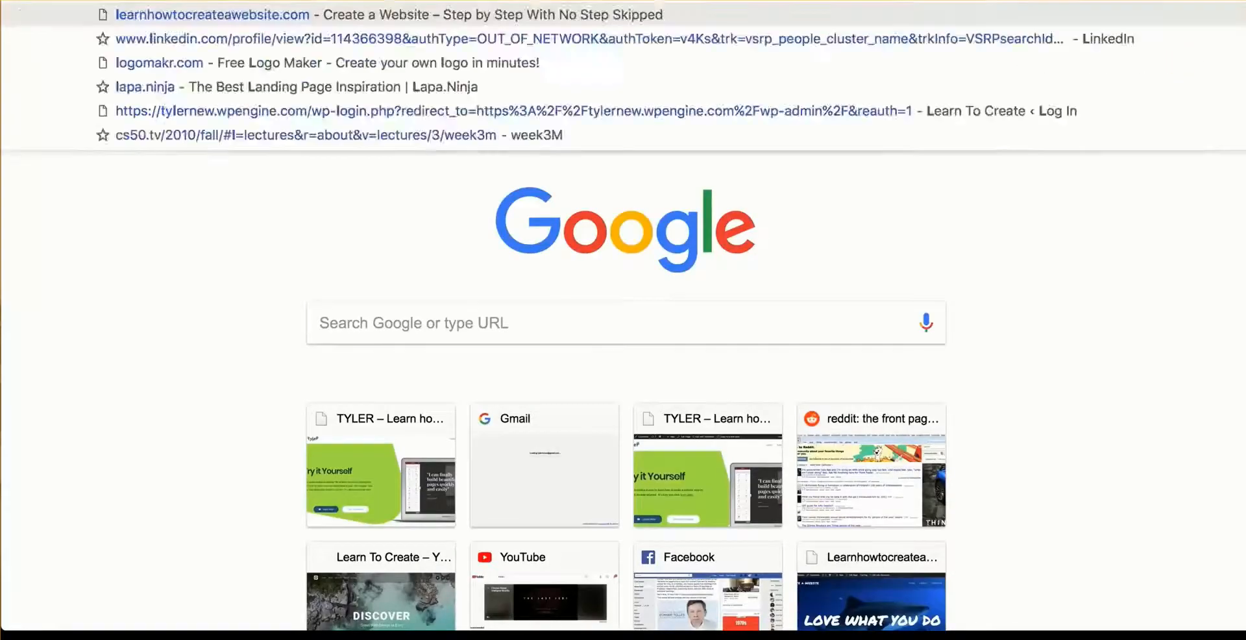
{"action": "key", "text": "Return"}
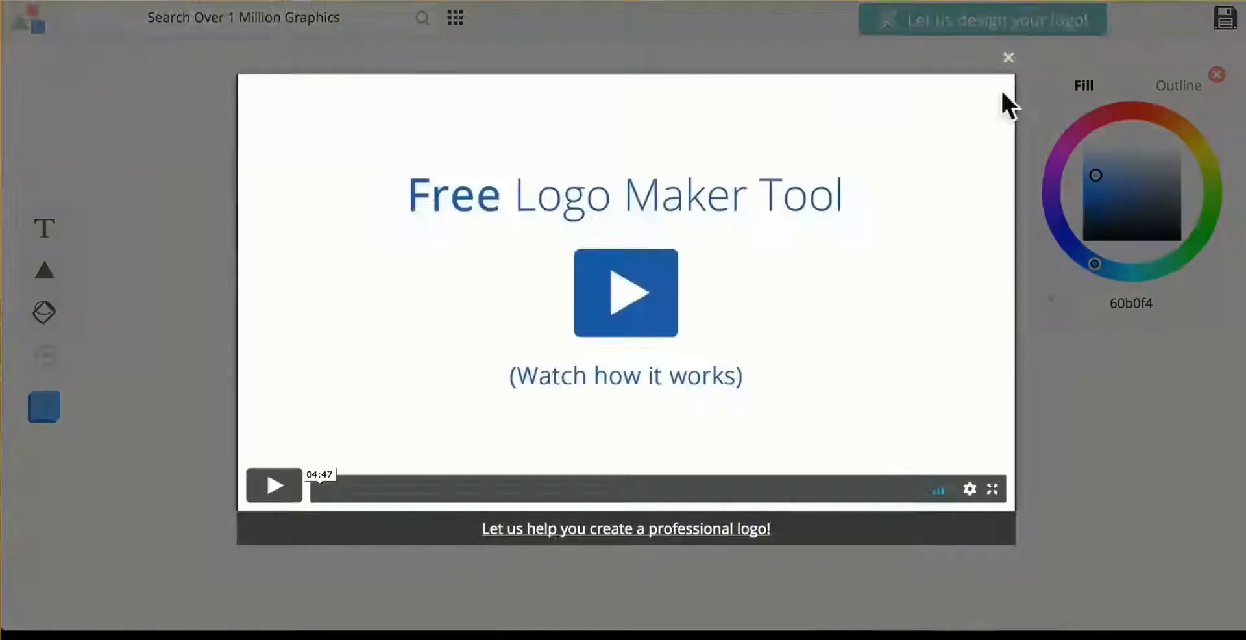
{"action": "left_click", "coordinate": [1007, 55]}
Search the graphics for "triangle", add the striped impossible-triangle clipart, and place it smaller on the canvas's left half
{"action": "left_click", "coordinate": [314, 28]}
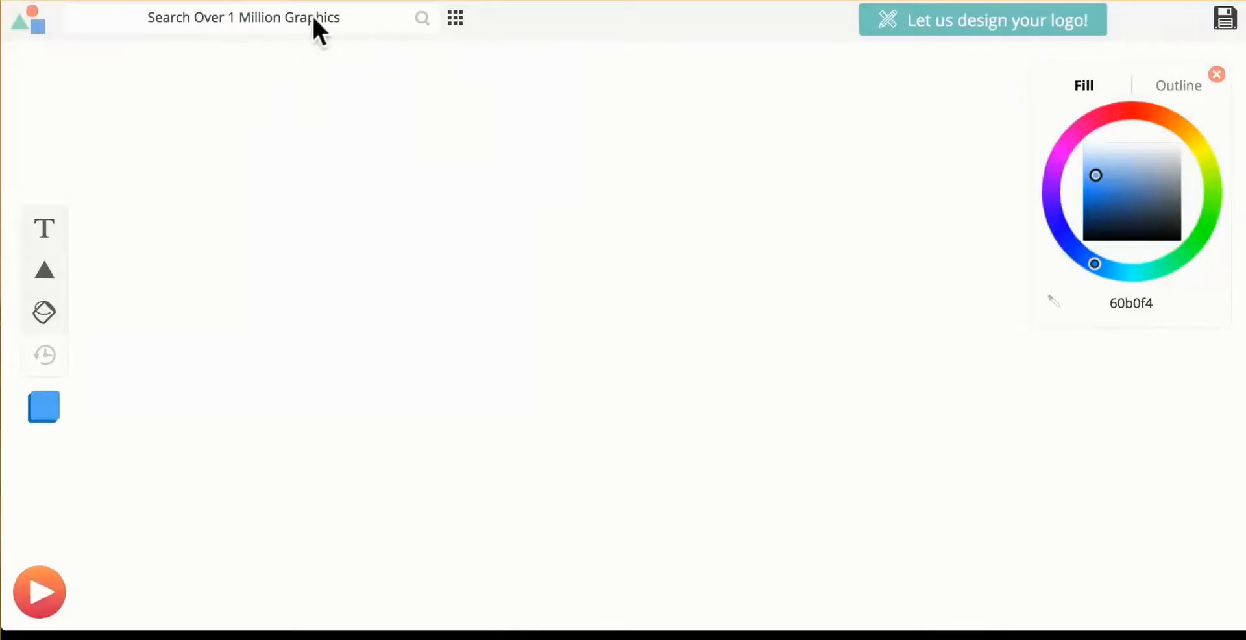
{"action": "type", "text": "triangle"}
{"action": "key", "text": "Return"}
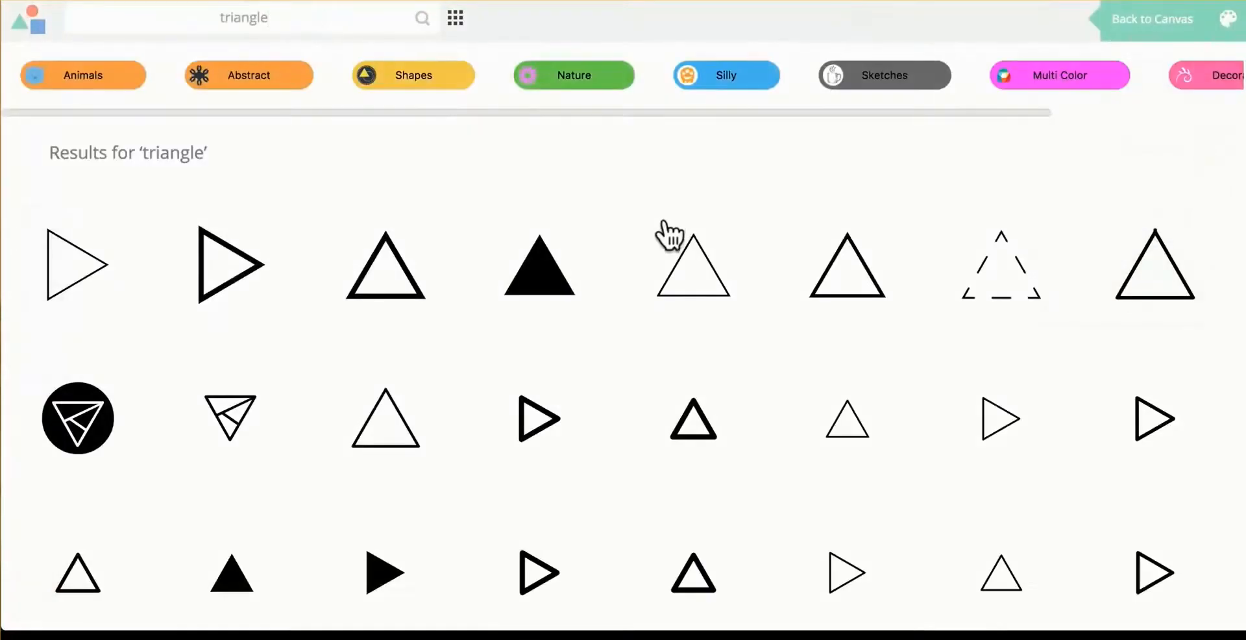
{"action": "scroll", "coordinate": [669, 235], "scroll_direction": "down", "scroll_amount": 20}
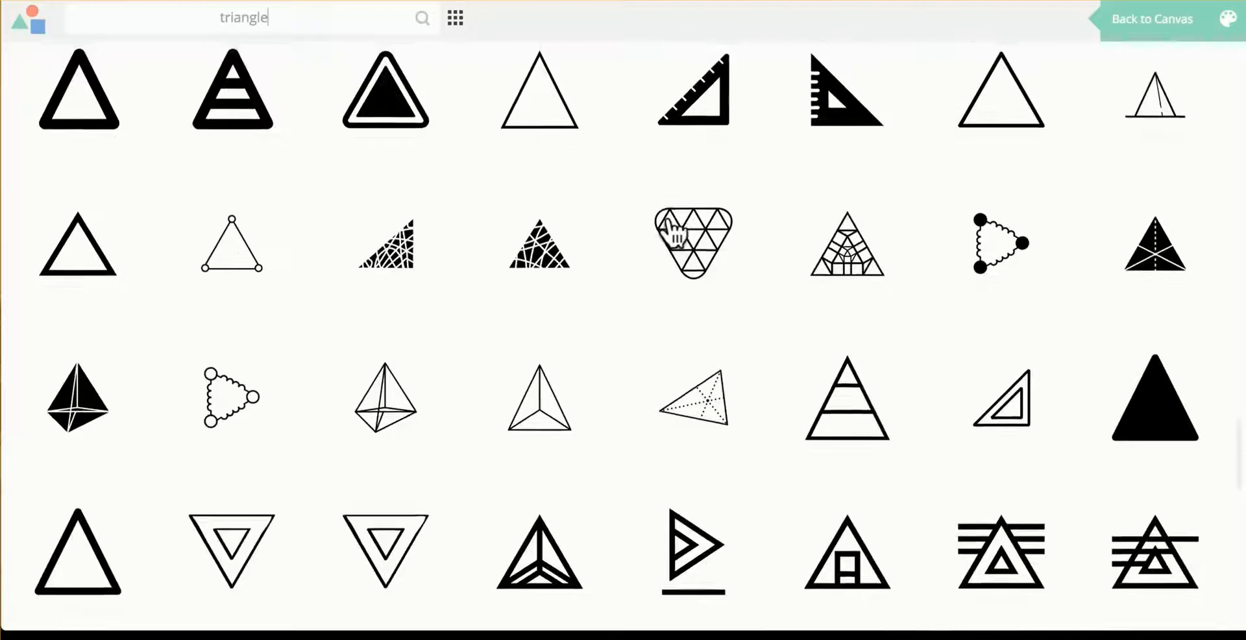
{"action": "scroll", "coordinate": [671, 233], "scroll_direction": "up", "scroll_amount": 4}
{"action": "scroll", "coordinate": [416, 229], "scroll_direction": "down", "scroll_amount": 15}
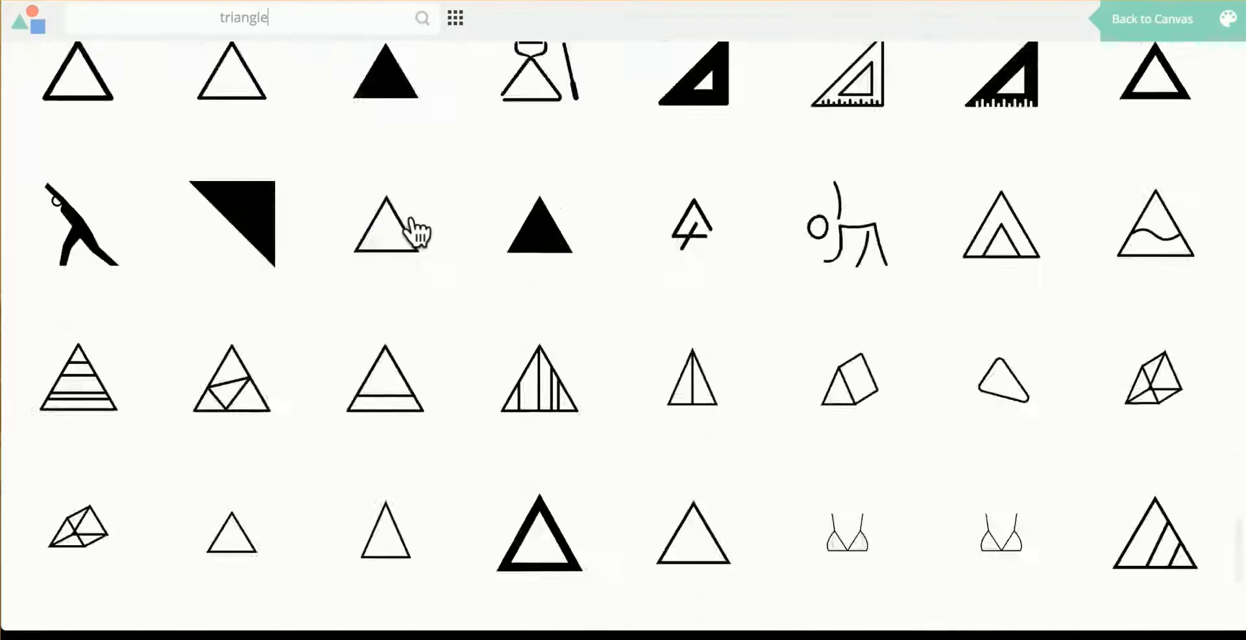
{"action": "scroll", "coordinate": [419, 229], "scroll_direction": "down", "scroll_amount": 15}
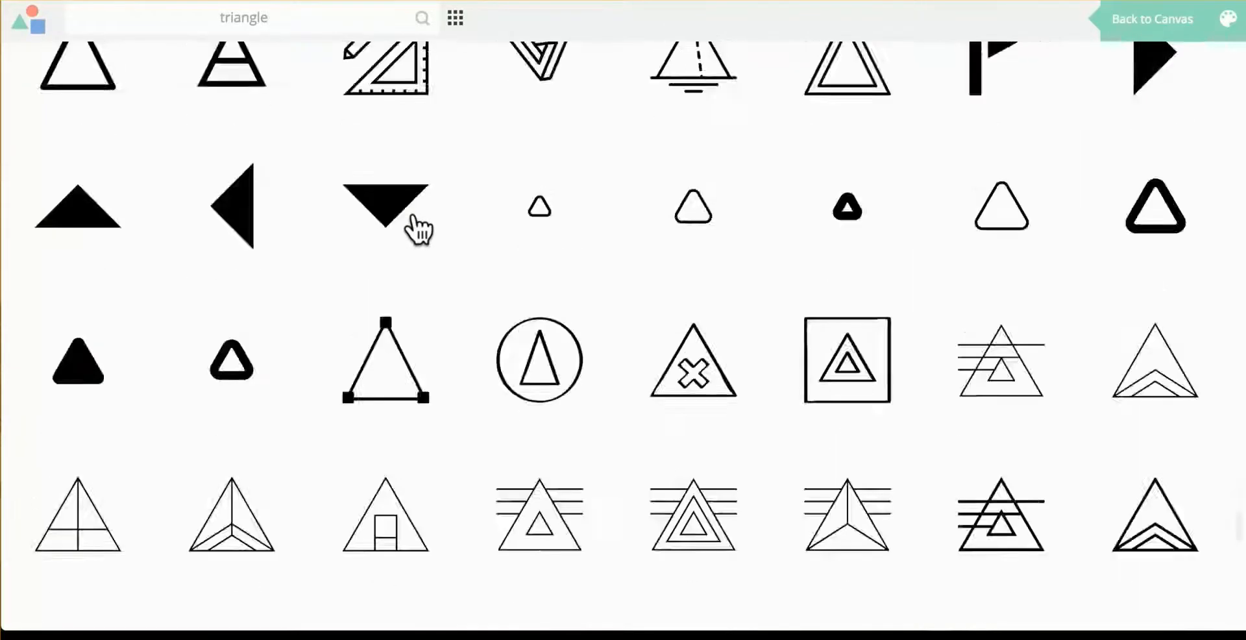
{"action": "scroll", "coordinate": [420, 229], "scroll_direction": "down", "scroll_amount": 15}
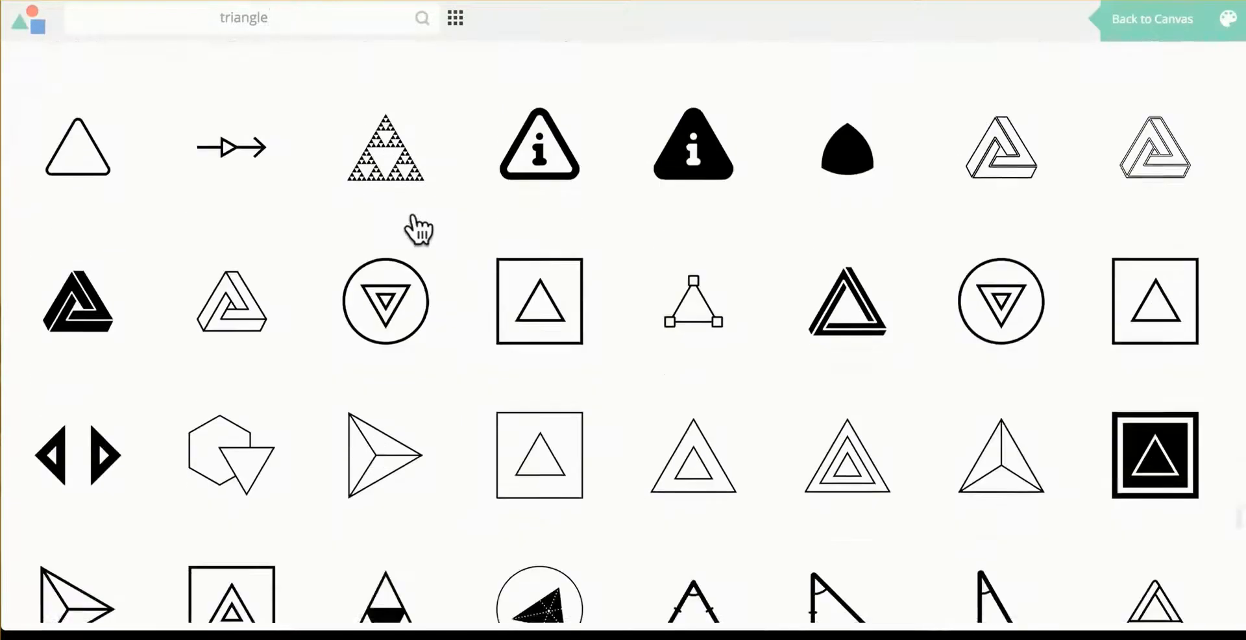
{"action": "scroll", "coordinate": [423, 231], "scroll_direction": "down", "scroll_amount": 15}
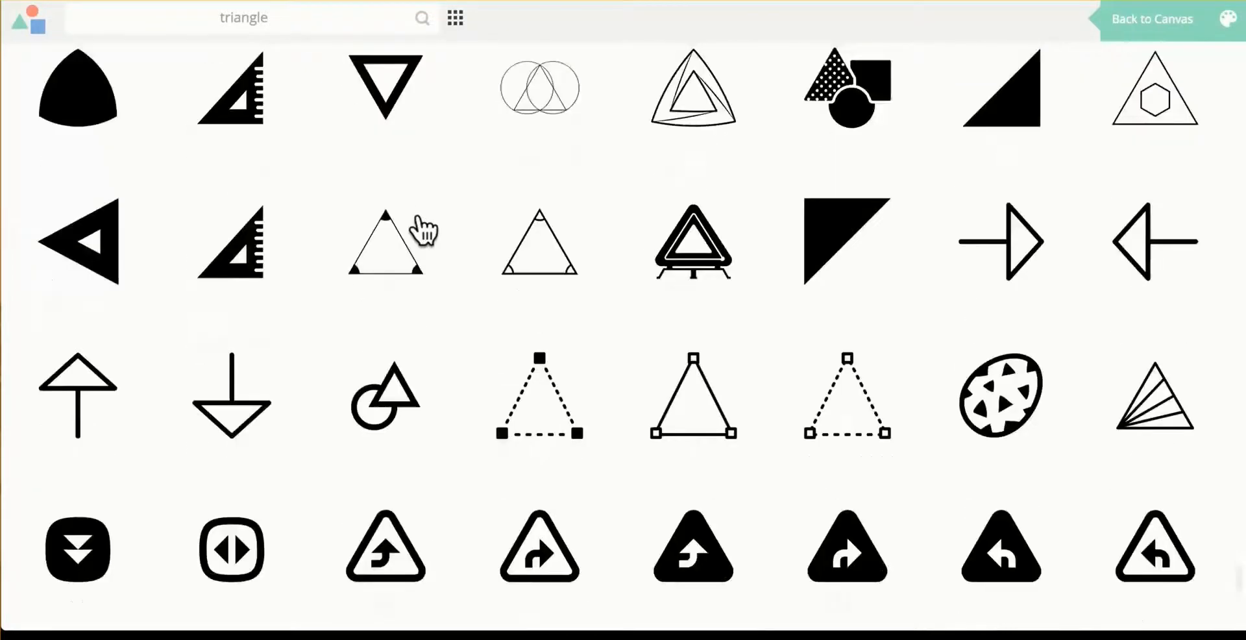
{"action": "scroll", "coordinate": [423, 231], "scroll_direction": "down", "scroll_amount": 10}
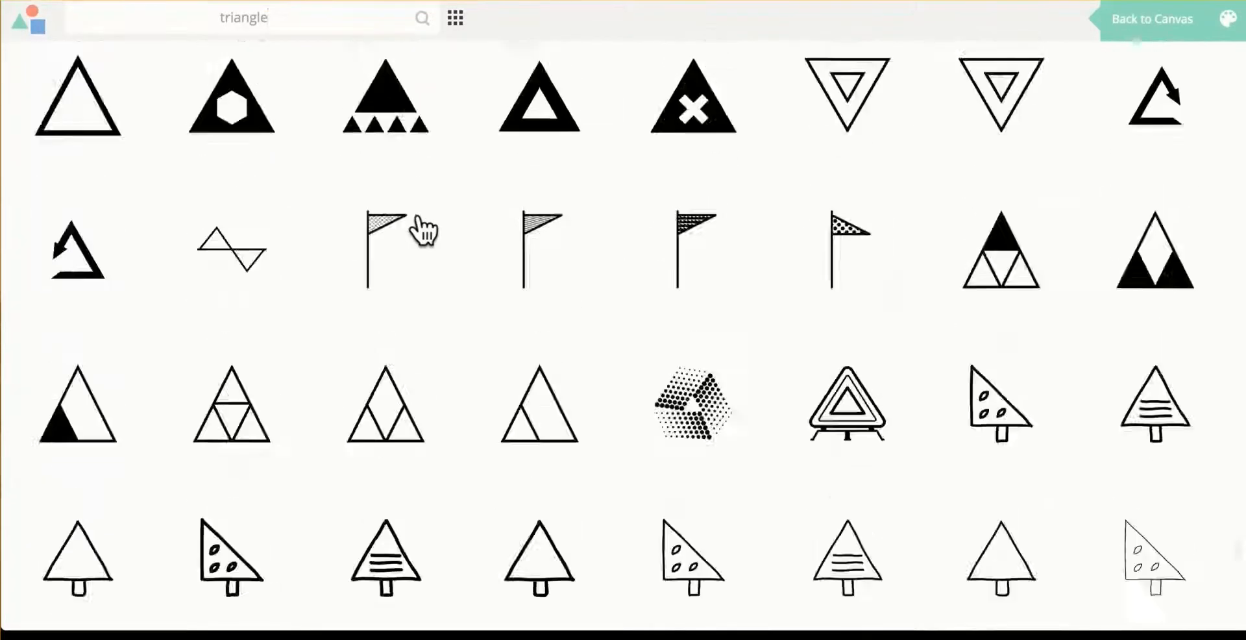
{"action": "left_click", "coordinate": [1168, 219]}
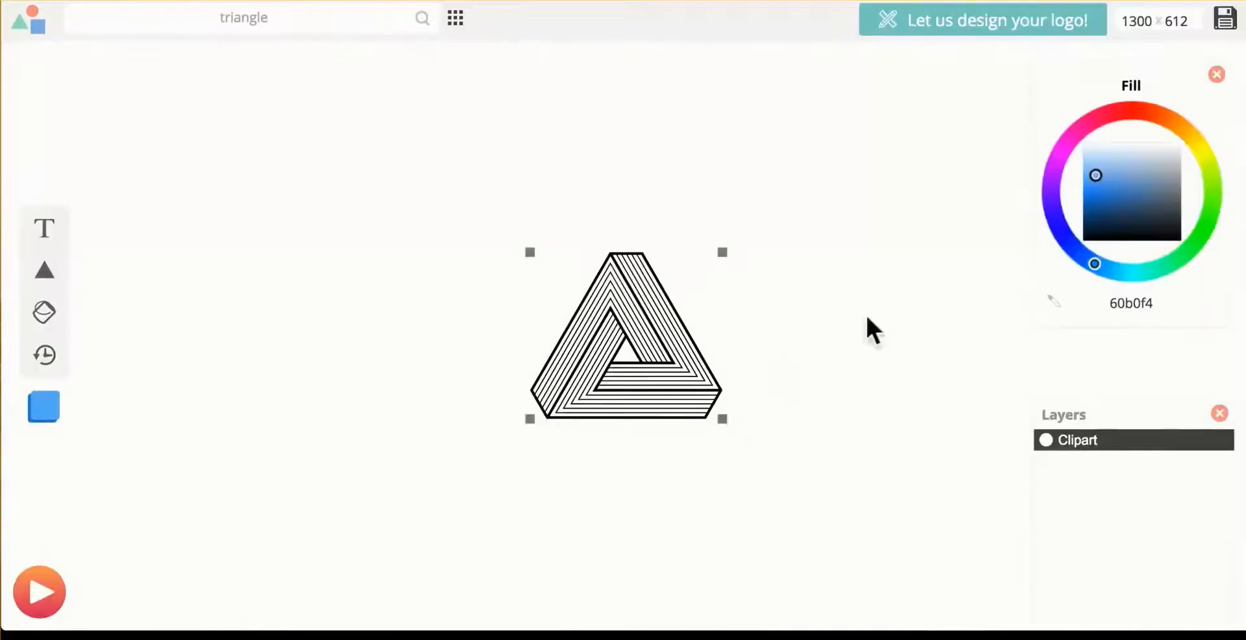
{"action": "left_click_drag", "start_coordinate": [723, 418], "coordinate": [384, 273]}
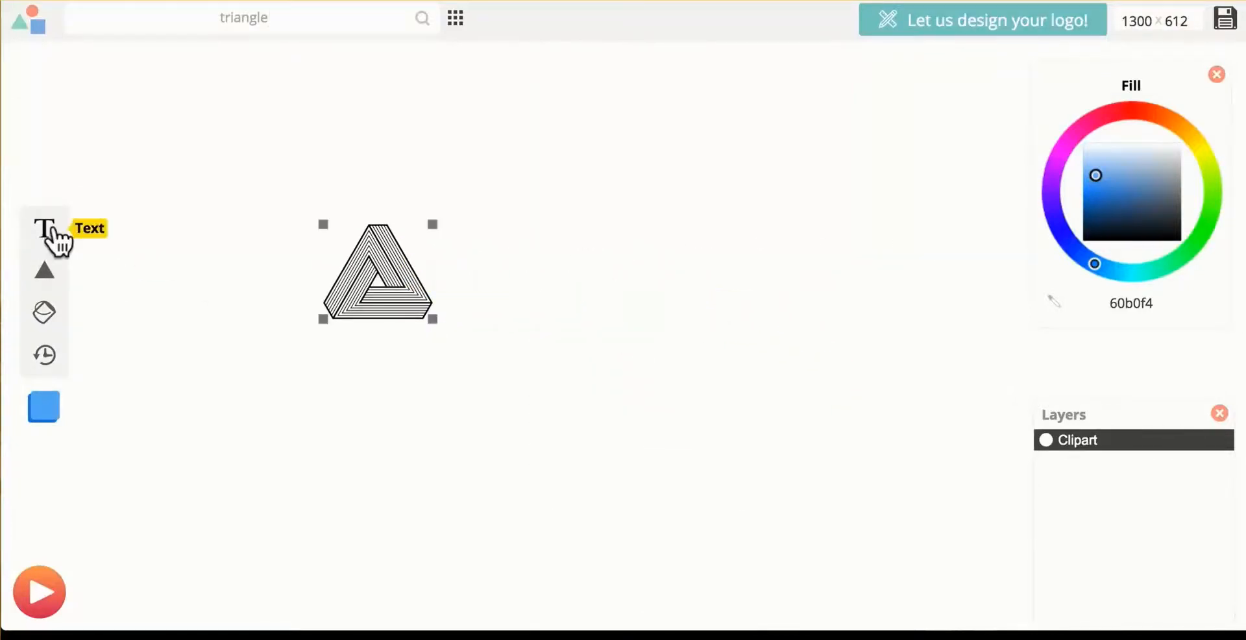
Add a text object to the canvas reading "Your Business"
{"action": "left_click", "coordinate": [46, 235]}
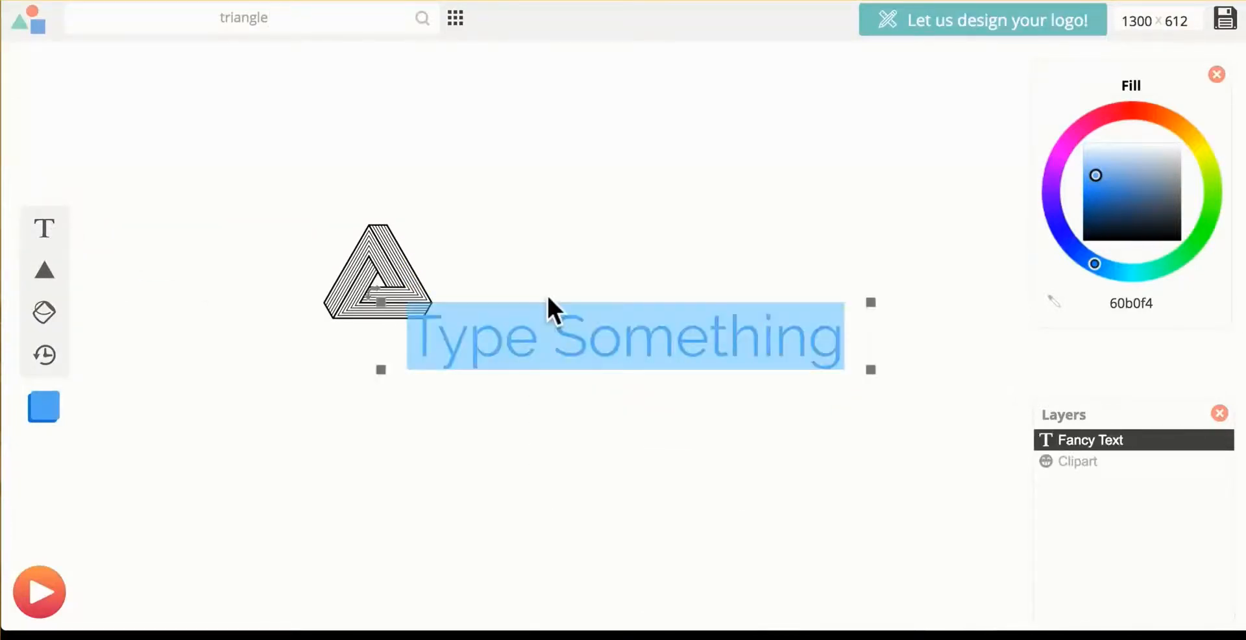
{"action": "type", "text": "Amazingnes"}
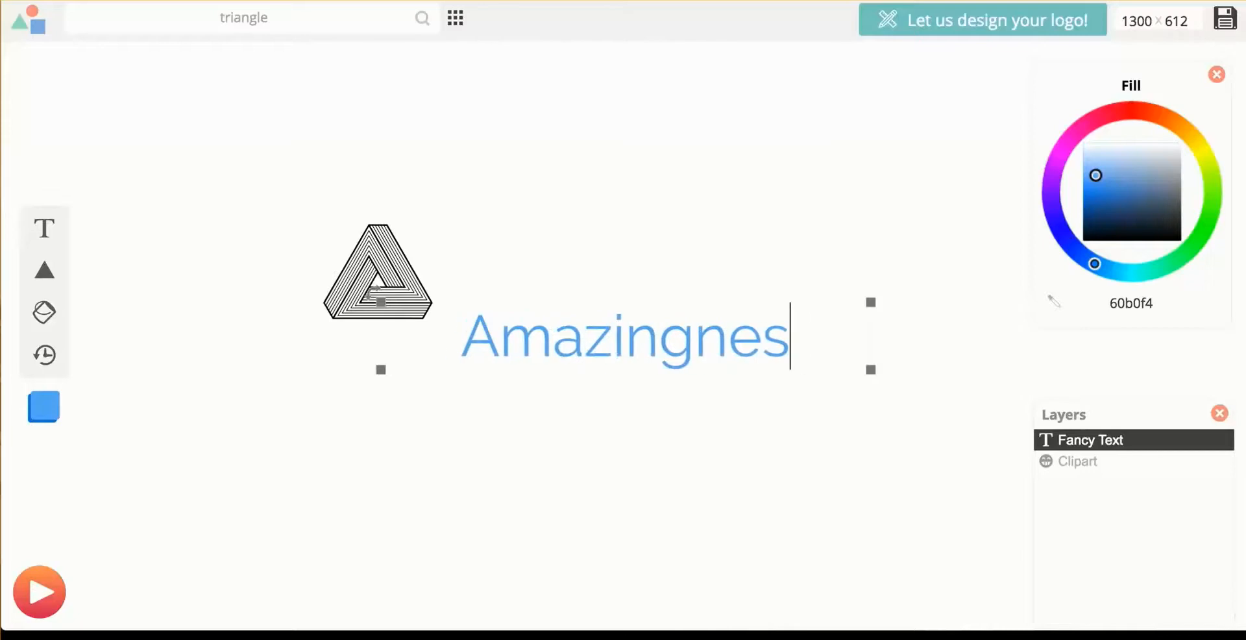
{"action": "key", "text": "BackSpace"}
{"action": "key", "text": "BackSpace"}
{"action": "key", "text": "BackSpace"}
{"action": "key", "text": "BackSpace"}
{"action": "key", "text": "BackSpace"}
{"action": "key", "text": "BackSpace"}
{"action": "key", "text": "BackSpace"}
{"action": "key", "text": "BackSpace"}
{"action": "key", "text": "BackSpace"}
{"action": "type", "text": "Your Business"}
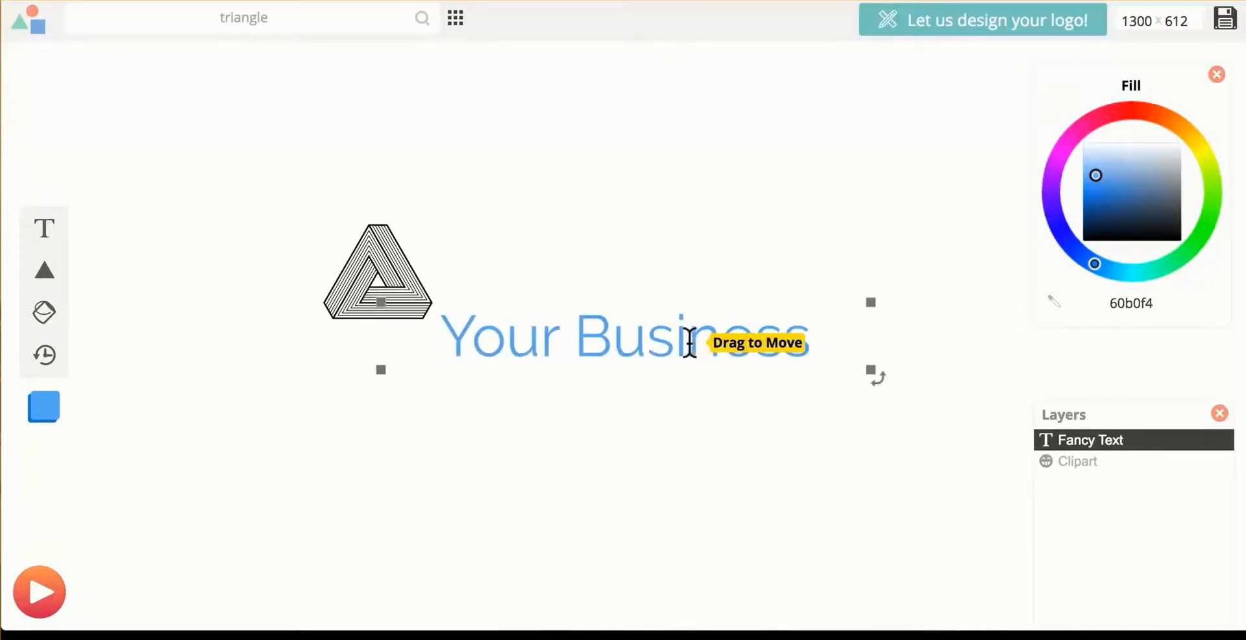
Move the "Your Business" text up beside the triangle's right edge
{"action": "left_click_drag", "start_coordinate": [679, 325], "coordinate": [683, 294]}
{"action": "left_click", "coordinate": [688, 417]}
{"action": "left_click_drag", "start_coordinate": [674, 342], "coordinate": [724, 278]}
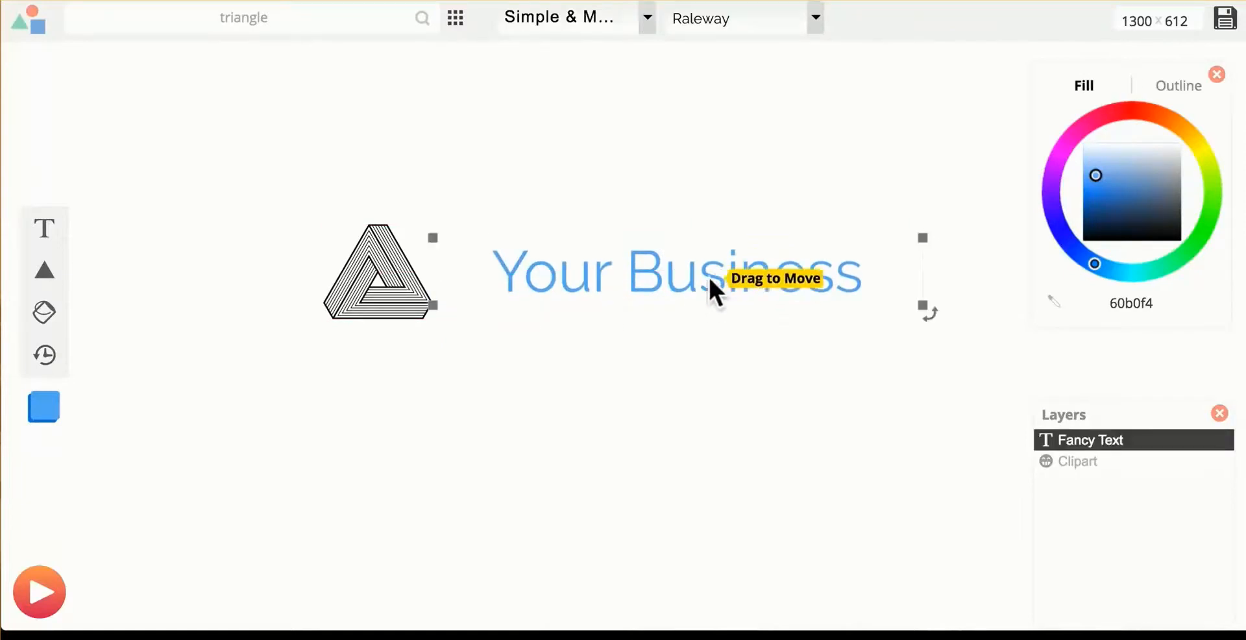
Change the font of the "Your Business" text to Open Sans
{"action": "left_click", "coordinate": [815, 18]}
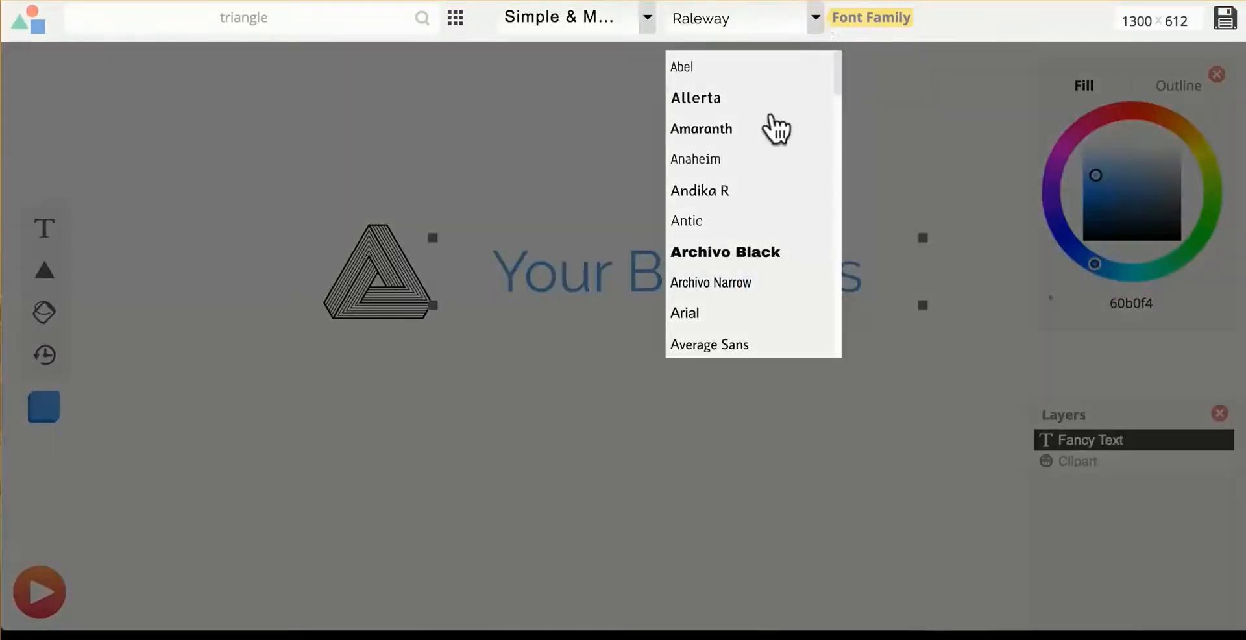
{"action": "scroll", "coordinate": [766, 167], "scroll_direction": "down", "scroll_amount": 12}
{"action": "scroll", "coordinate": [762, 162], "scroll_direction": "down", "scroll_amount": 6}
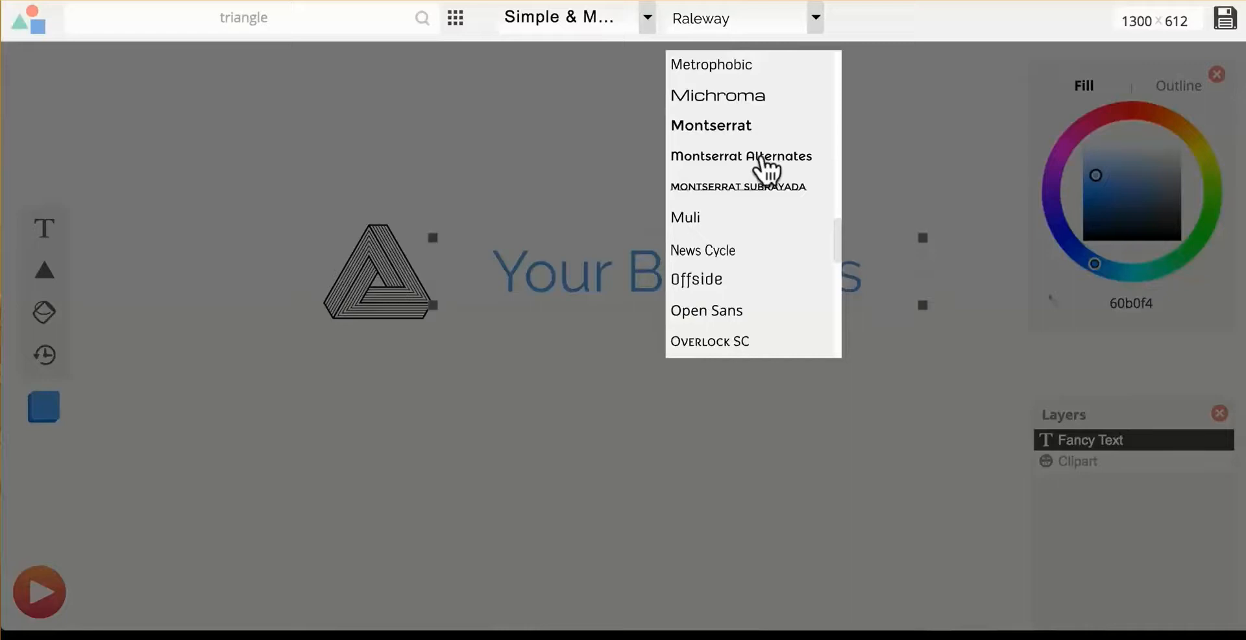
{"action": "left_click", "coordinate": [720, 182]}
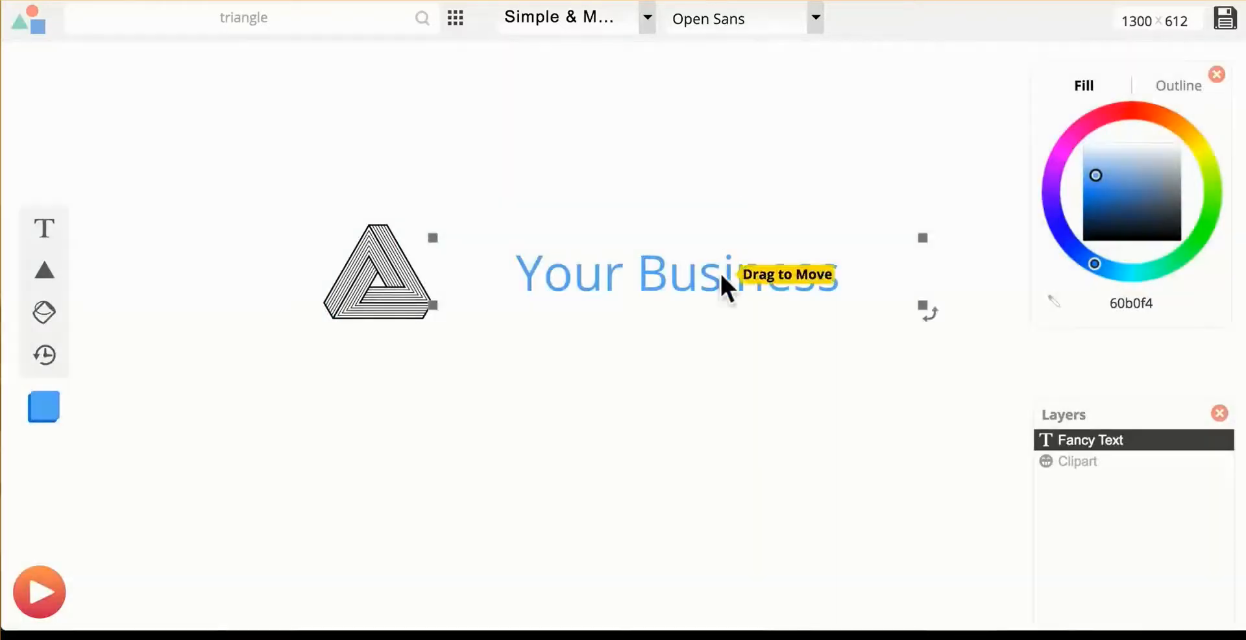
Enlarge the "Your Business" text to the right of the triangle and fill it with grey 717171
{"action": "left_click_drag", "start_coordinate": [922, 305], "coordinate": [962, 340]}
{"action": "left_click_drag", "start_coordinate": [777, 293], "coordinate": [775, 286]}
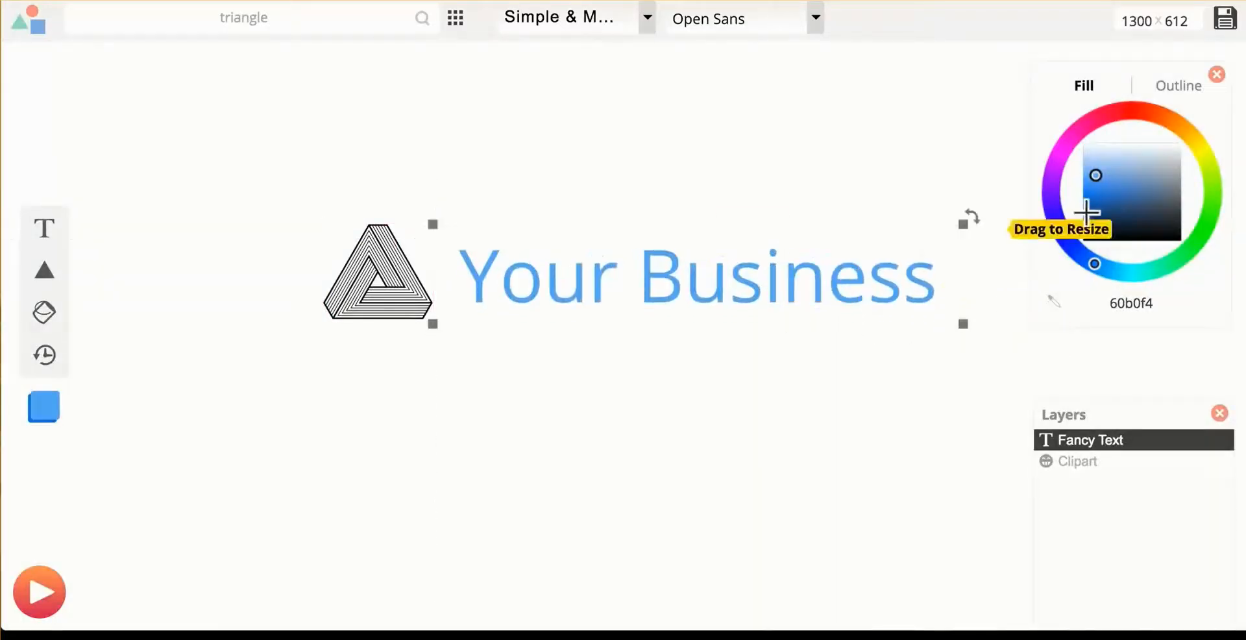
{"action": "left_click_drag", "start_coordinate": [1088, 214], "coordinate": [1189, 198]}
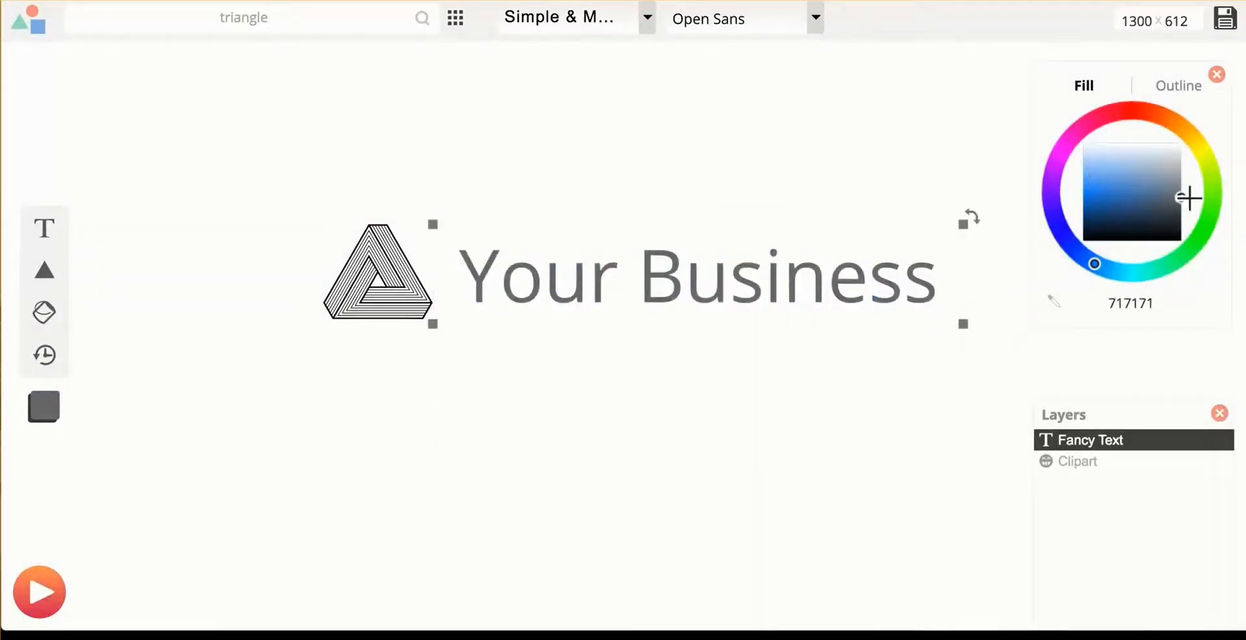
{"action": "left_click", "coordinate": [645, 442]}
Shrink the triangle graphic and set it closer to the "Your Business" text
{"action": "left_click", "coordinate": [392, 286]}
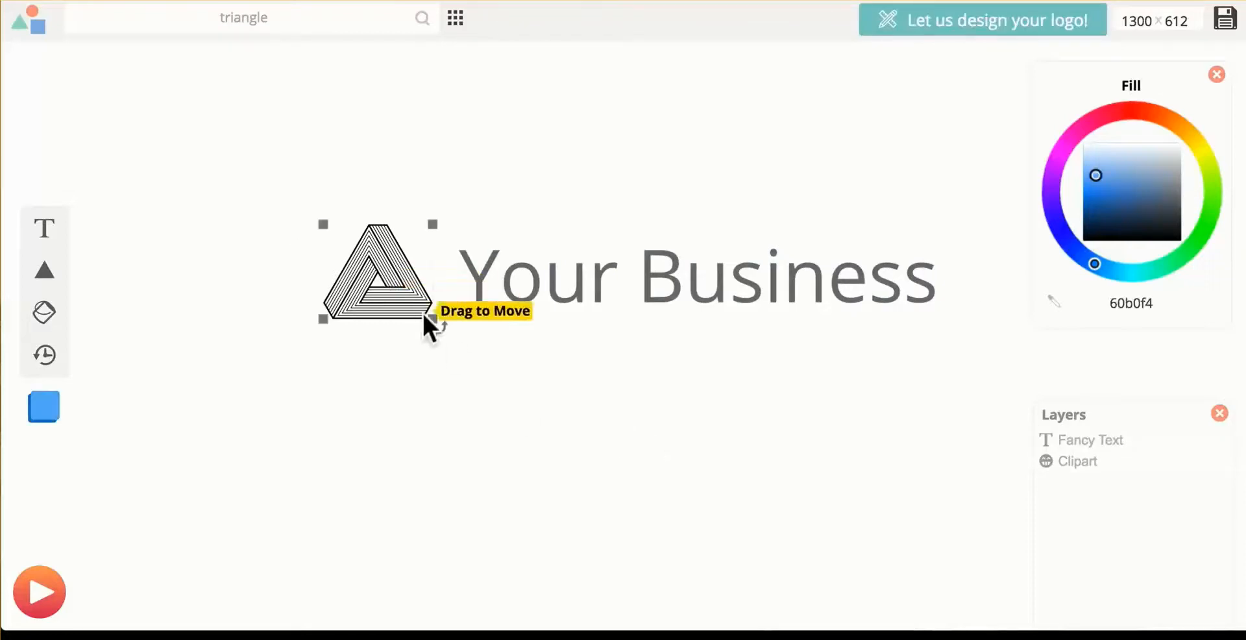
{"action": "left_click_drag", "start_coordinate": [431, 320], "coordinate": [408, 276]}
{"action": "left_click", "coordinate": [499, 388]}
Delete the "Your Business" text so that only the triangle remains in the logo
{"action": "left_click", "coordinate": [624, 276]}
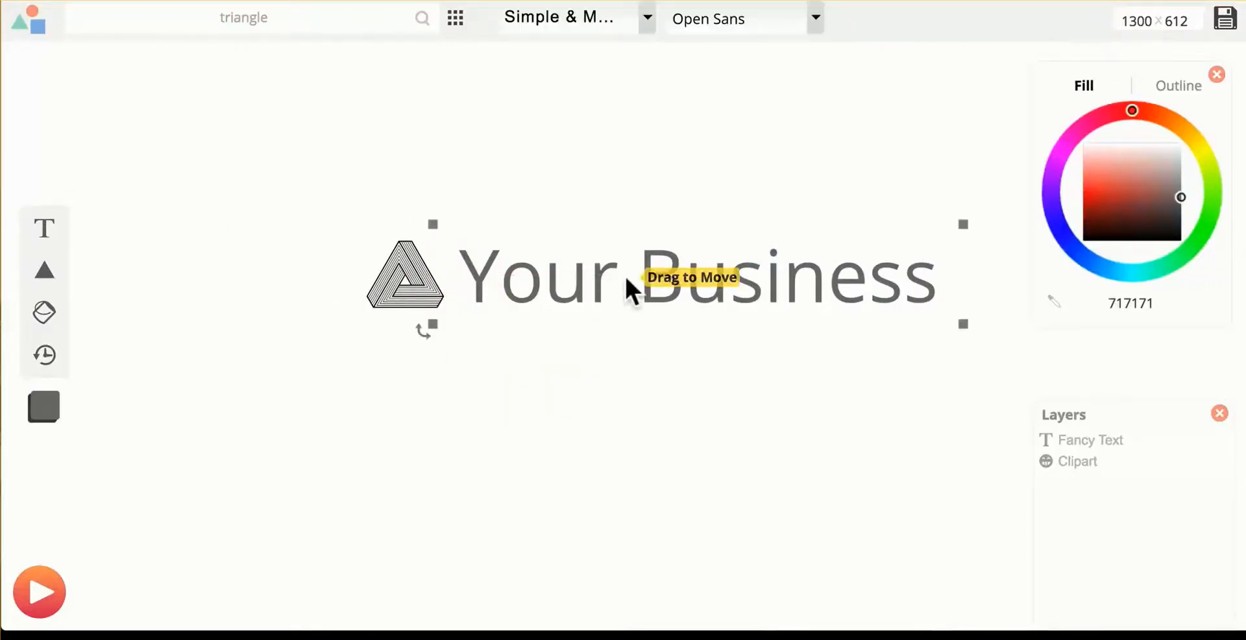
{"action": "right_click", "coordinate": [658, 275]}
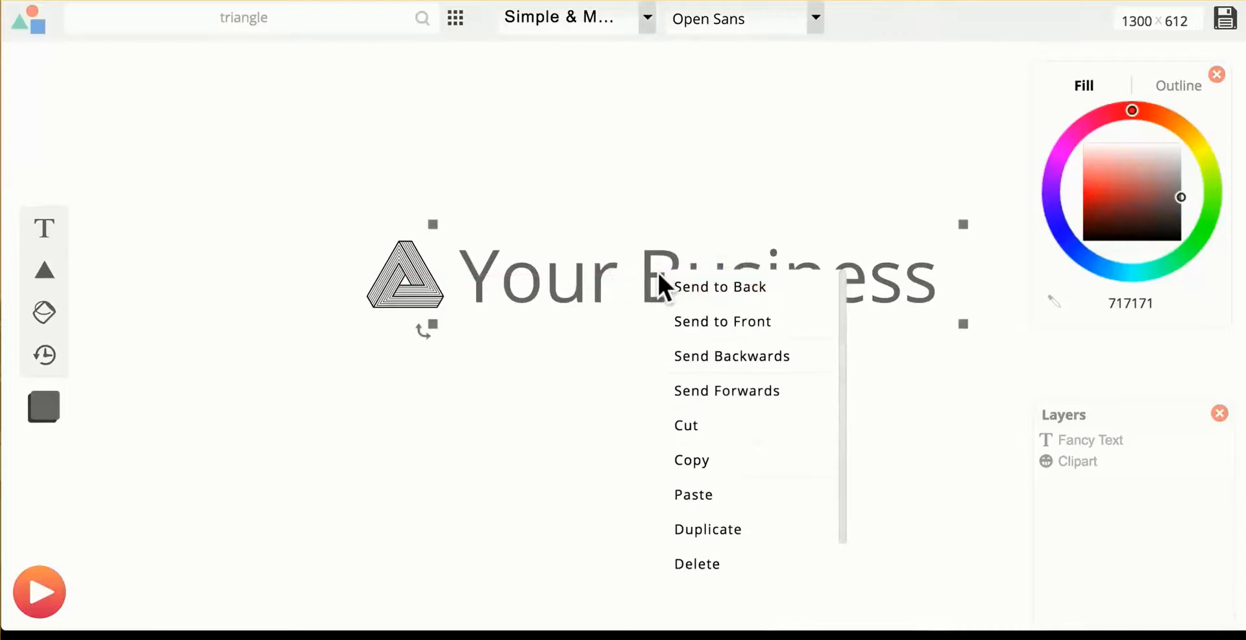
{"action": "left_click", "coordinate": [720, 564]}
Enlarge the triangle graphic to fill the middle of the canvas and colour it white (ffffff)
{"action": "left_click", "coordinate": [425, 282]}
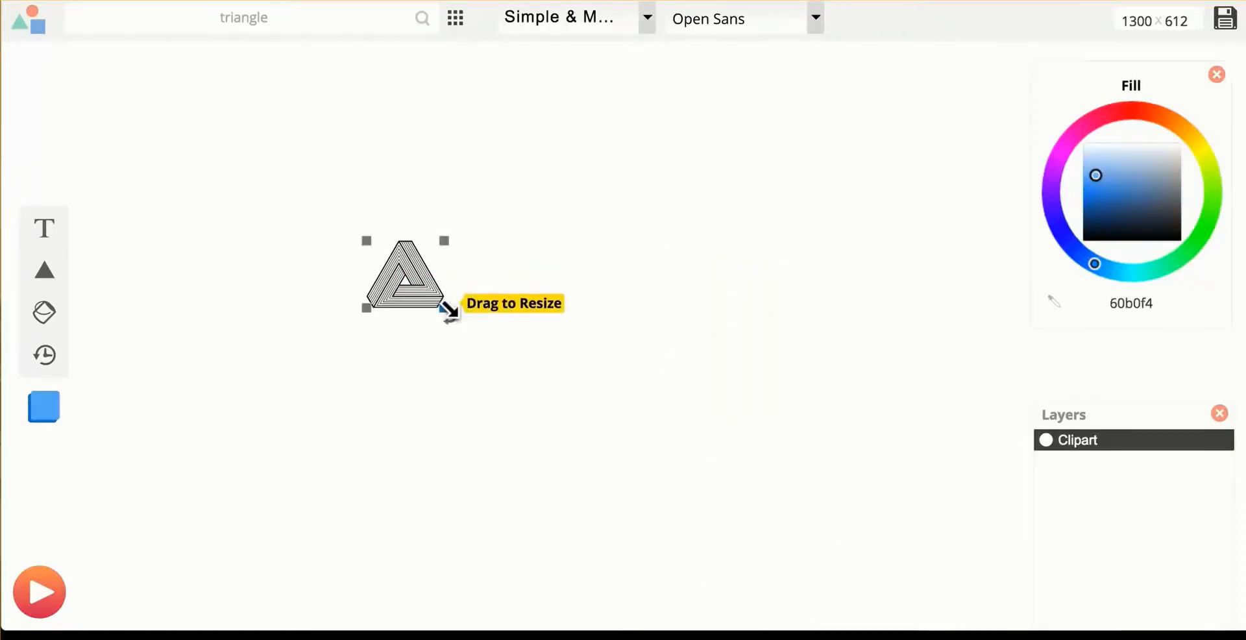
{"action": "left_click_drag", "start_coordinate": [445, 310], "coordinate": [806, 442]}
{"action": "left_click_drag", "start_coordinate": [659, 455], "coordinate": [635, 336]}
{"action": "left_click_drag", "start_coordinate": [1136, 176], "coordinate": [1211, 128]}
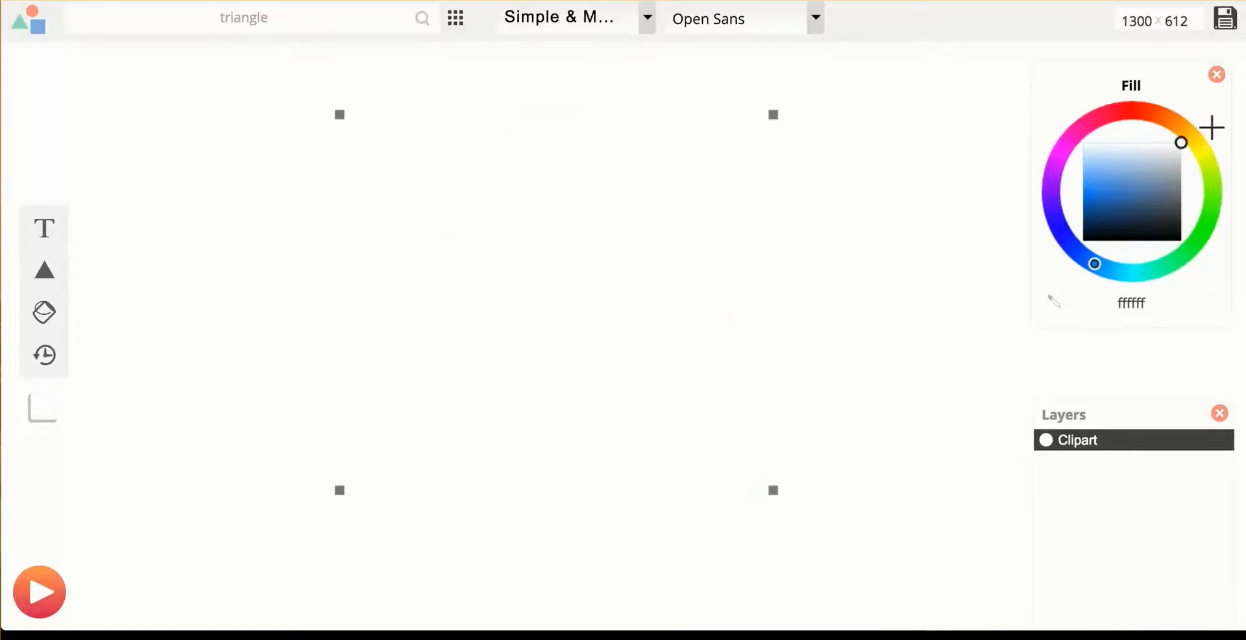
{"action": "left_click", "coordinate": [901, 127]}
Download the free low-quality version of the logo, agreeing to give credit, and save it to the Desktop as logo.png
{"action": "left_click", "coordinate": [1225, 21]}
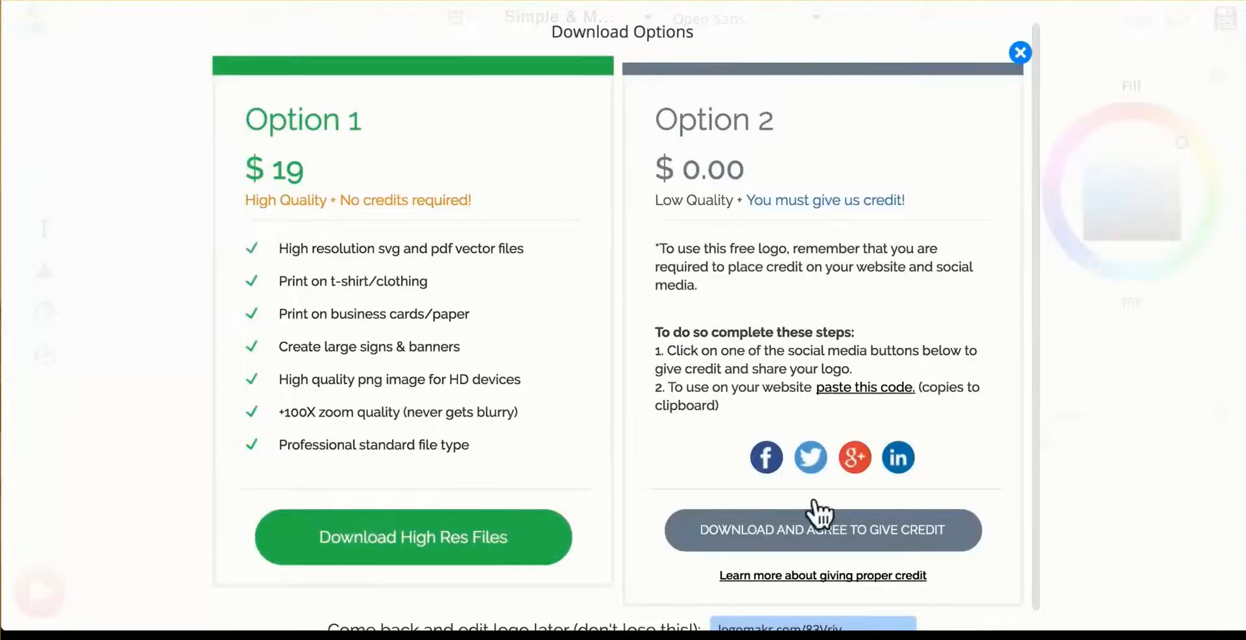
{"action": "left_click", "coordinate": [869, 539]}
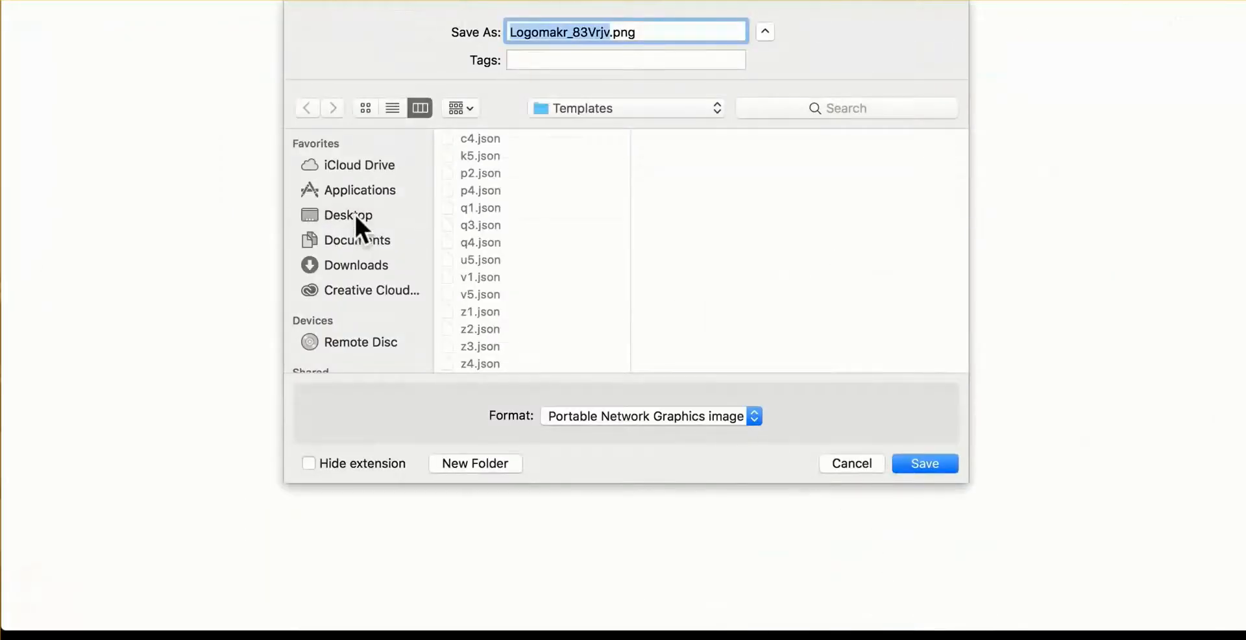
{"action": "left_click", "coordinate": [355, 216]}
{"action": "type", "text": "loo"}
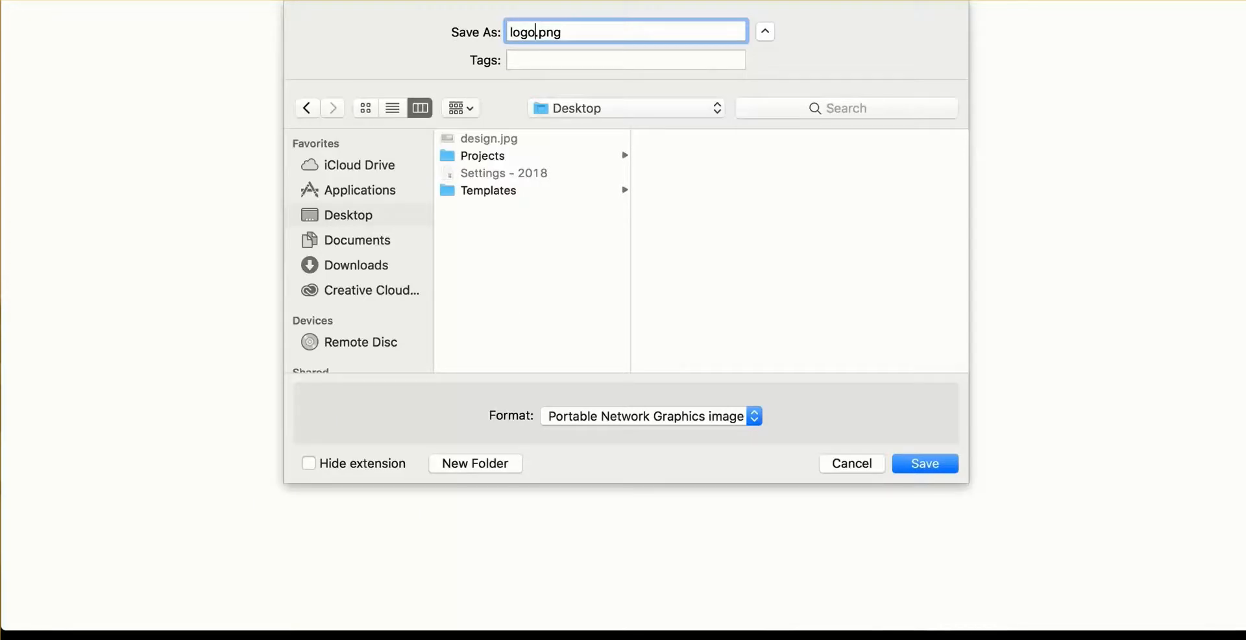
{"action": "left_click", "coordinate": [933, 460]}
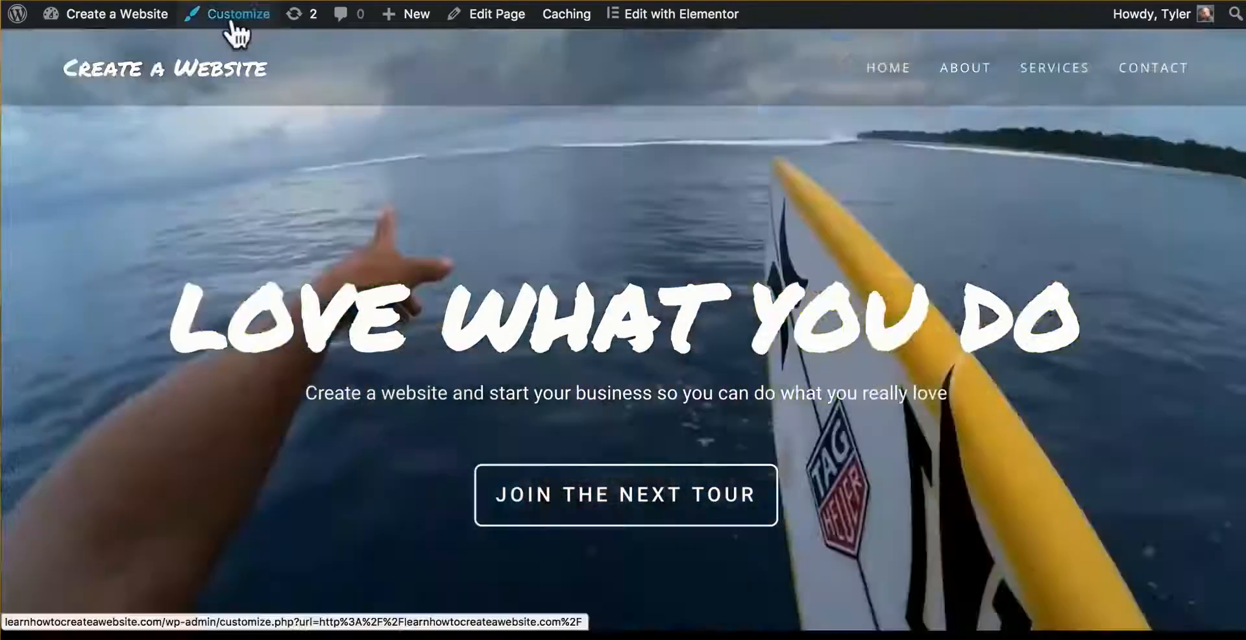
On the WordPress site, open the theme customizer and go to the header's logo settings
{"action": "left_click", "coordinate": [232, 21]}
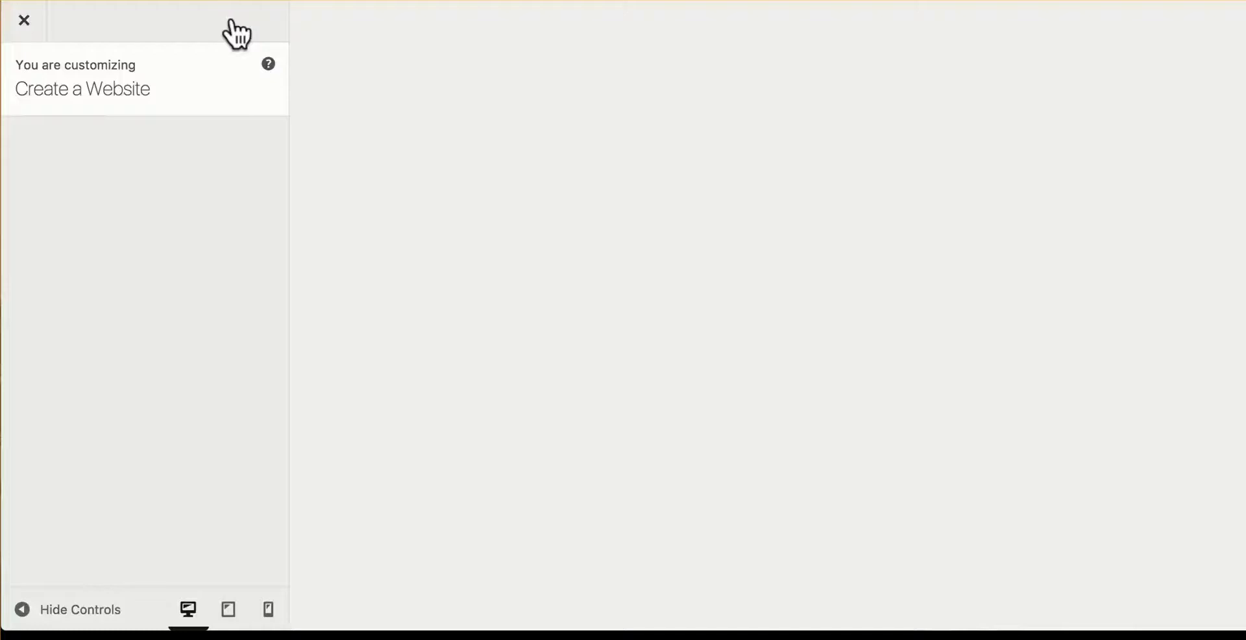
{"action": "scroll", "coordinate": [251, 222], "scroll_direction": "down", "scroll_amount": 3}
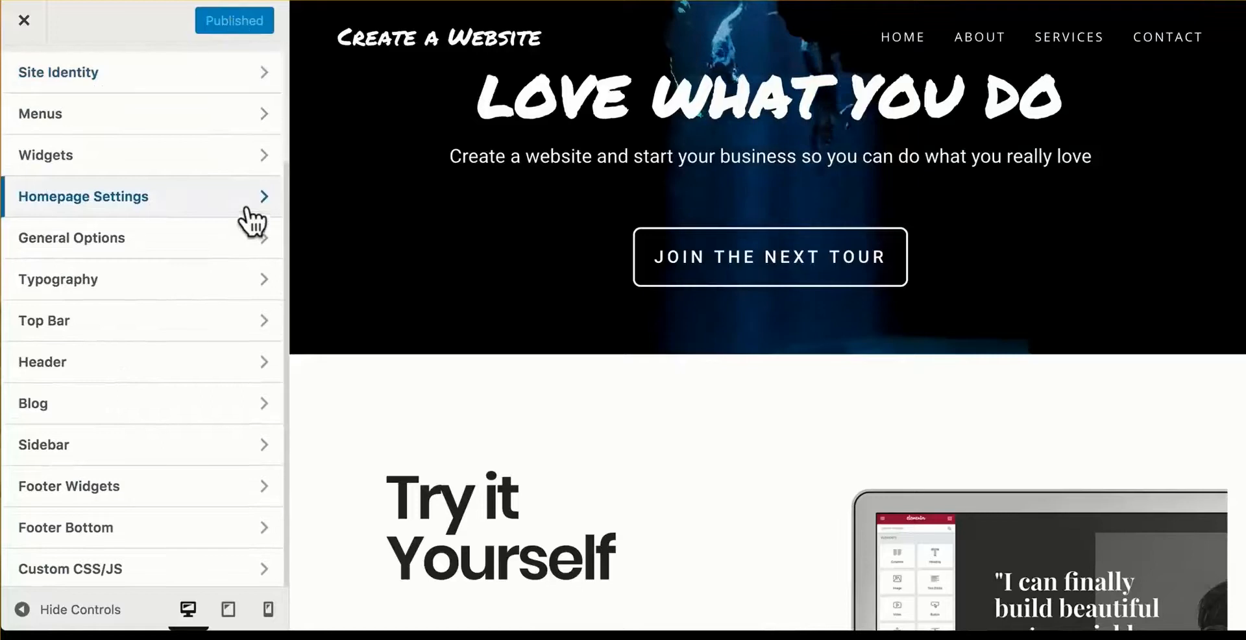
{"action": "left_click", "coordinate": [216, 369]}
{"action": "left_click", "coordinate": [229, 228]}
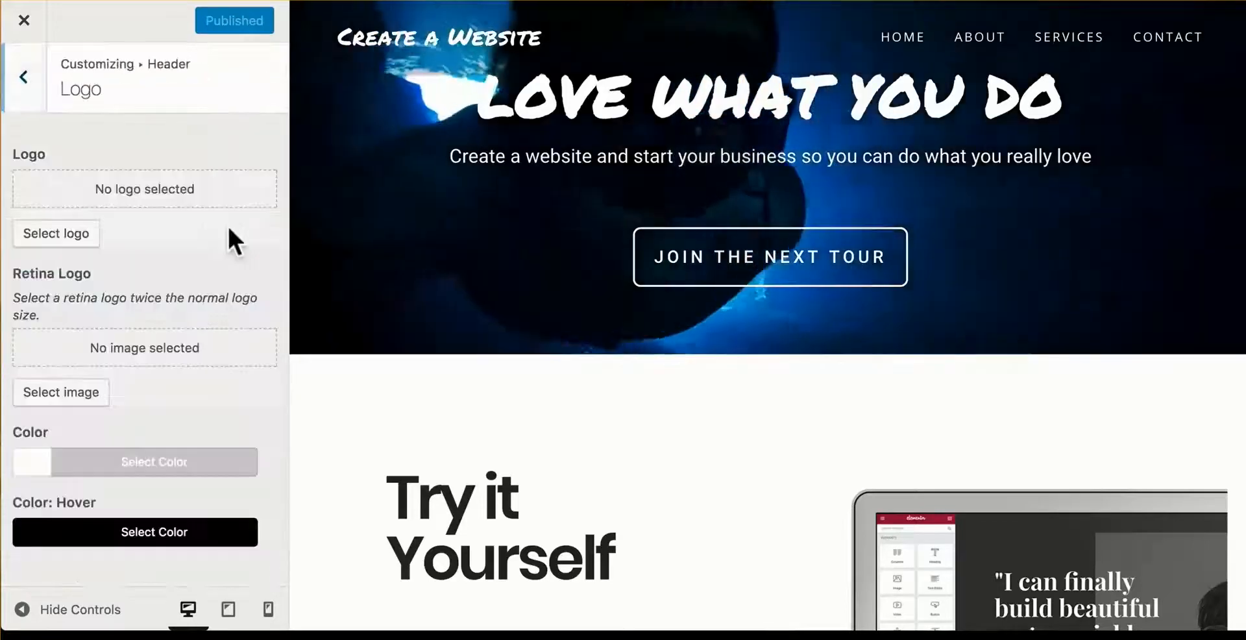
Upload logo.png from the Desktop as the header logo and use it without cropping
{"action": "left_click", "coordinate": [73, 234]}
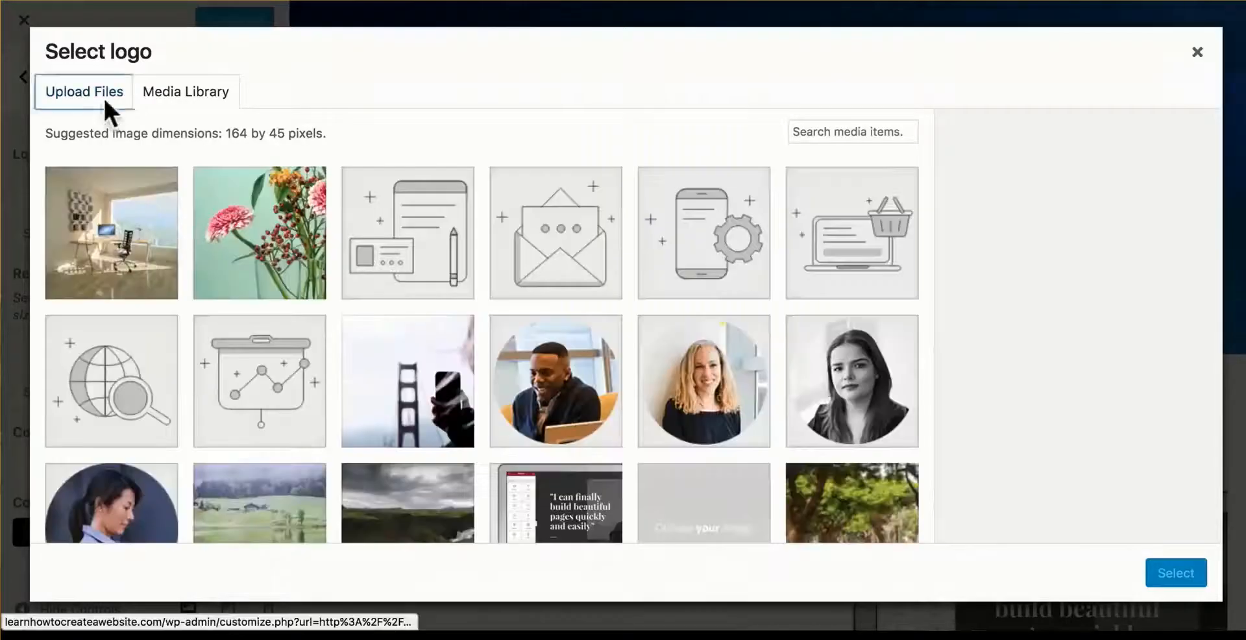
{"action": "left_click", "coordinate": [101, 96]}
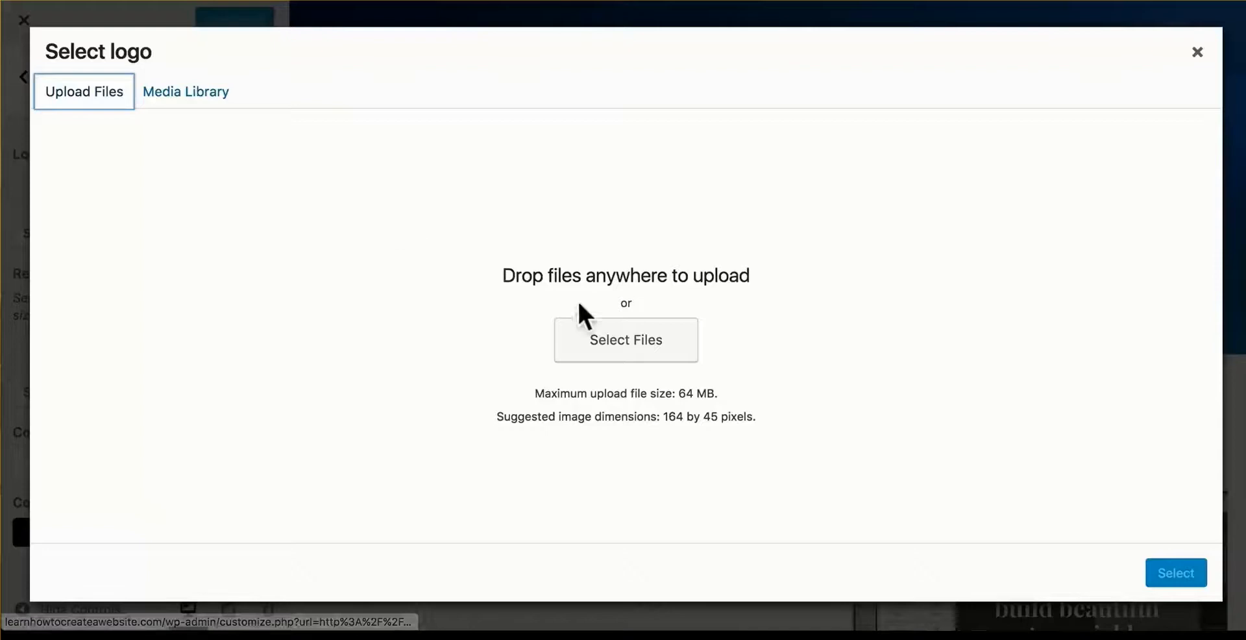
{"action": "left_click", "coordinate": [612, 352]}
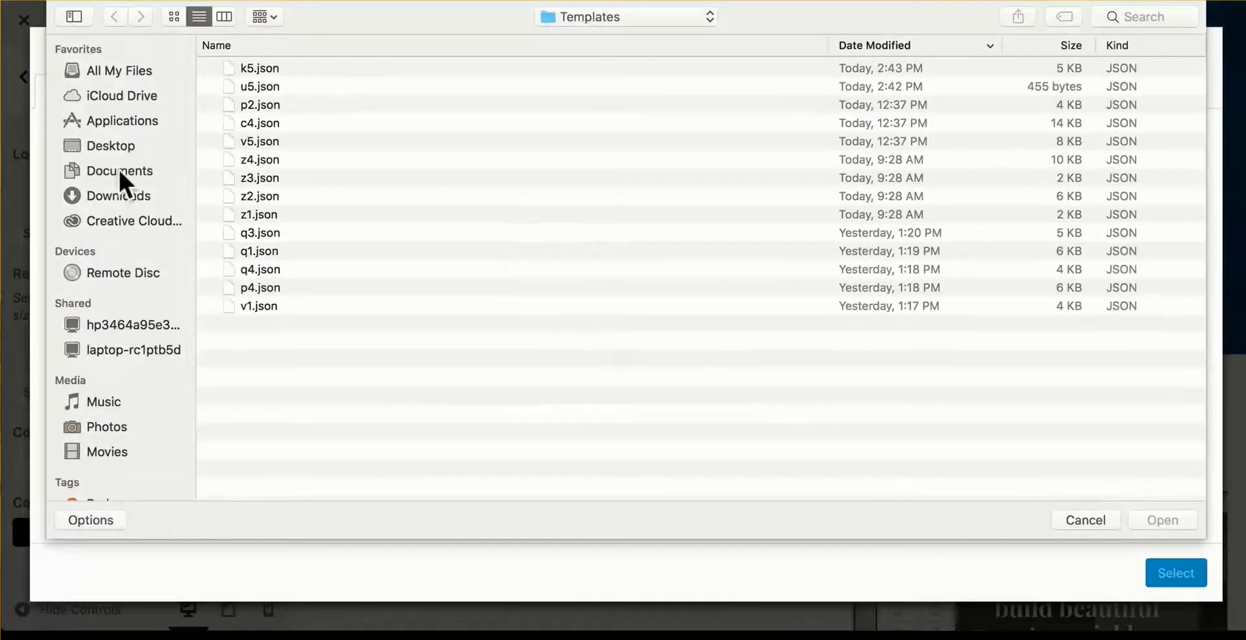
{"action": "left_click", "coordinate": [108, 142]}
{"action": "left_click", "coordinate": [300, 63]}
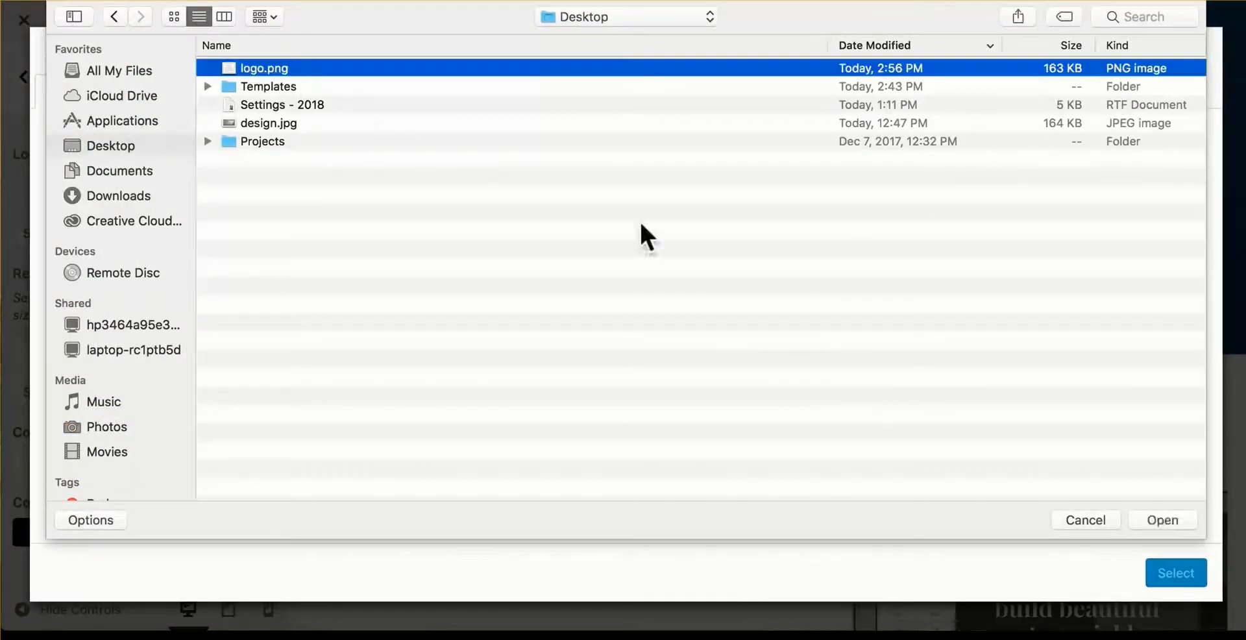
{"action": "left_click", "coordinate": [1158, 517]}
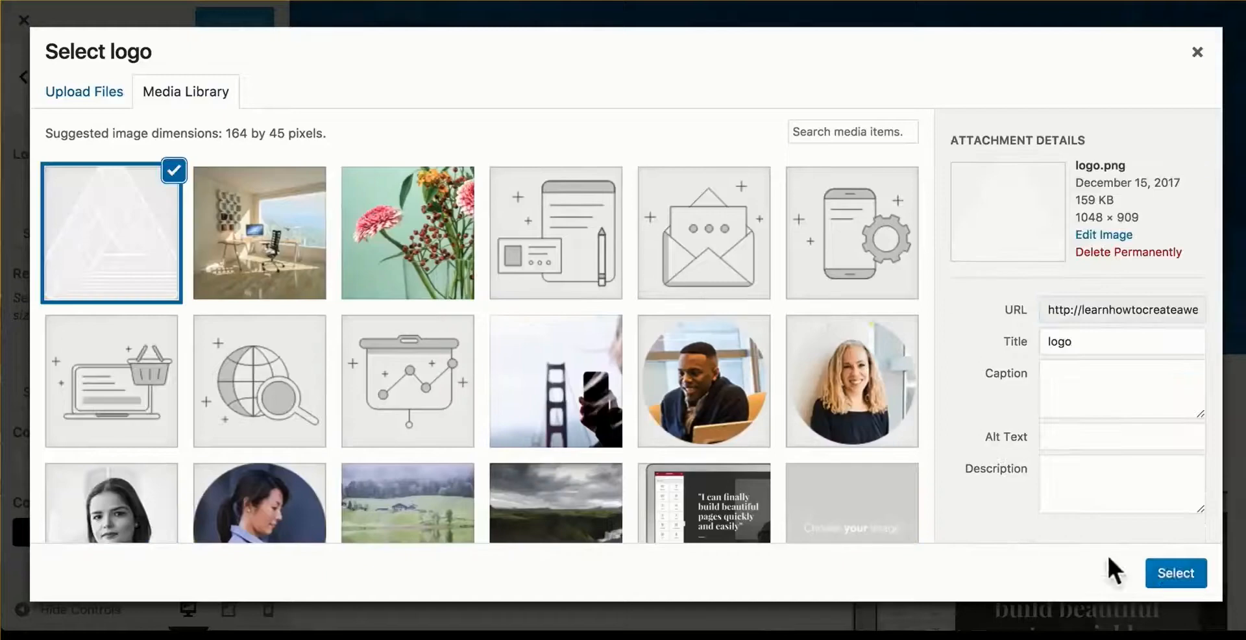
{"action": "left_click", "coordinate": [1161, 573]}
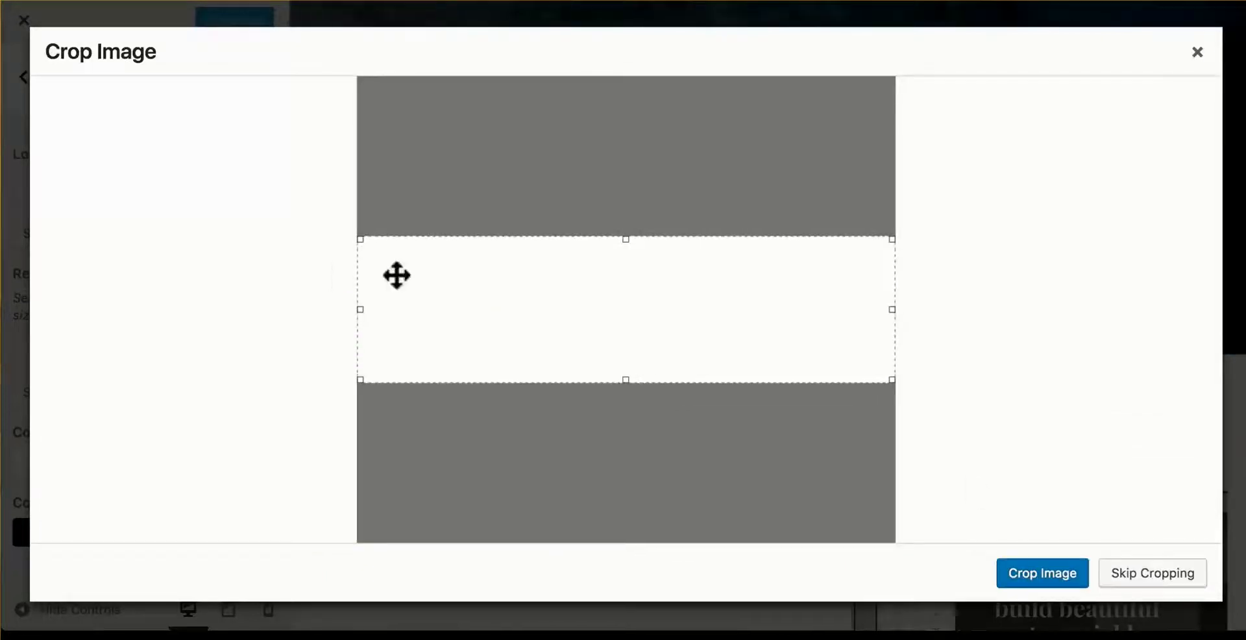
{"action": "left_click", "coordinate": [1117, 577]}
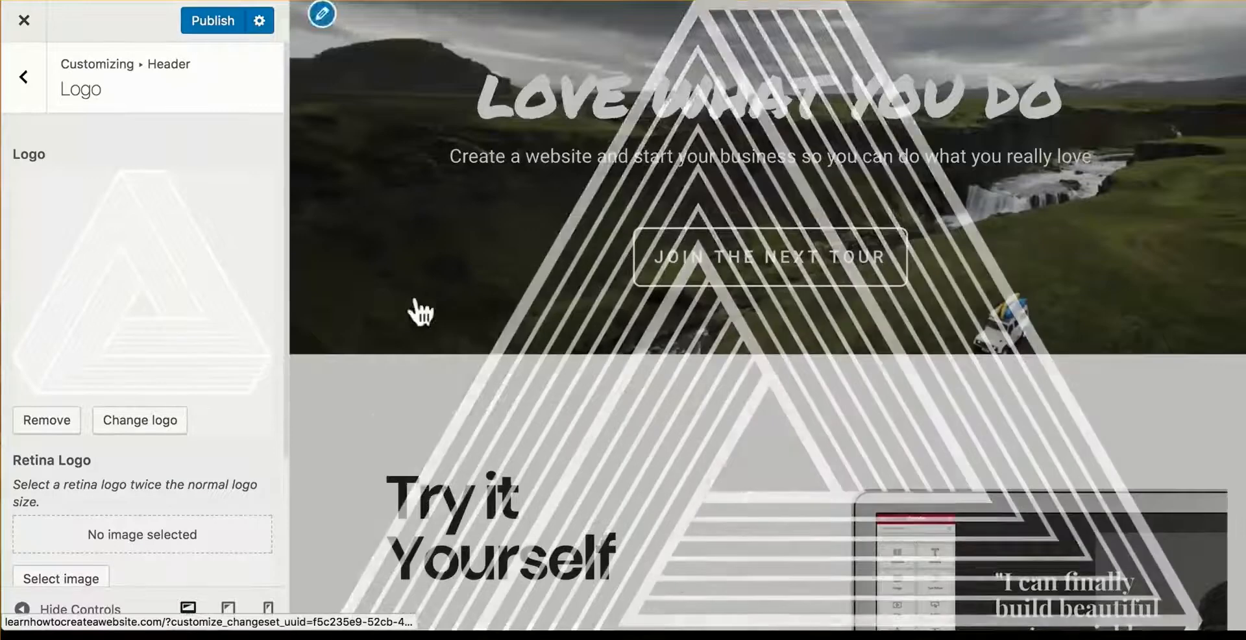
Reduce the header logo's maximum width to 45 px and check it in the page preview
{"action": "scroll", "coordinate": [389, 305], "scroll_direction": "down", "scroll_amount": 3}
{"action": "scroll", "coordinate": [208, 300], "scroll_direction": "down", "scroll_amount": 3}
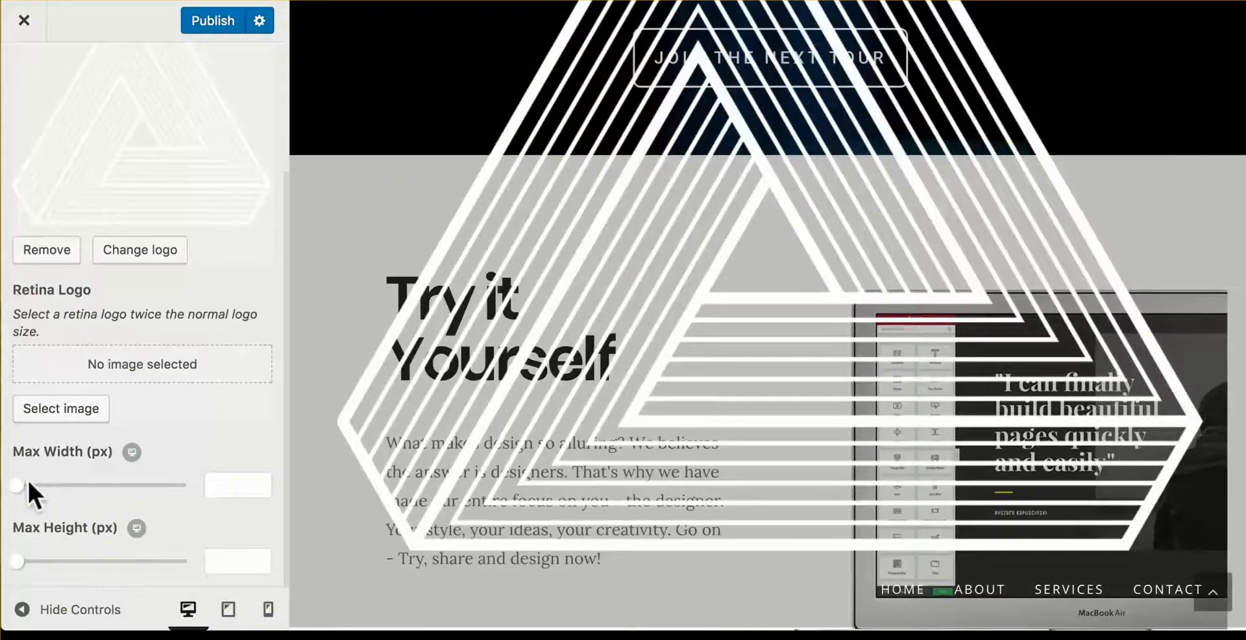
{"action": "mouse_move", "coordinate": [28, 484]}
{"action": "left_mouse_down"}
{"action": "mouse_move", "coordinate": [50, 485]}
{"action": "mouse_move", "coordinate": [37, 481]}
{"action": "left_mouse_up"}
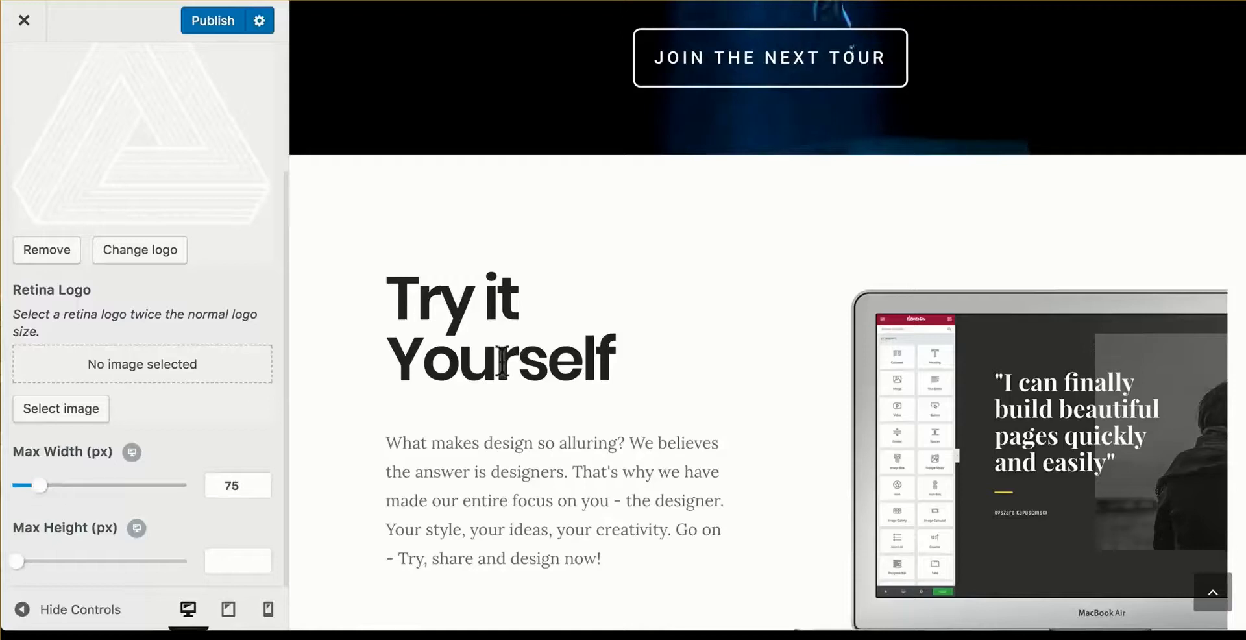
{"action": "scroll", "coordinate": [168, 440], "scroll_direction": "up", "scroll_amount": 2}
{"action": "scroll", "coordinate": [90, 493], "scroll_direction": "down", "scroll_amount": 2}
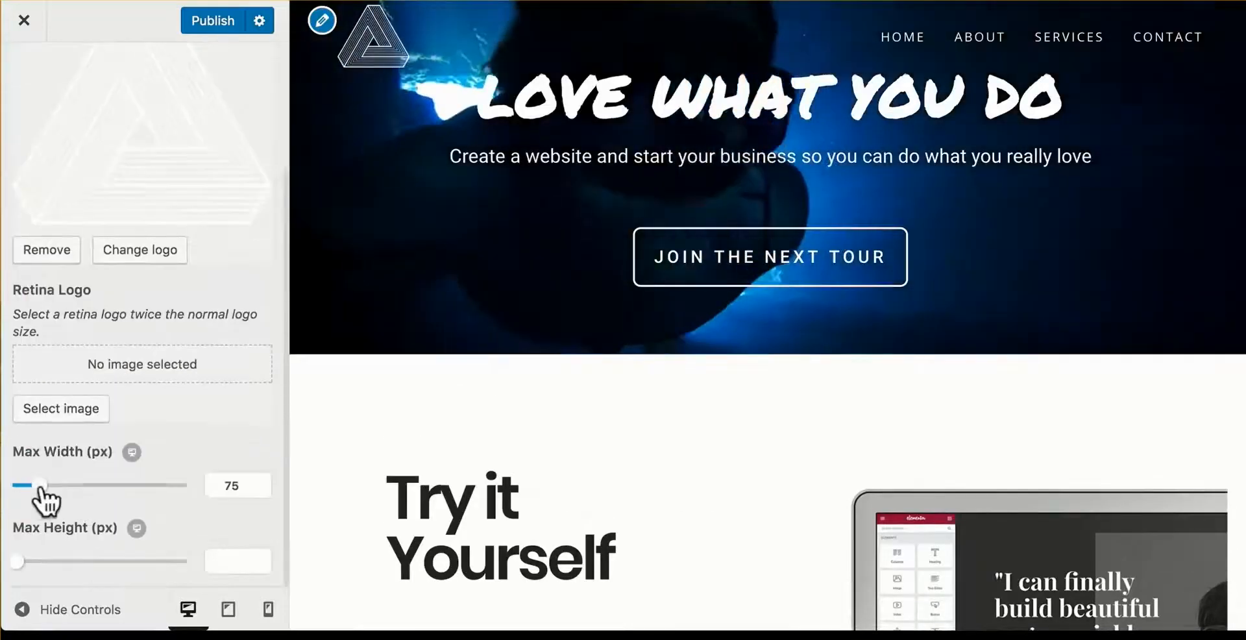
{"action": "left_click_drag", "start_coordinate": [38, 484], "coordinate": [27, 489]}
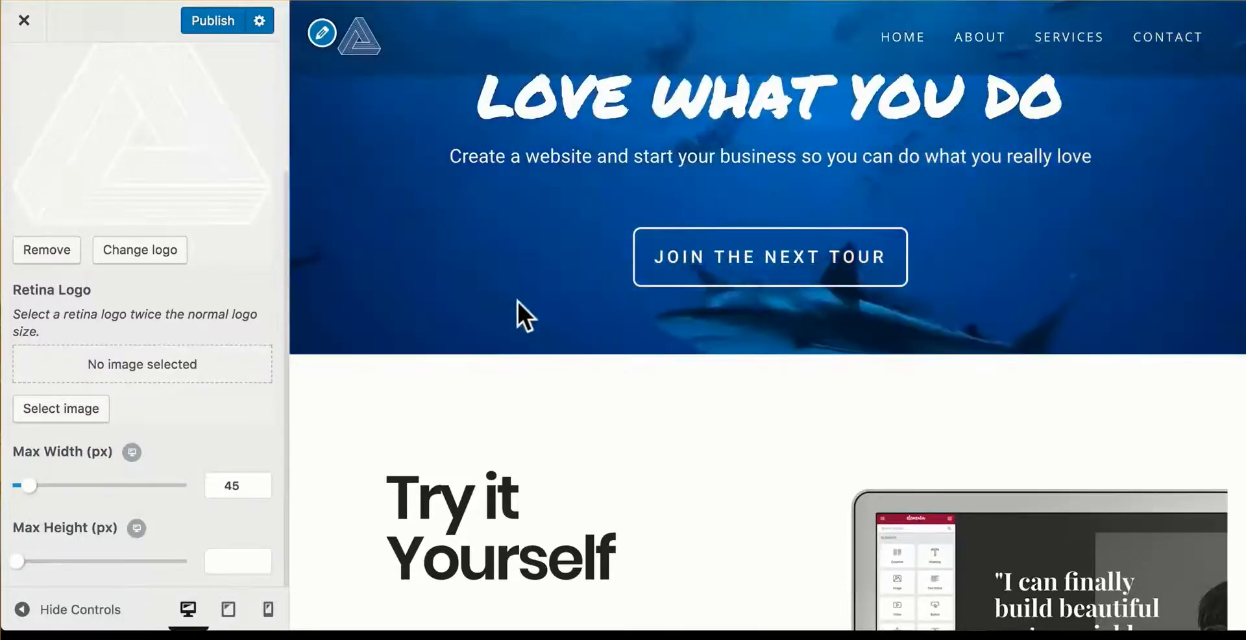
{"action": "scroll", "coordinate": [474, 301], "scroll_direction": "down", "scroll_amount": 2}
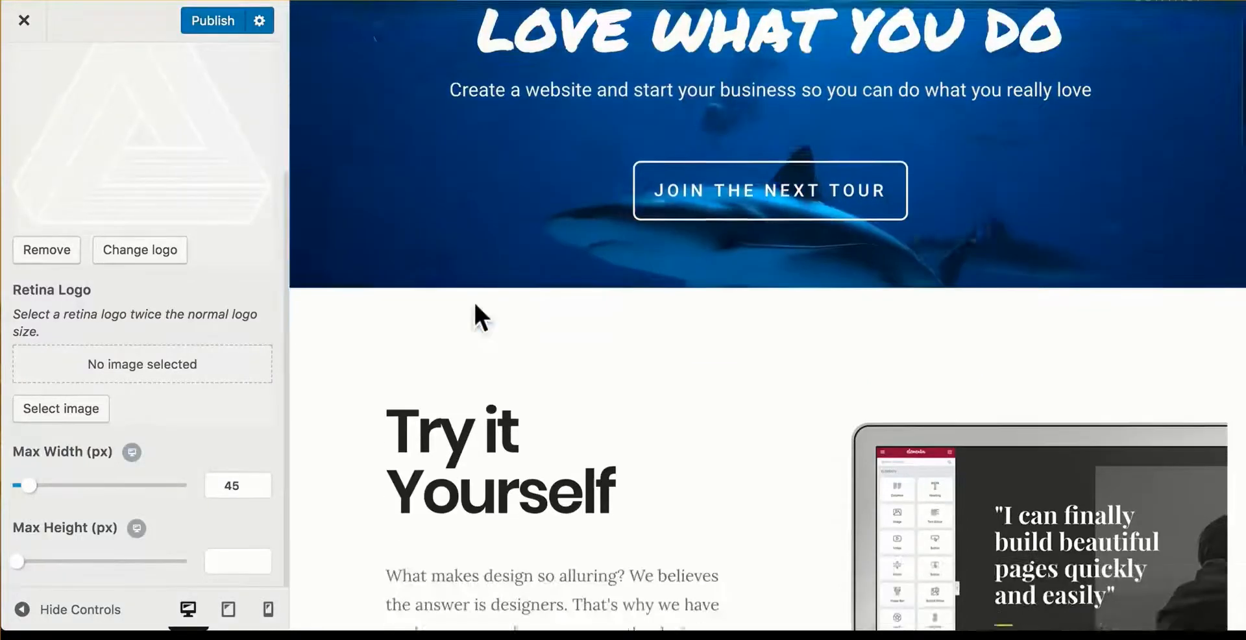
{"action": "scroll", "coordinate": [474, 301], "scroll_direction": "up", "scroll_amount": 3}
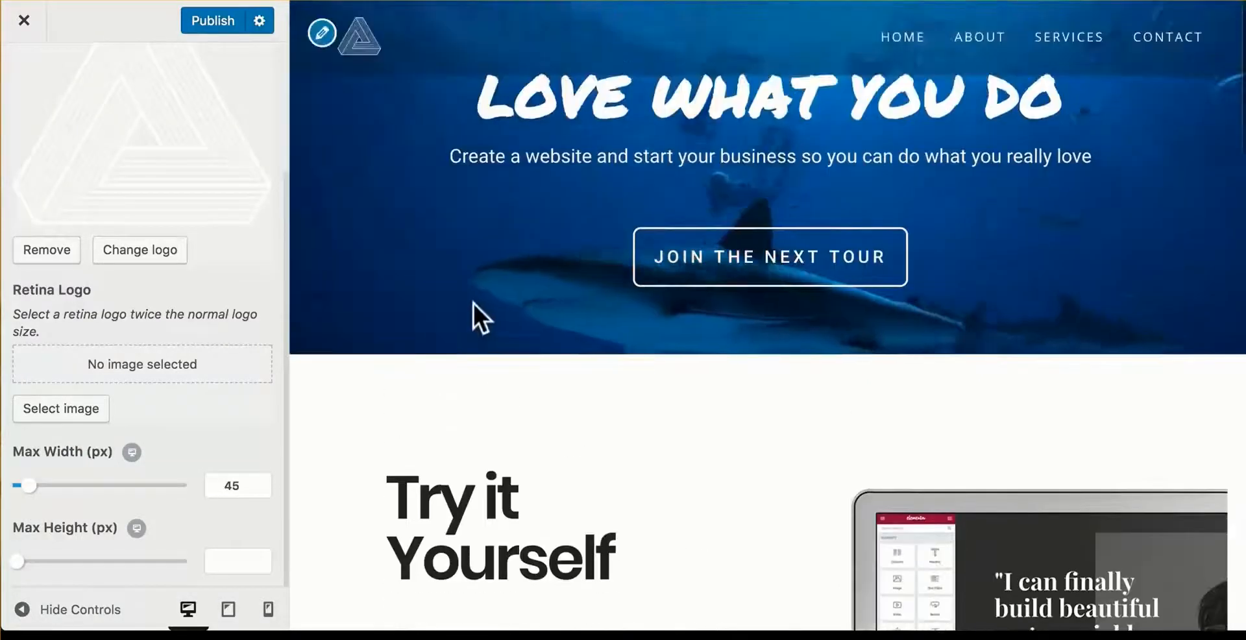
Publish the logo changes, leave the customizer and view the live homepage down to its footer
{"action": "left_click", "coordinate": [208, 24]}
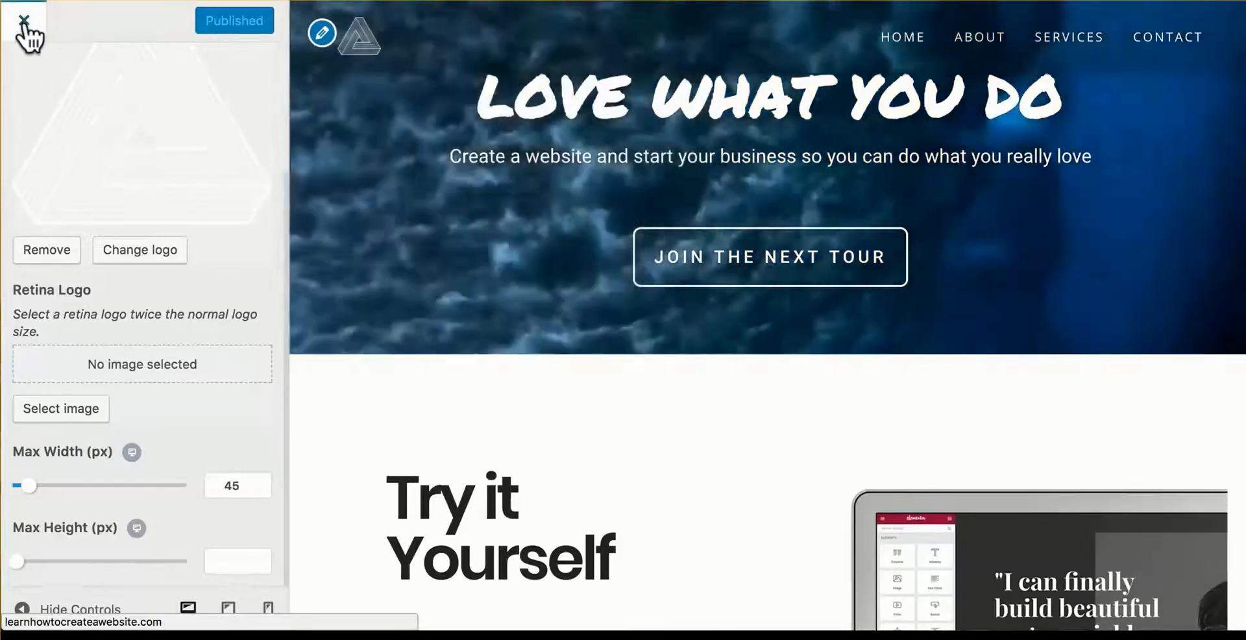
{"action": "left_click", "coordinate": [24, 21]}
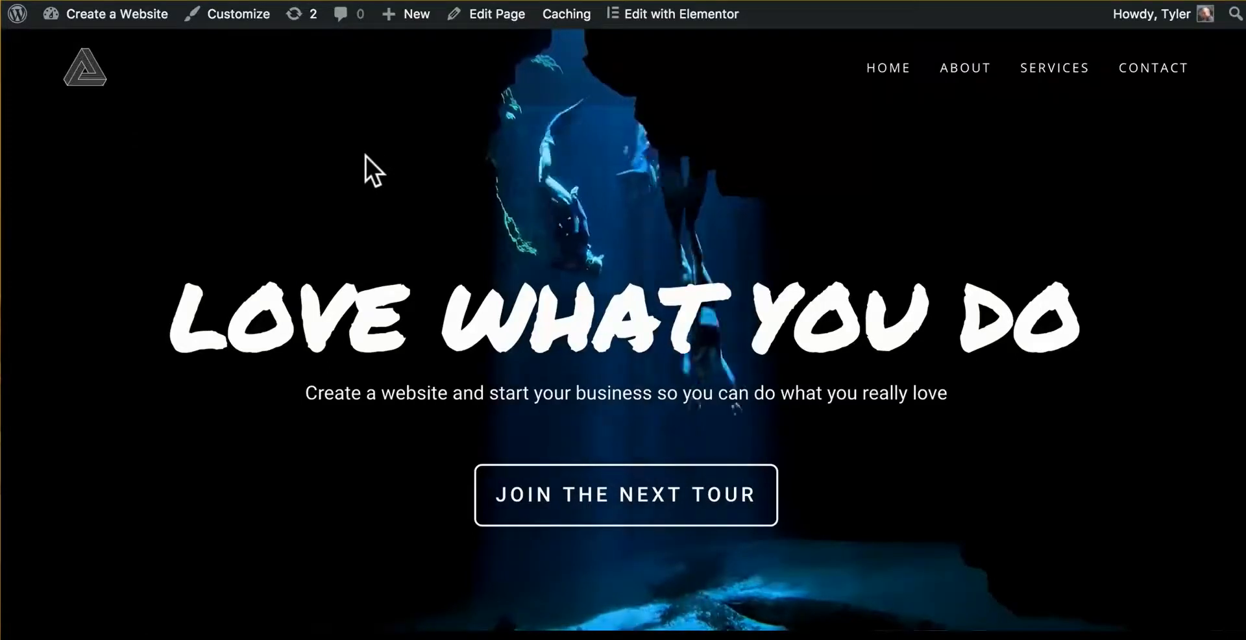
{"action": "scroll", "coordinate": [367, 156], "scroll_direction": "down", "scroll_amount": 20}
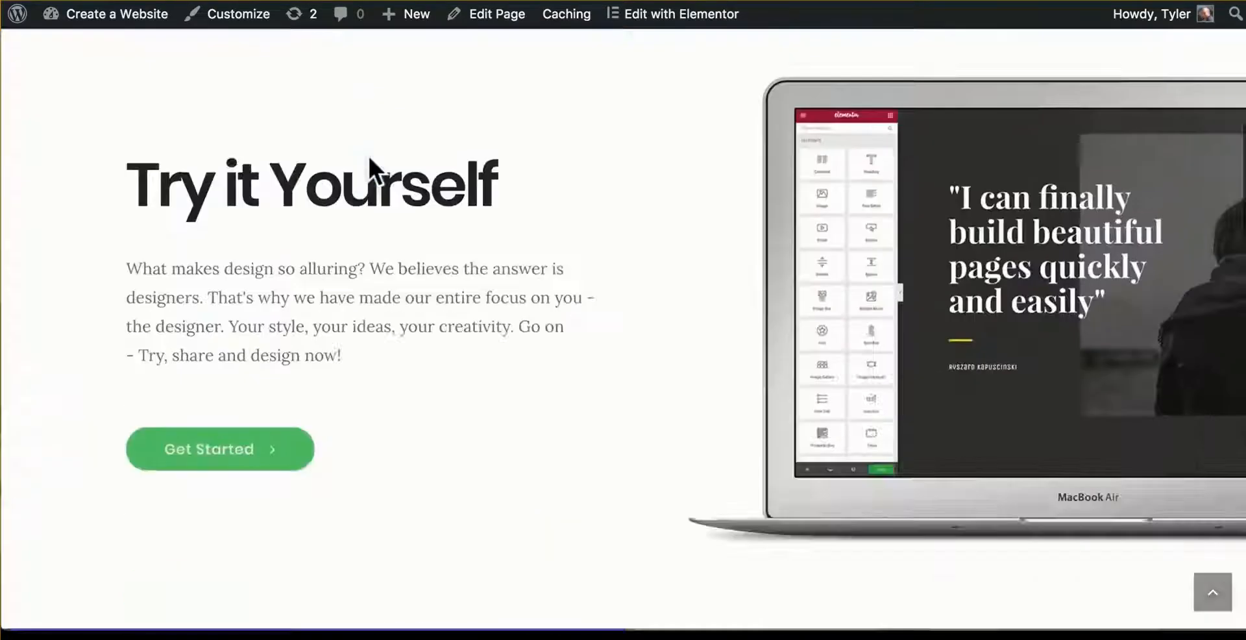
{"action": "scroll", "coordinate": [367, 155], "scroll_direction": "down", "scroll_amount": 10}
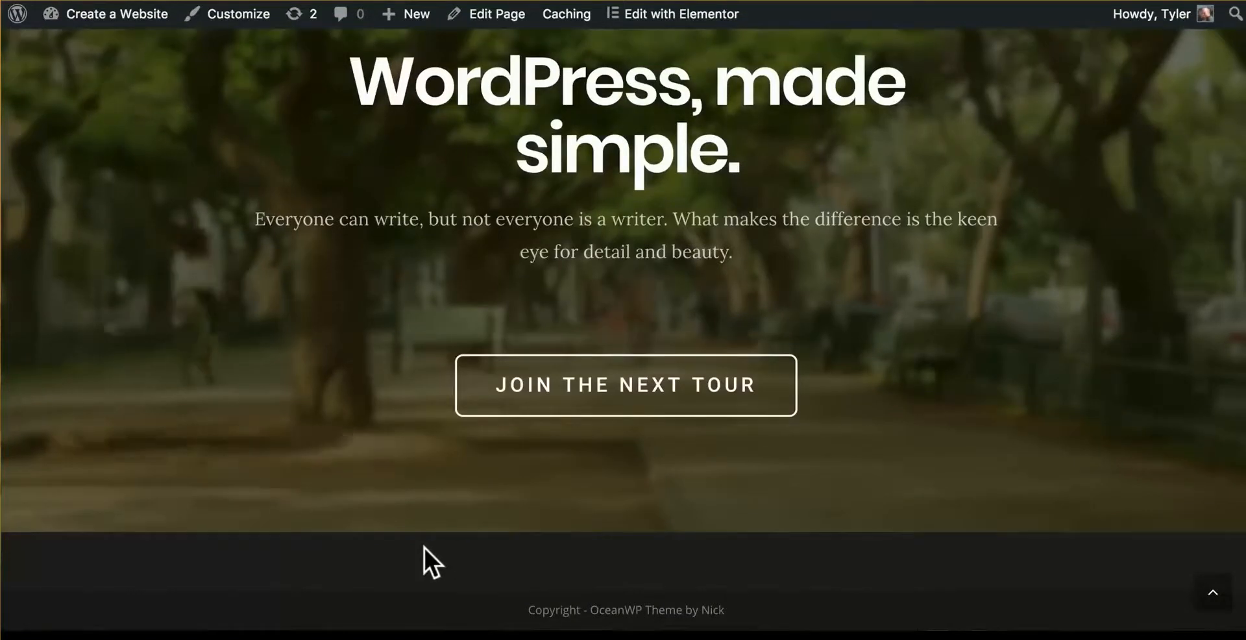
Go to the site's dashboard and open Elementor's My Library
{"action": "mouse_move", "coordinate": [117, 14]}
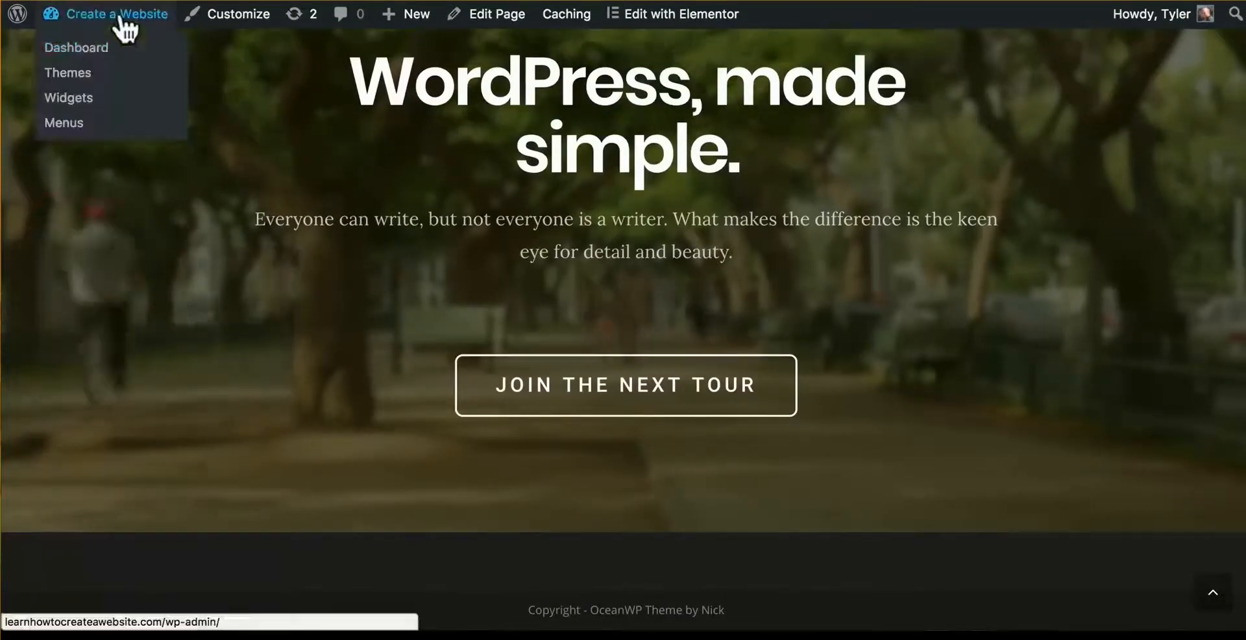
{"action": "left_click", "coordinate": [94, 49]}
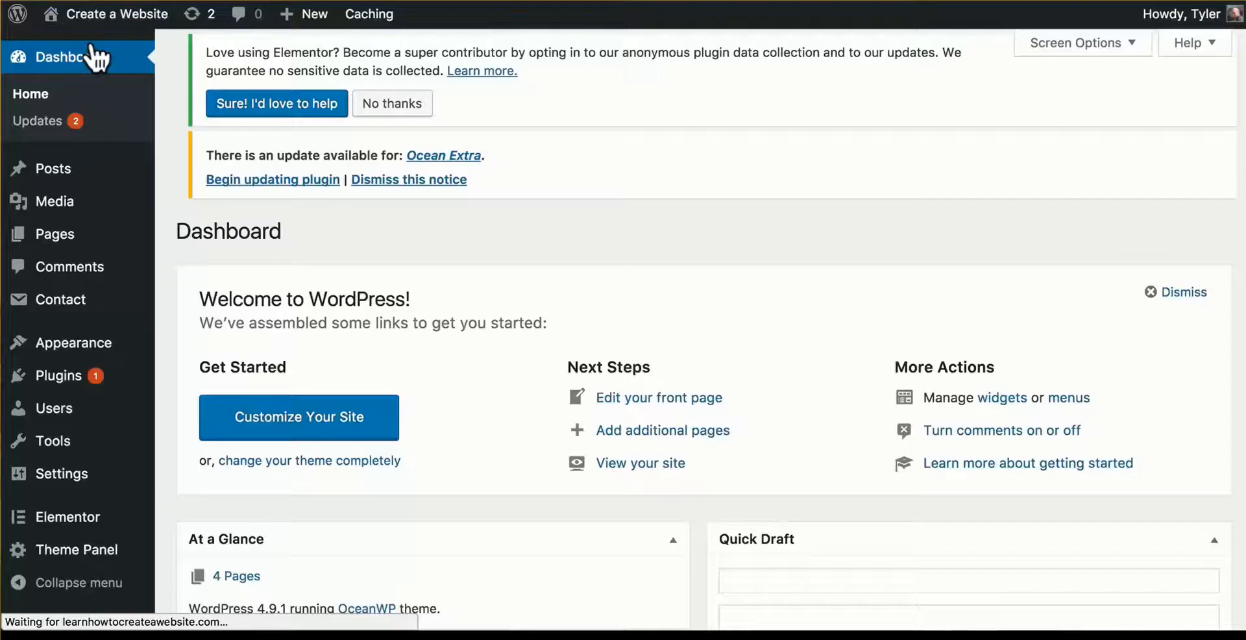
{"action": "mouse_move", "coordinate": [96, 527]}
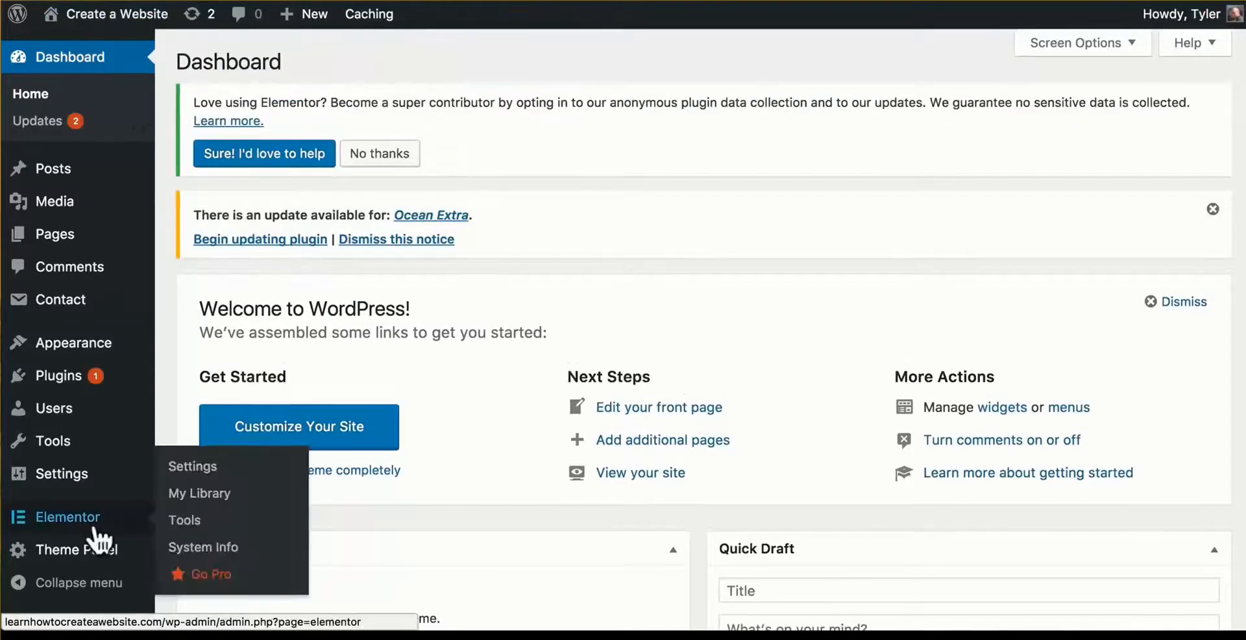
{"action": "left_click", "coordinate": [228, 496]}
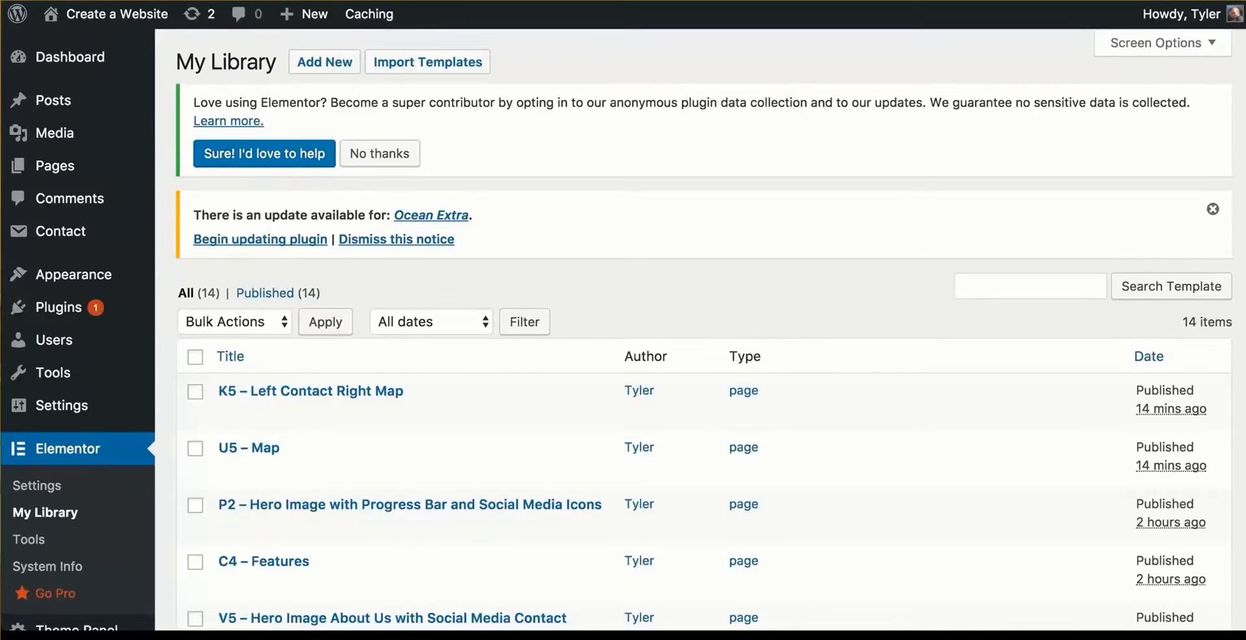
In a new browser tab, go to tyler.com and open the X1 – Footer template from the Misc templates category
{"action": "key", "text": "super+t"}
{"action": "type", "text": "tyler.com"}
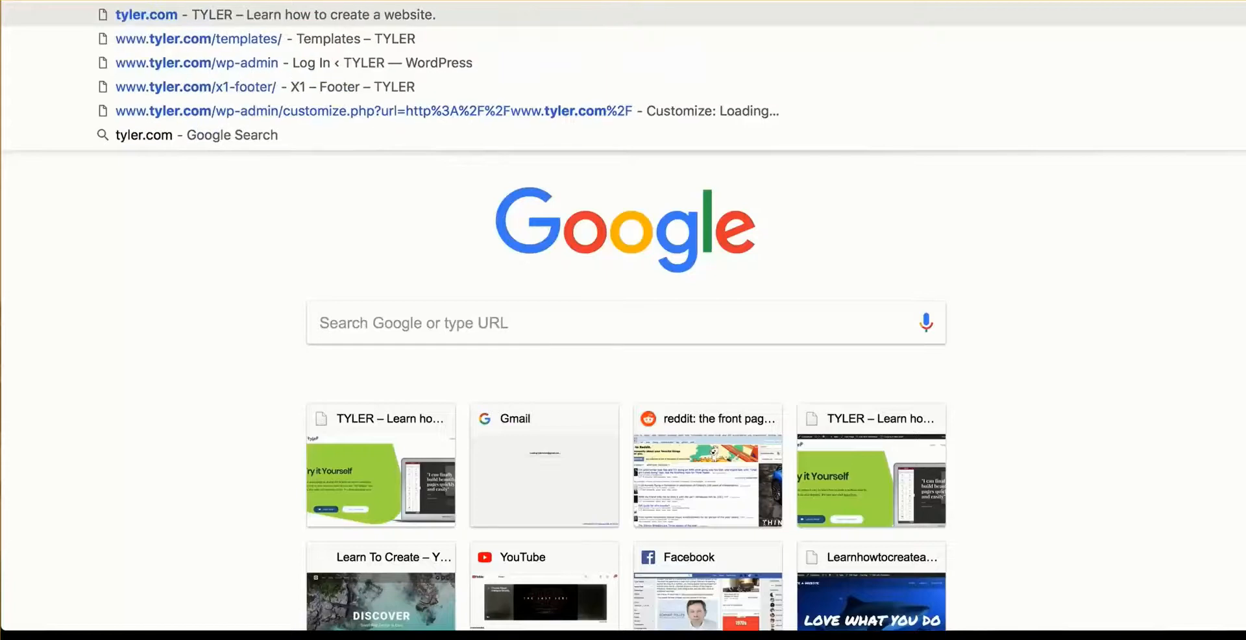
{"action": "key", "text": "Return"}
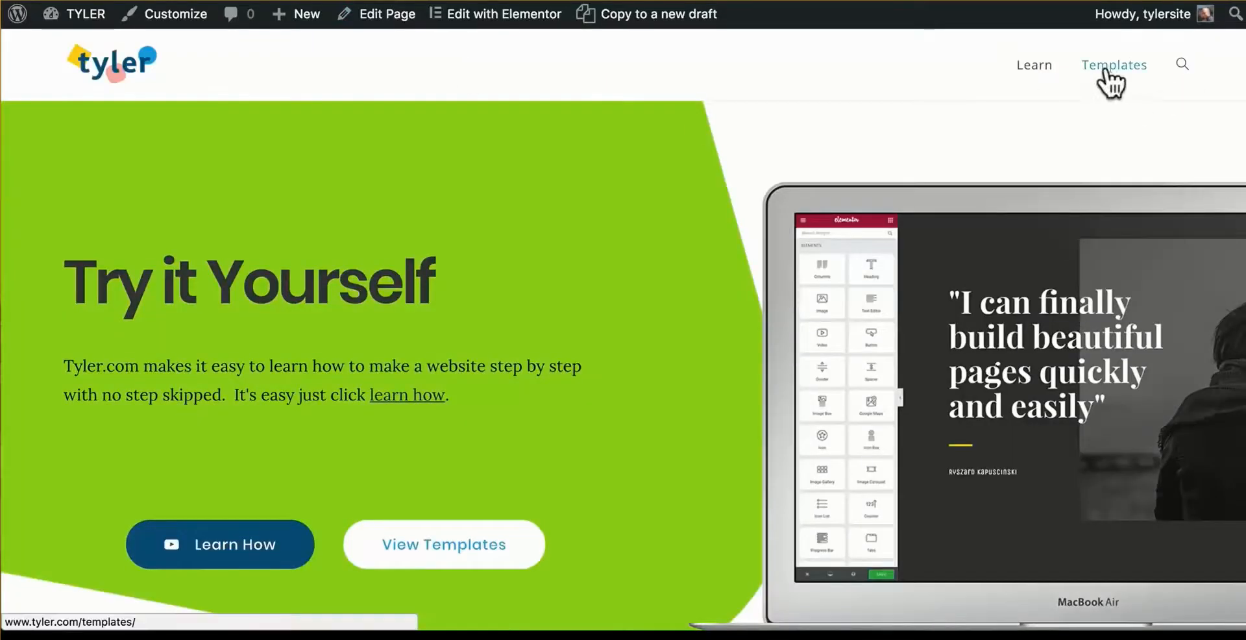
{"action": "left_click", "coordinate": [1107, 71]}
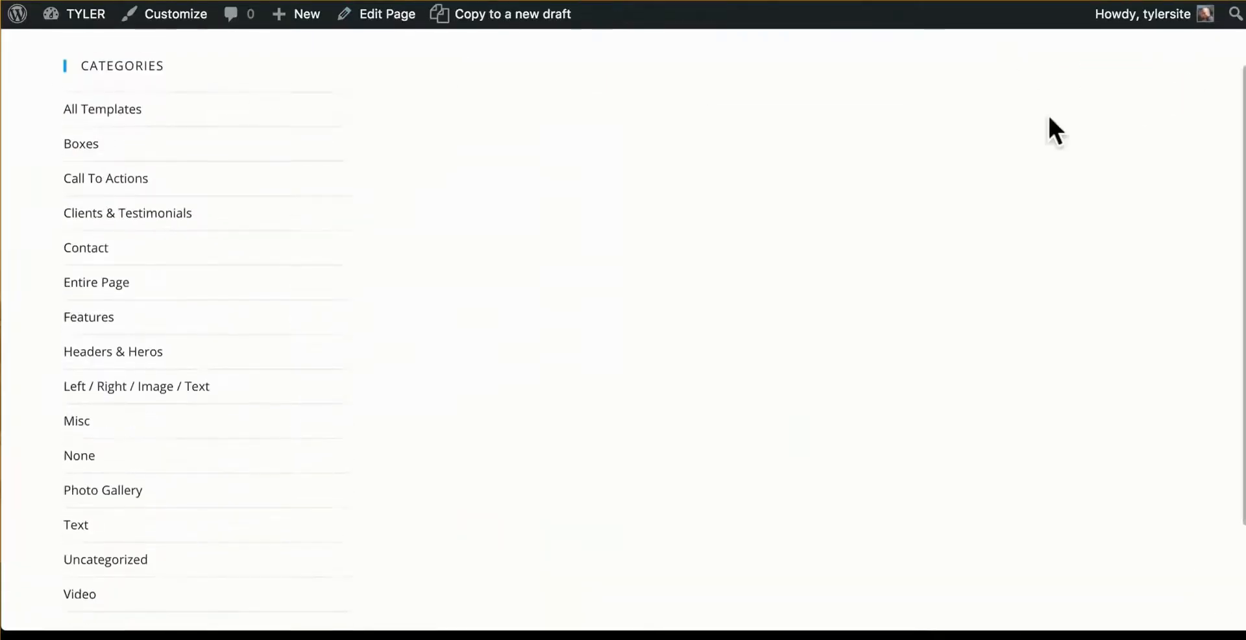
{"action": "scroll", "coordinate": [1049, 119], "scroll_direction": "down", "scroll_amount": 1}
{"action": "left_click", "coordinate": [76, 431]}
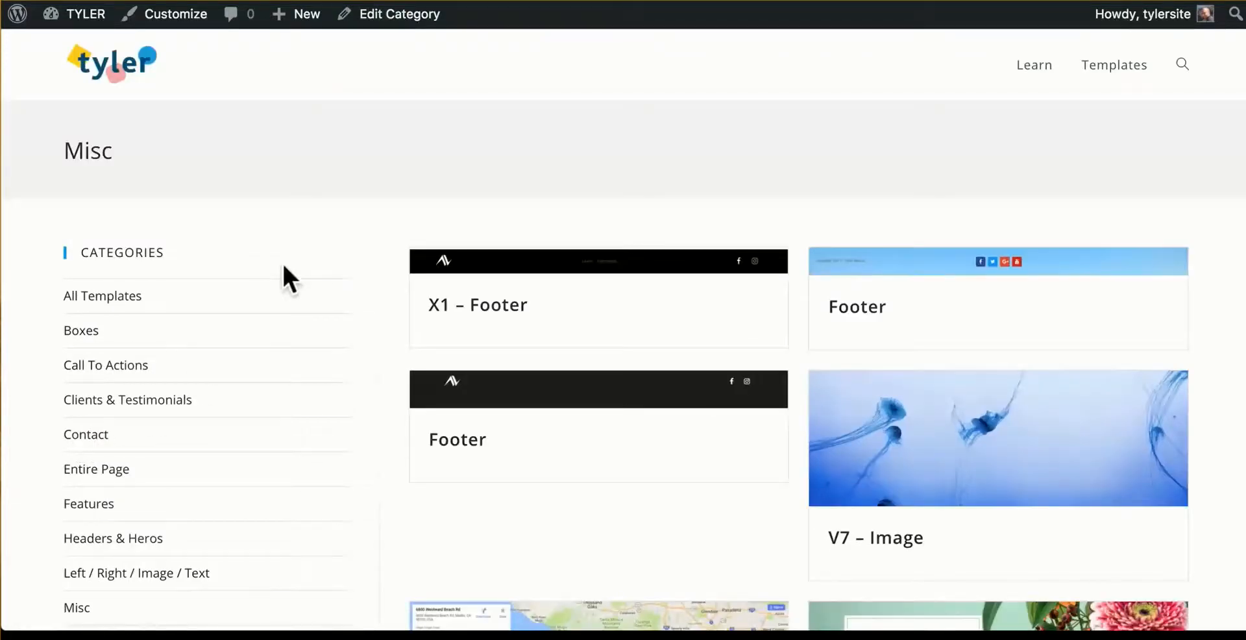
{"action": "left_click", "coordinate": [574, 266]}
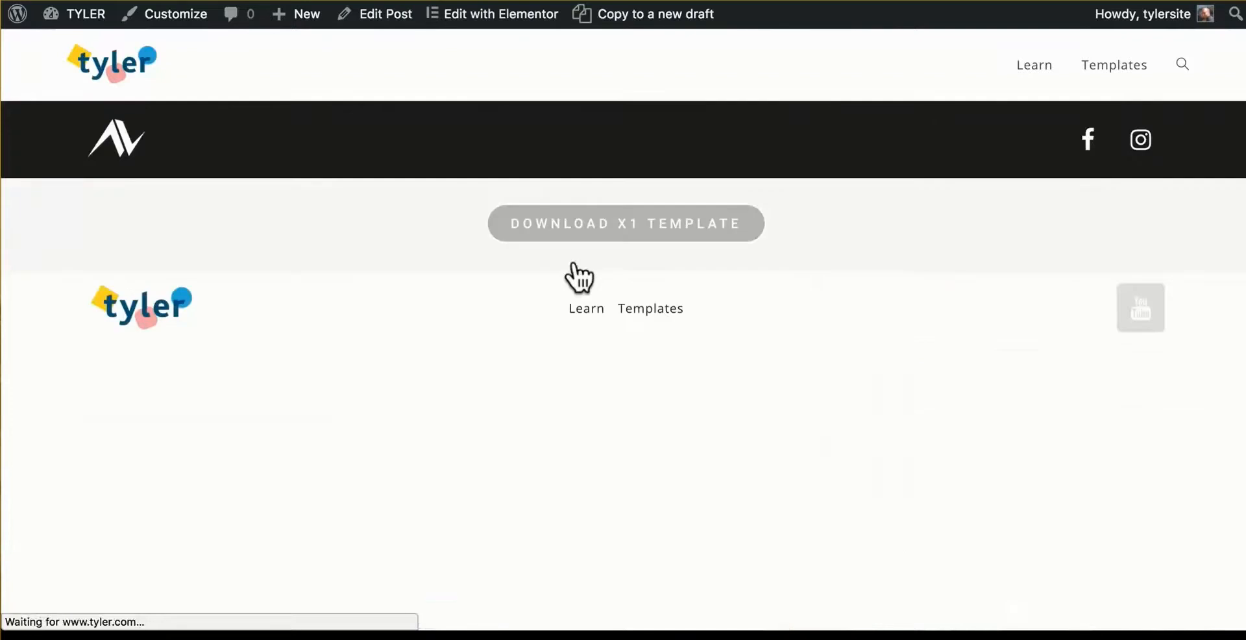
Download the X1 template and save it as x1.json in the Desktop's Templates folder
{"action": "left_click", "coordinate": [633, 237]}
{"action": "left_click", "coordinate": [520, 208]}
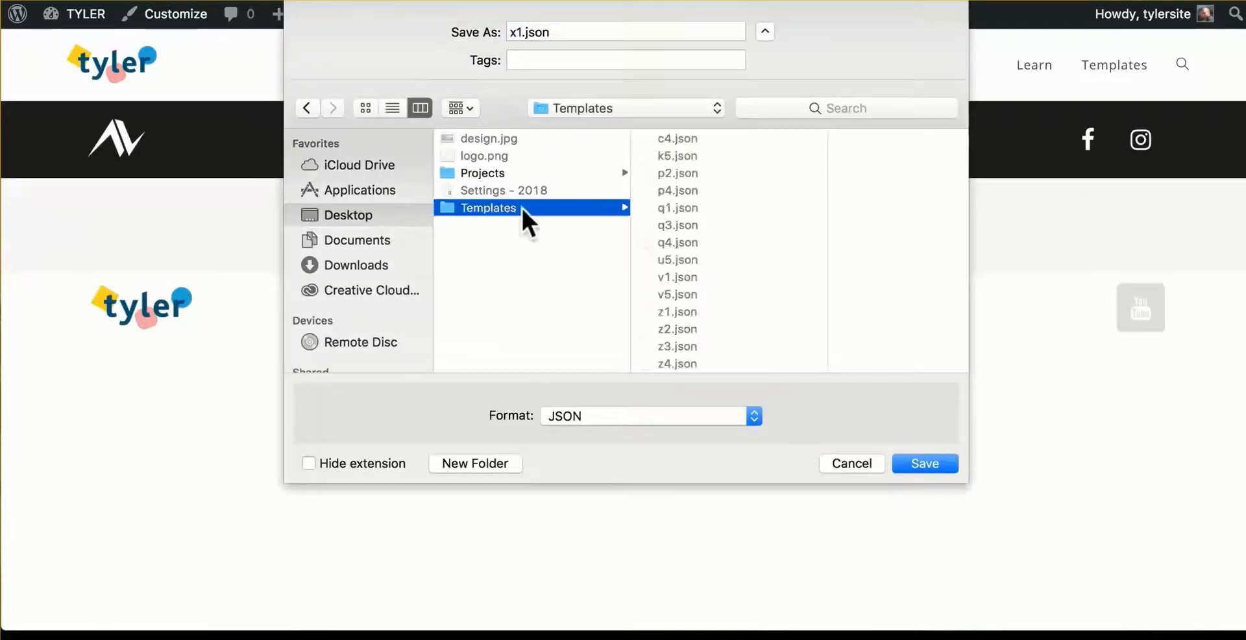
{"action": "left_click", "coordinate": [915, 464]}
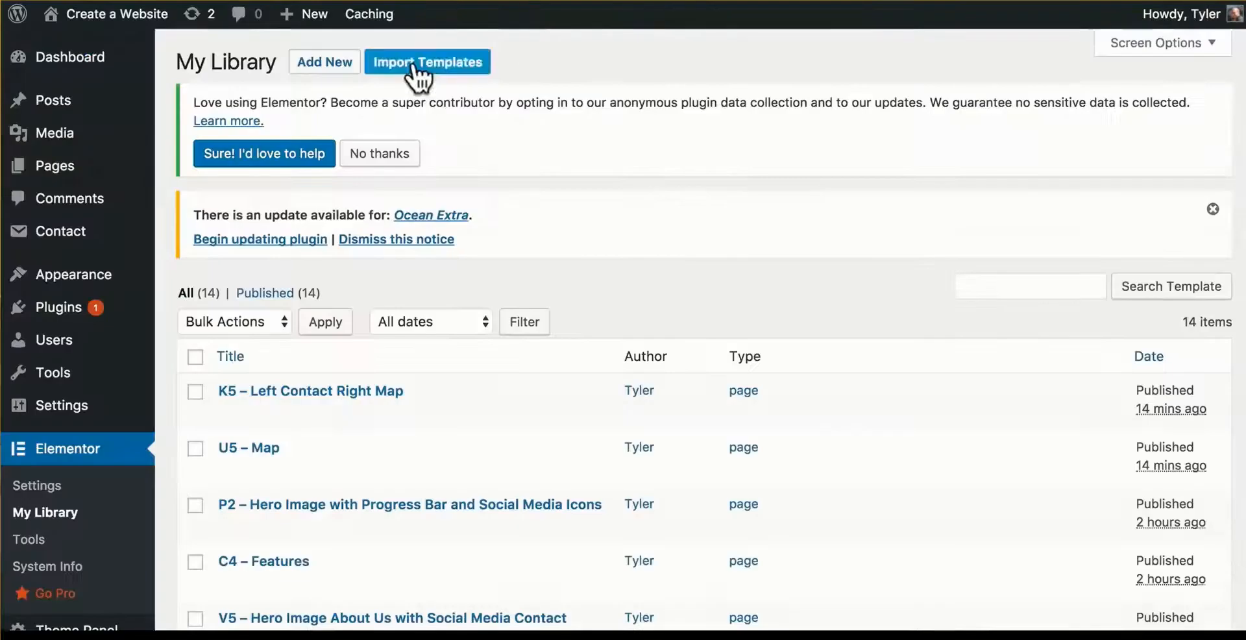
Import x1.json from the Templates folder into the site's Elementor library
{"action": "left_click", "coordinate": [422, 58]}
{"action": "left_click", "coordinate": [550, 236]}
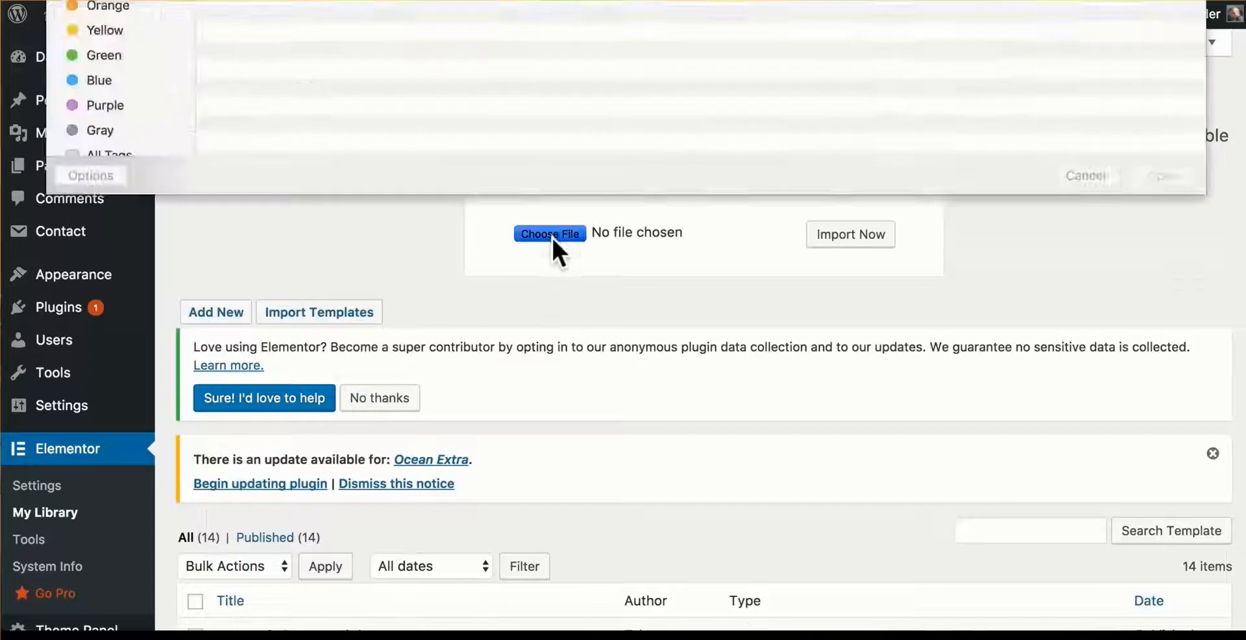
{"action": "double_click", "coordinate": [287, 68]}
{"action": "left_click", "coordinate": [262, 68]}
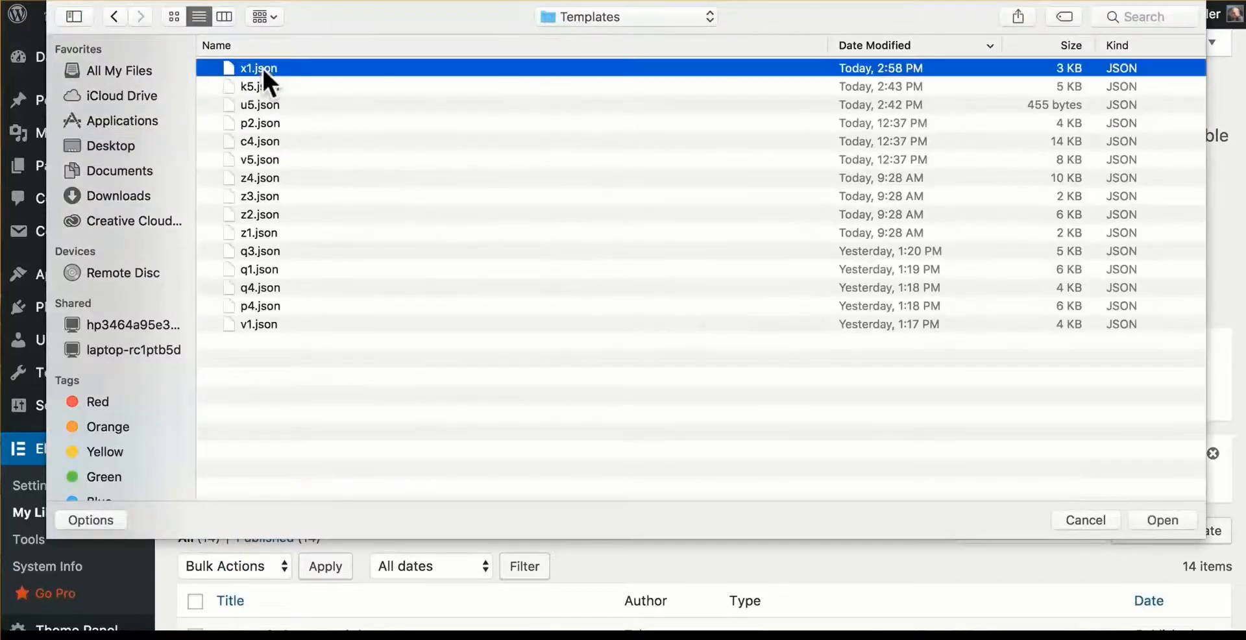
{"action": "left_click", "coordinate": [1156, 520]}
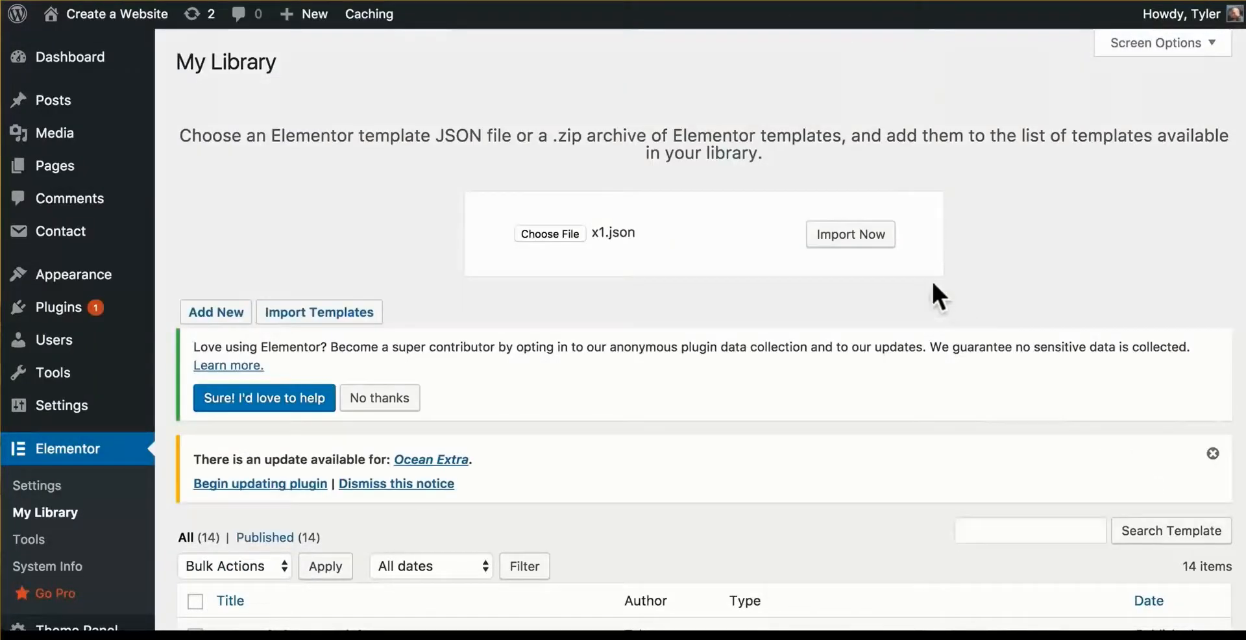
{"action": "left_click", "coordinate": [871, 258]}
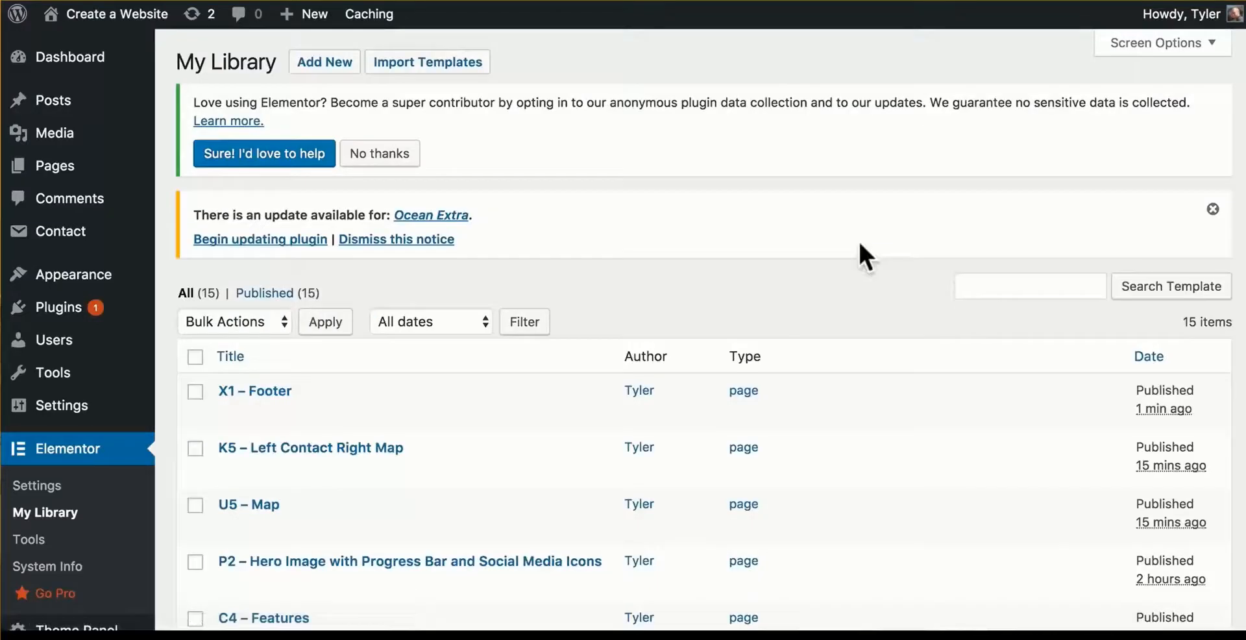
Open the Theme Panel's My Library and start a new template
{"action": "scroll", "coordinate": [208, 353], "scroll_direction": "down", "scroll_amount": 3}
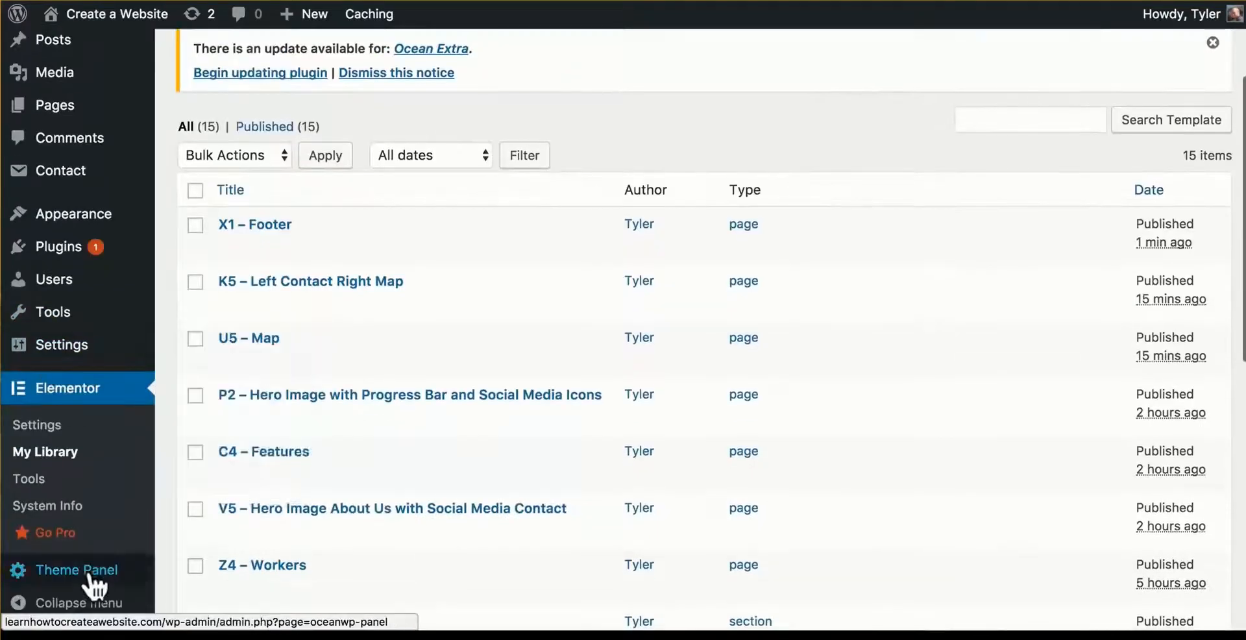
{"action": "mouse_move", "coordinate": [101, 588]}
{"action": "left_click", "coordinate": [224, 464]}
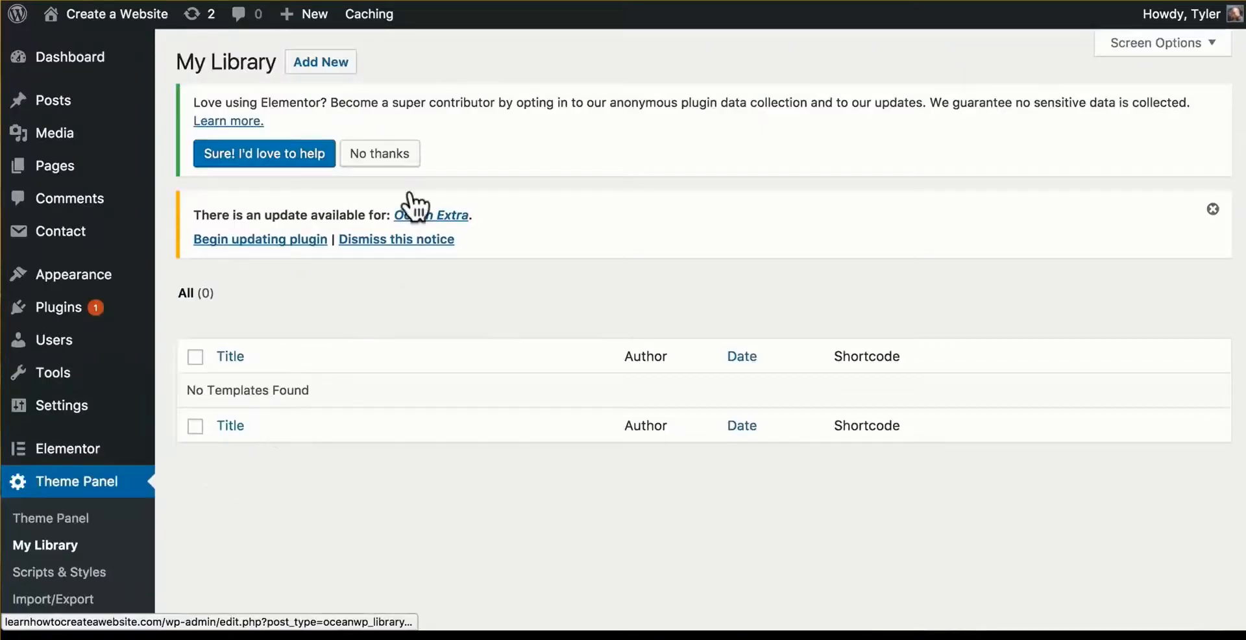
{"action": "left_click", "coordinate": [323, 66]}
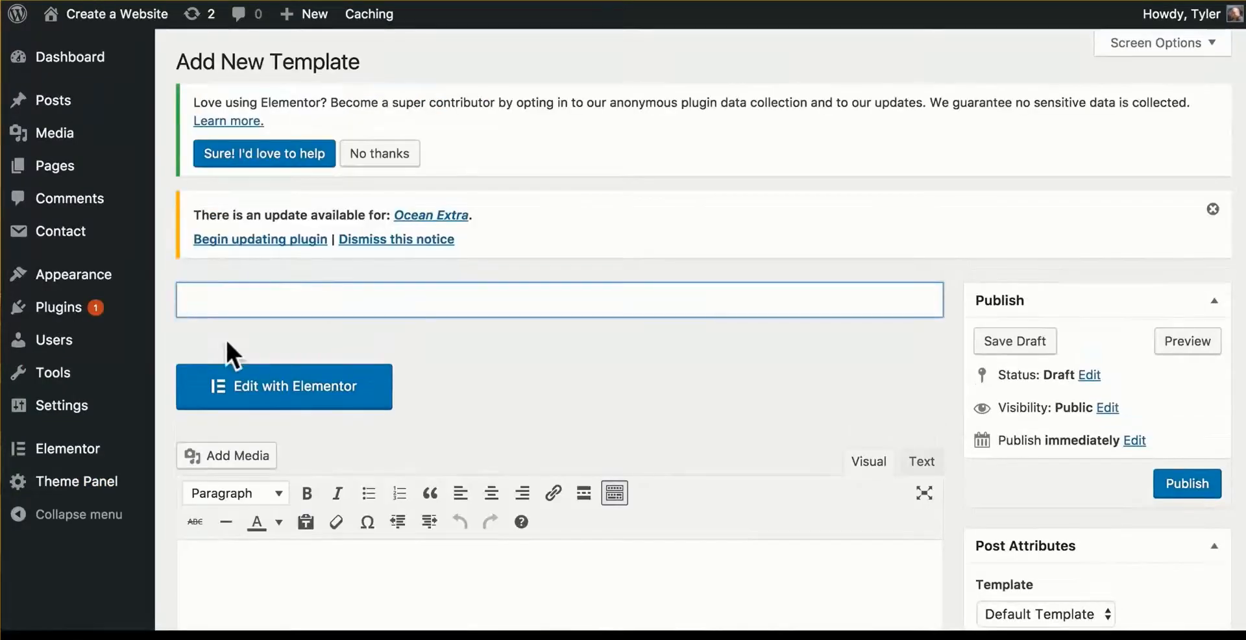
Title the new template Footer and set its content layout to 100% Full Width
{"action": "type", "text": "Footer"}
{"action": "scroll", "coordinate": [636, 341], "scroll_direction": "down", "scroll_amount": 2}
{"action": "scroll", "coordinate": [636, 341], "scroll_direction": "down", "scroll_amount": 10}
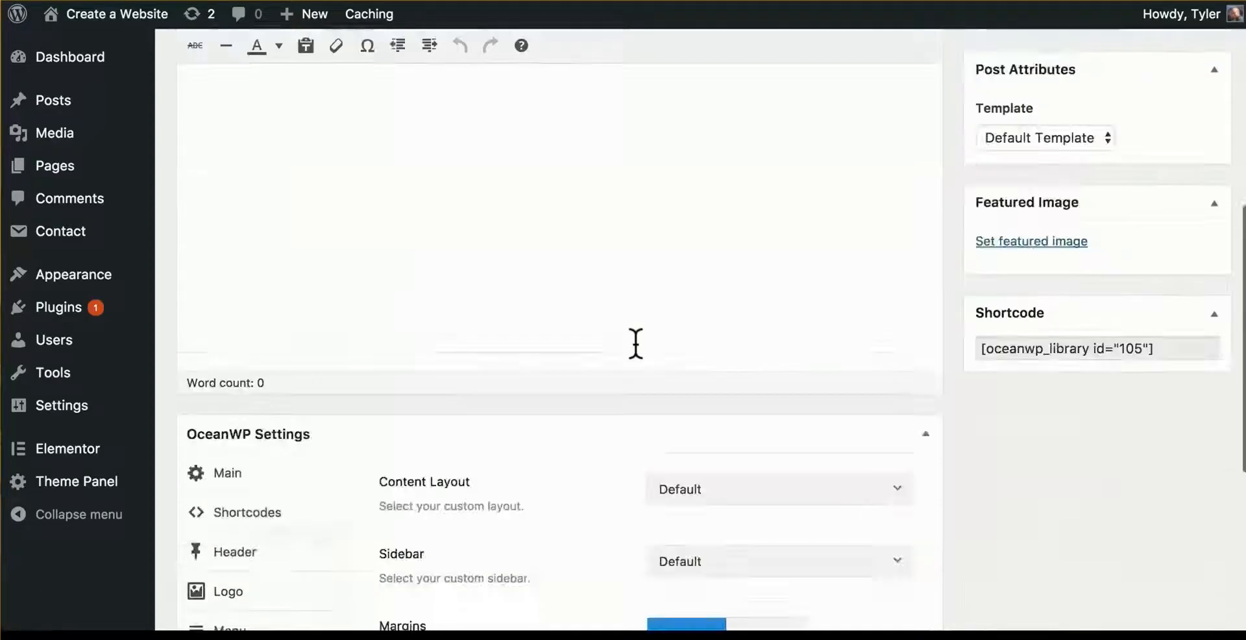
{"action": "left_click", "coordinate": [681, 316]}
{"action": "left_click", "coordinate": [685, 493]}
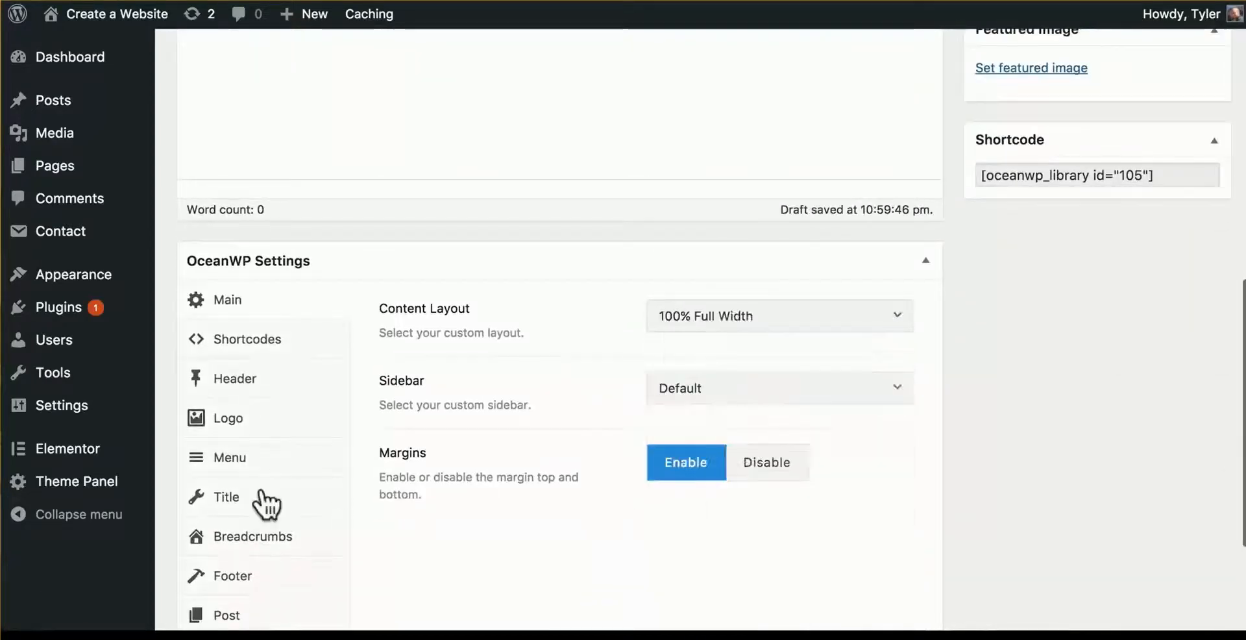
Change the Footer template's page title display setting and publish the template
{"action": "left_click", "coordinate": [260, 498]}
{"action": "left_click", "coordinate": [845, 324]}
{"action": "scroll", "coordinate": [636, 290], "scroll_direction": "up", "scroll_amount": 5}
{"action": "scroll", "coordinate": [637, 290], "scroll_direction": "up", "scroll_amount": 3}
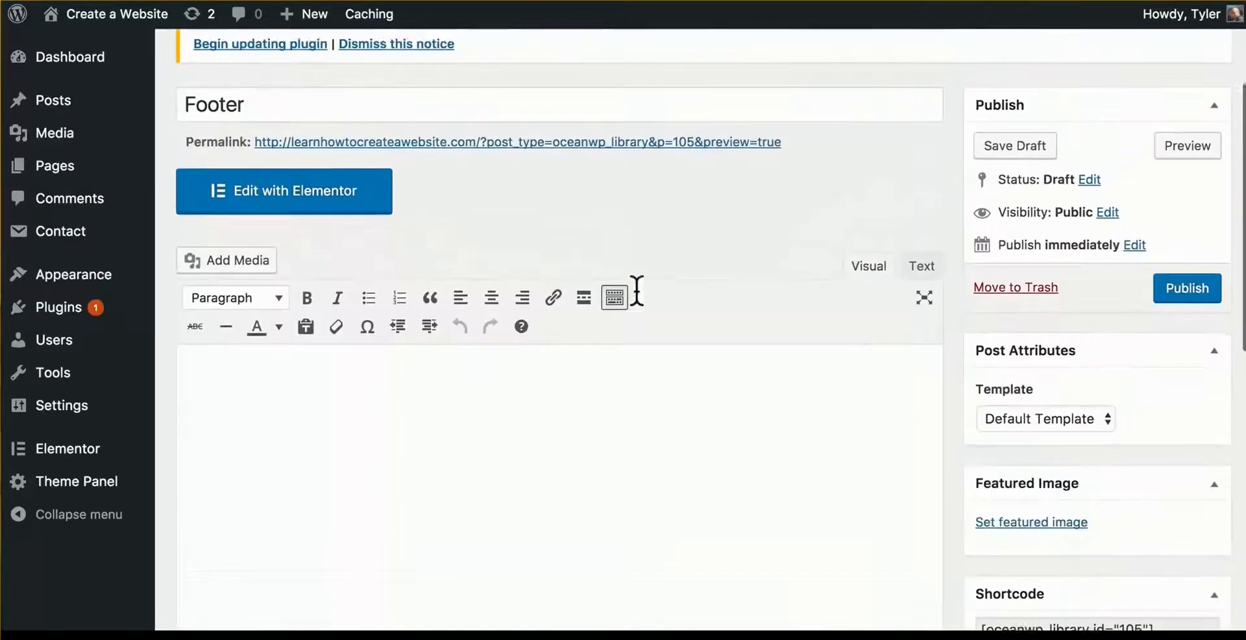
{"action": "scroll", "coordinate": [636, 293], "scroll_direction": "down", "scroll_amount": 1}
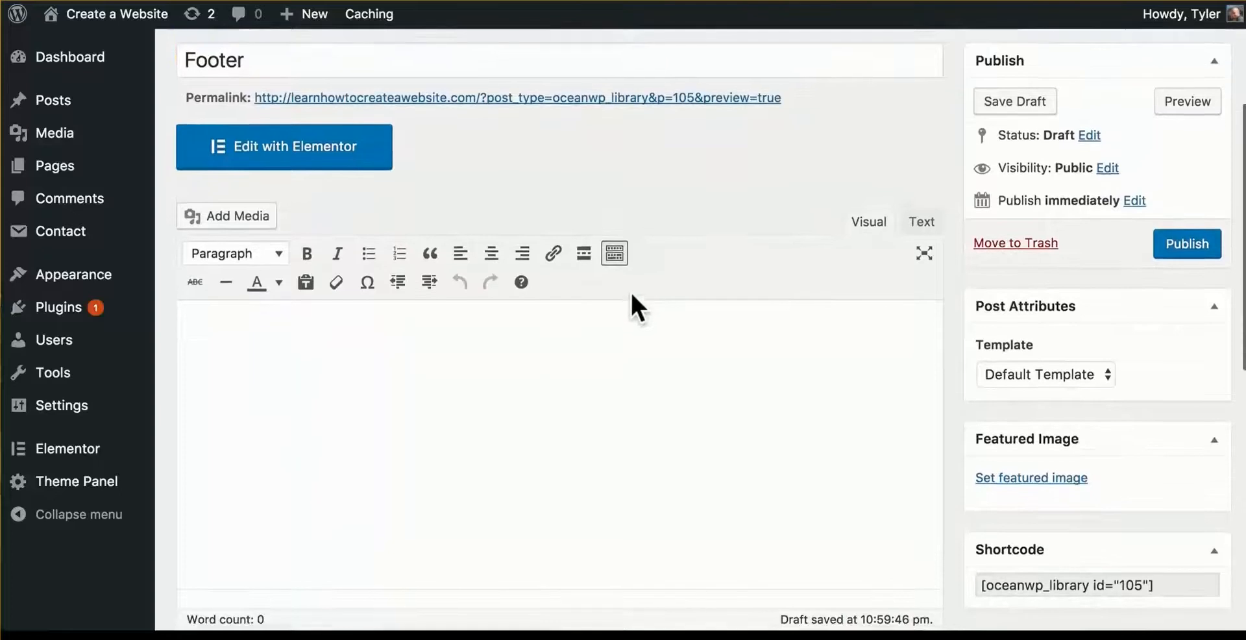
{"action": "scroll", "coordinate": [631, 291], "scroll_direction": "up", "scroll_amount": 4}
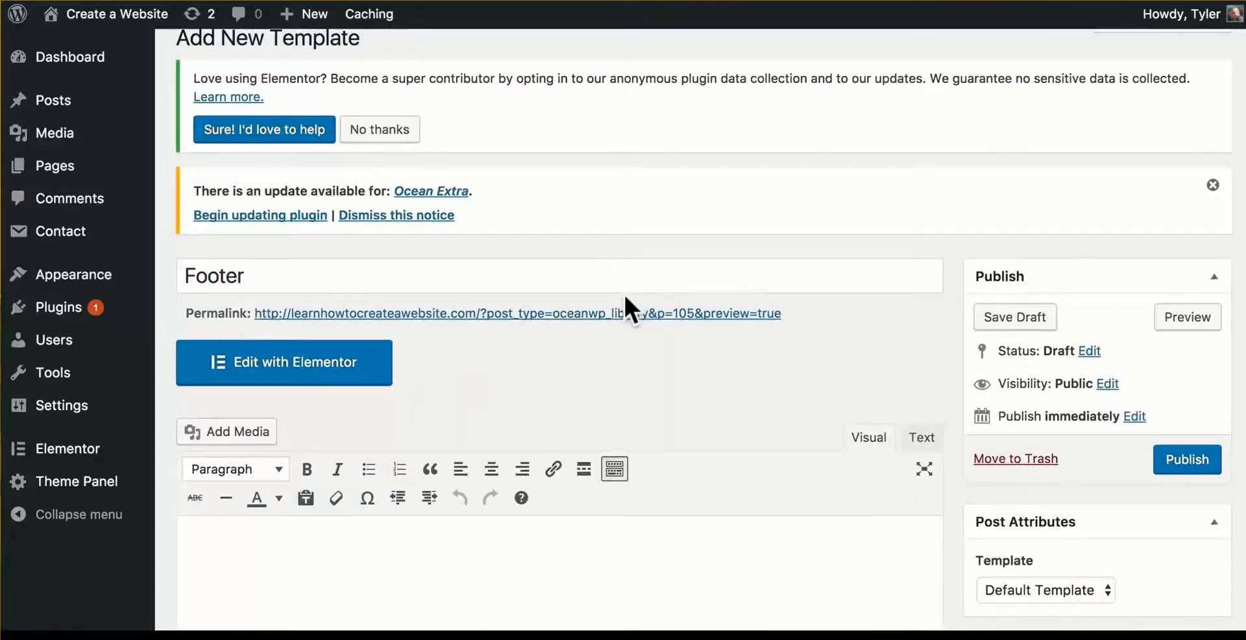
{"action": "left_click", "coordinate": [1176, 466]}
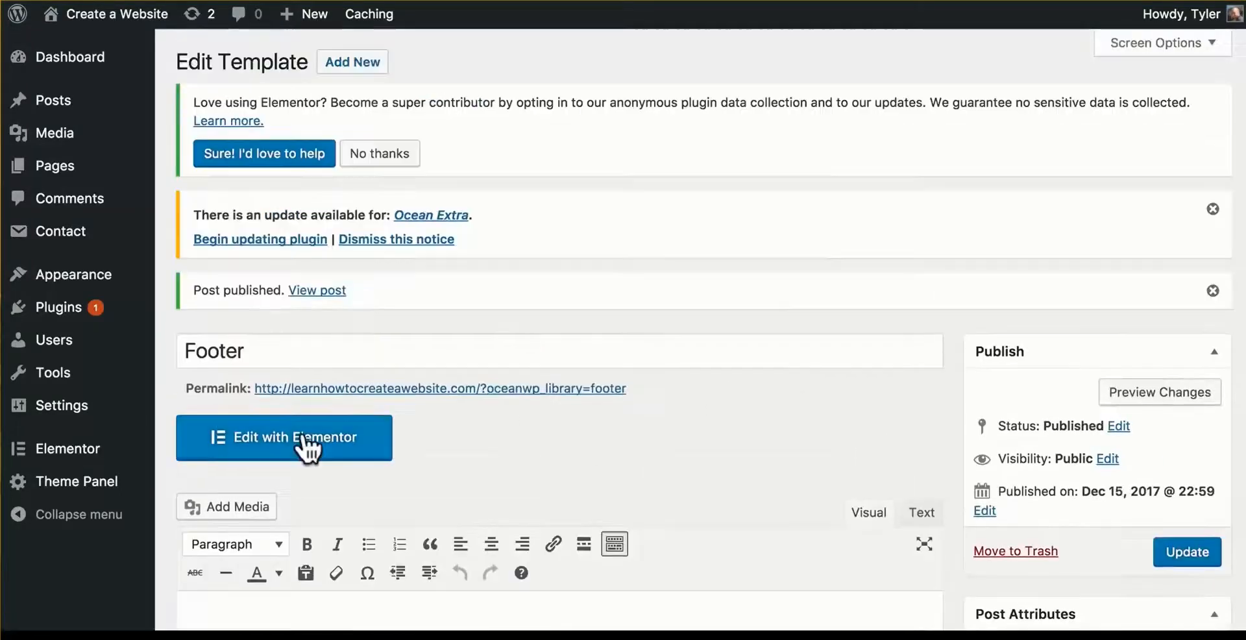
Open the Footer template in Elementor and insert the saved X1 – Footer template
{"action": "left_click", "coordinate": [304, 439]}
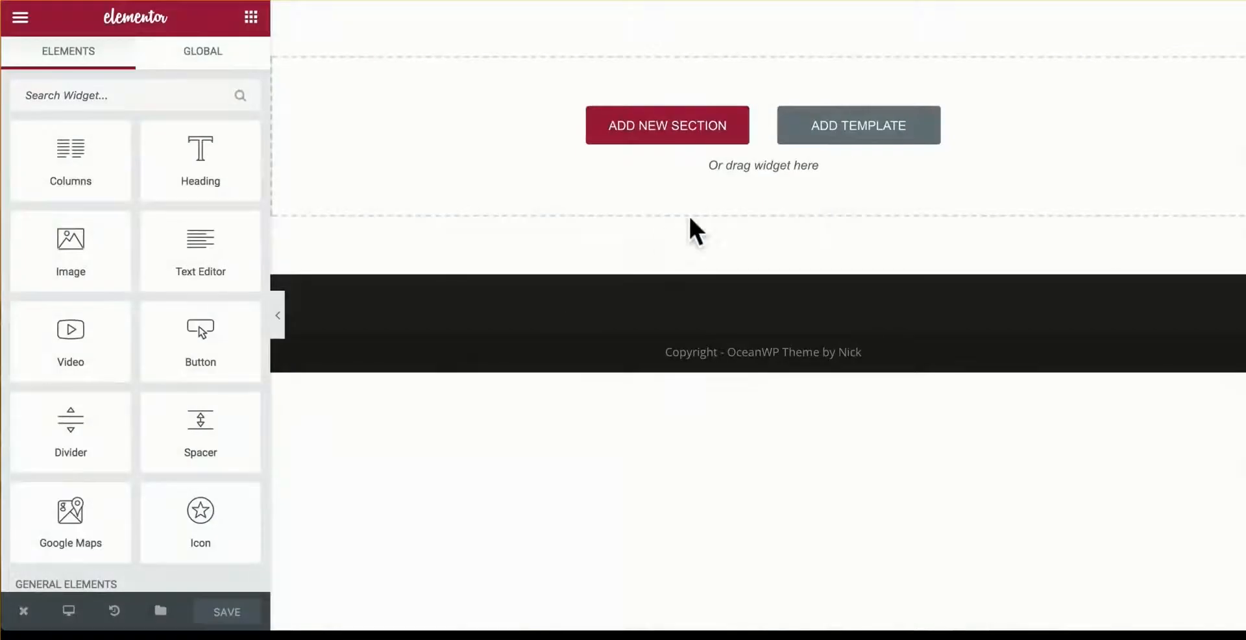
{"action": "left_click", "coordinate": [847, 128]}
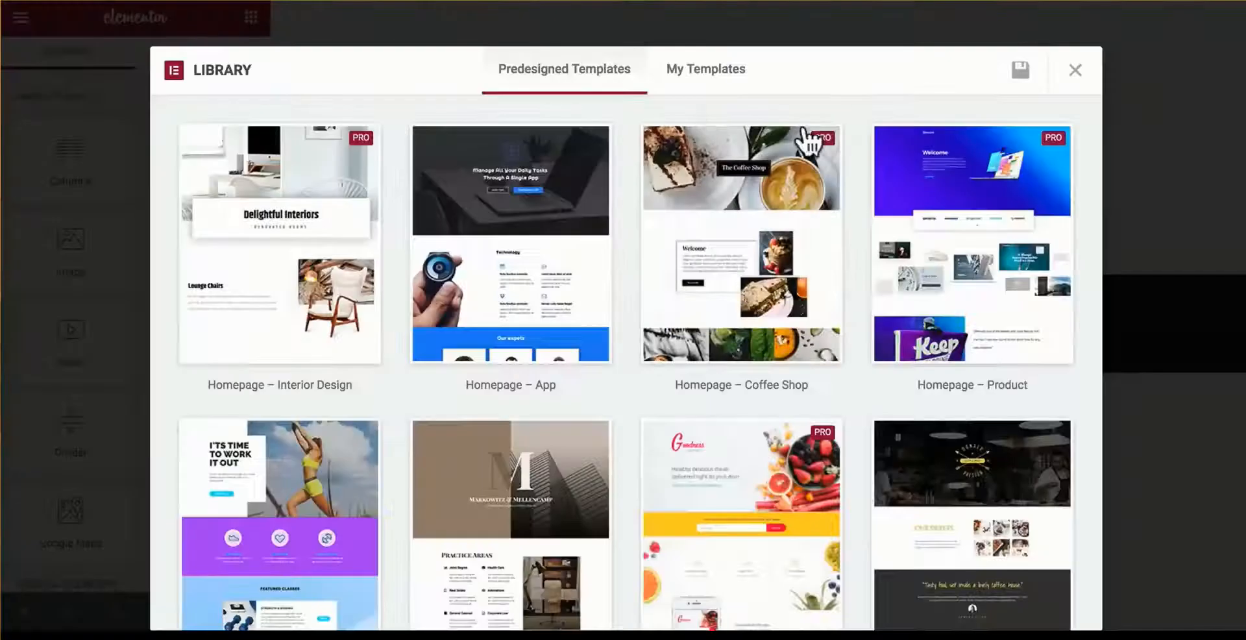
{"action": "left_click", "coordinate": [707, 70]}
{"action": "scroll", "coordinate": [606, 223], "scroll_direction": "down", "scroll_amount": 3}
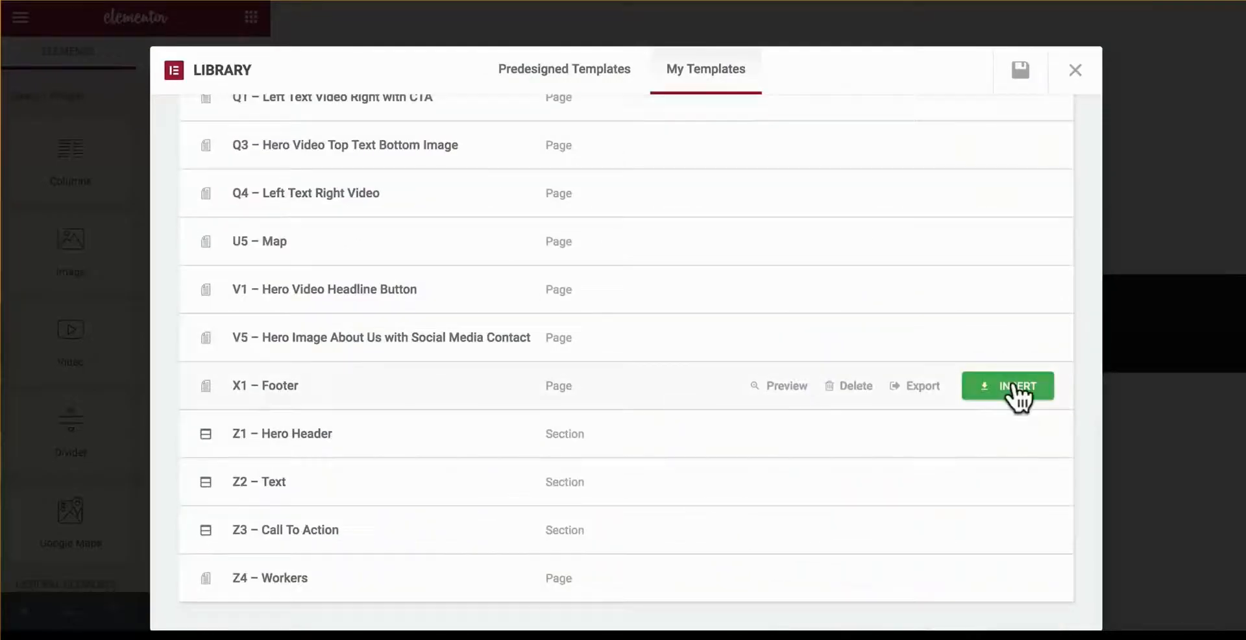
{"action": "left_click", "coordinate": [1014, 386]}
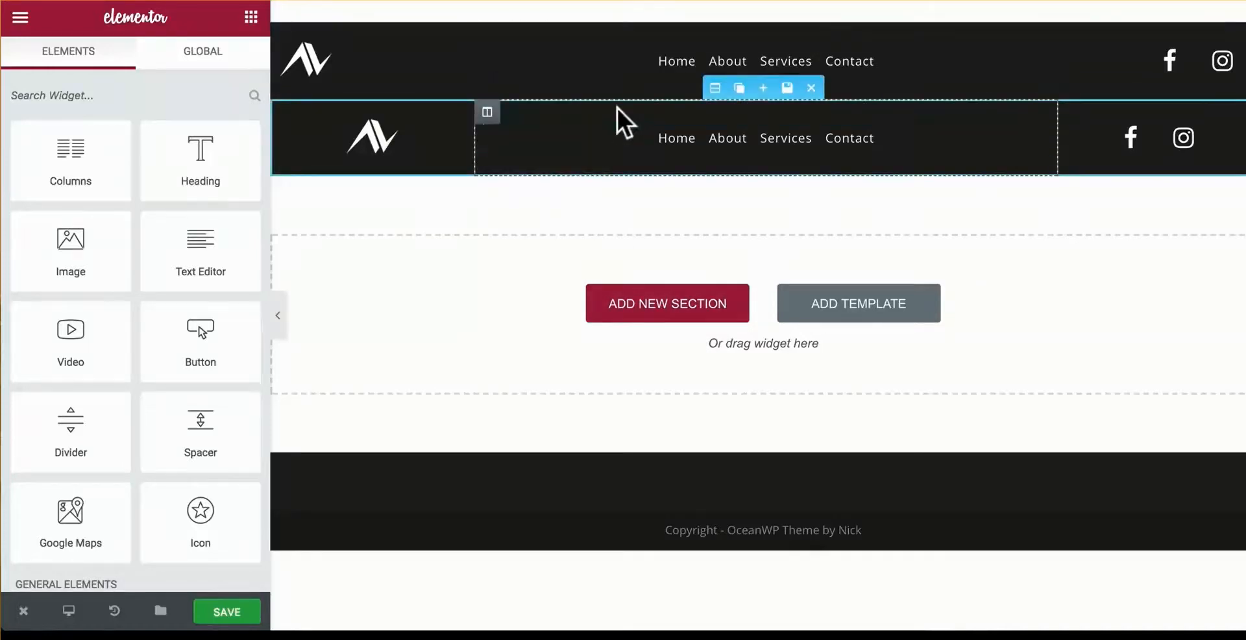
Select Main as the menu for the upper footer row's custom menu
{"action": "left_click", "coordinate": [730, 68]}
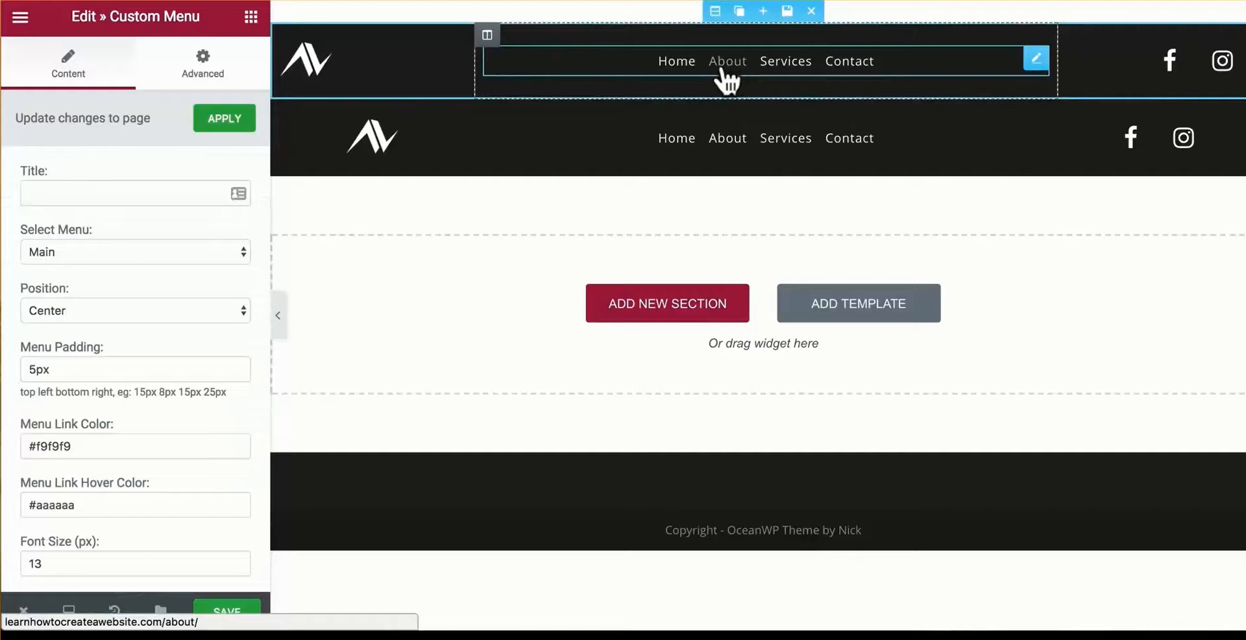
{"action": "left_click", "coordinate": [223, 251]}
{"action": "left_click", "coordinate": [209, 251]}
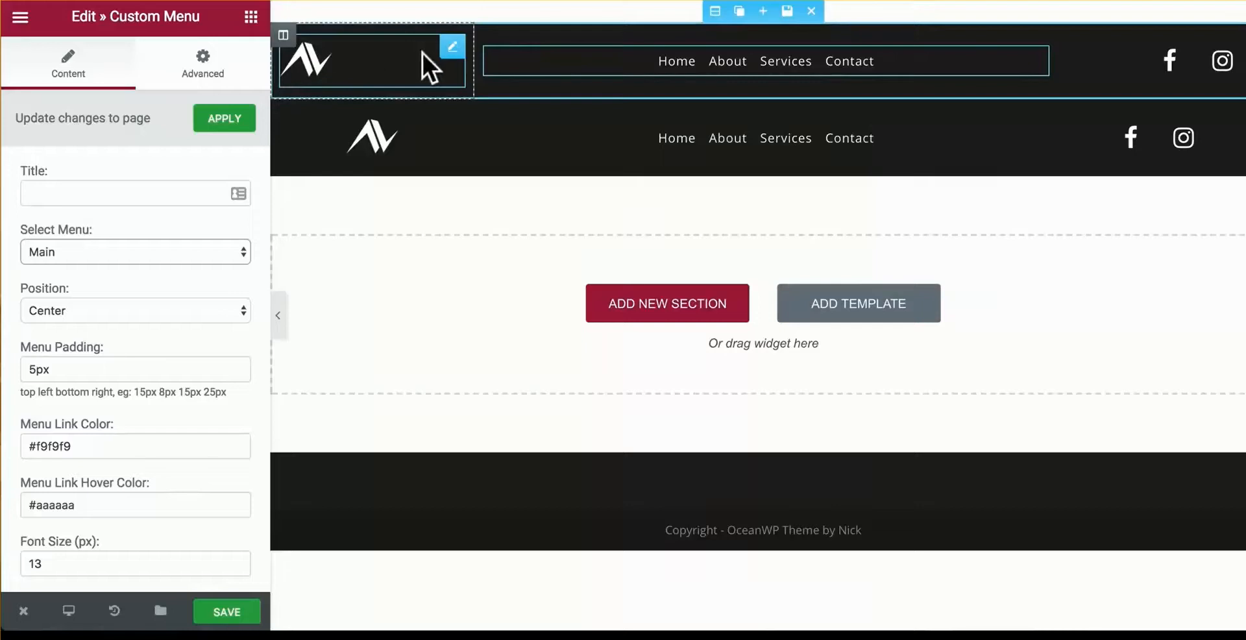
Replace the upper footer row's logo with the triangle image logo.png from the media library
{"action": "left_click", "coordinate": [365, 55]}
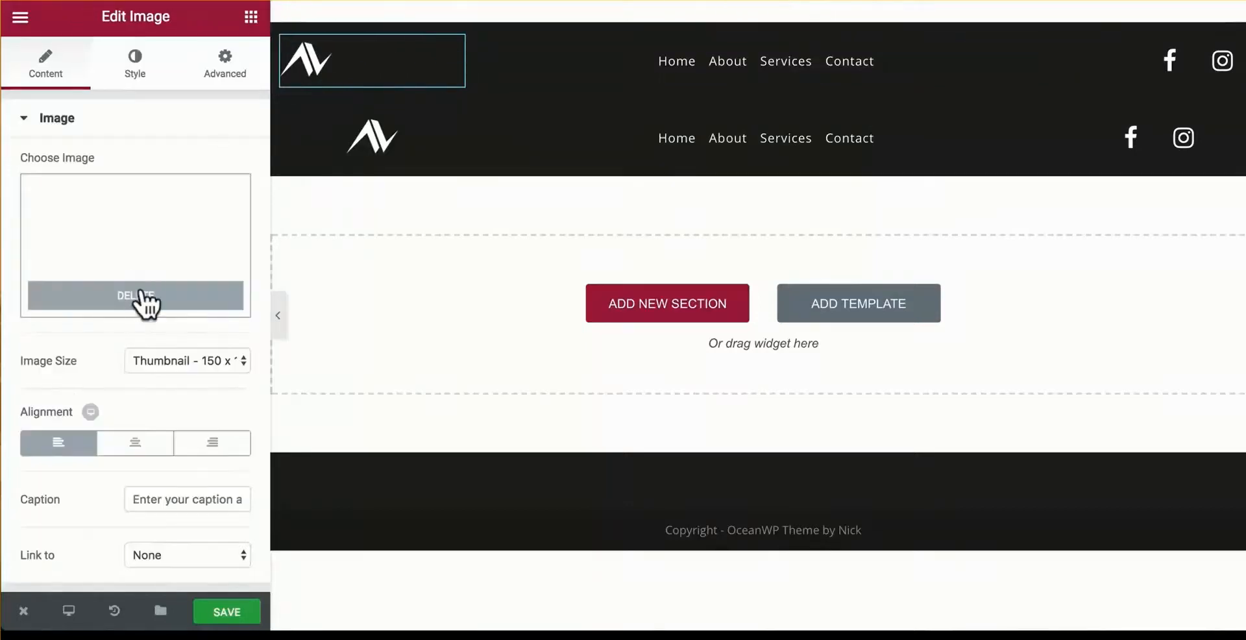
{"action": "left_click", "coordinate": [150, 244]}
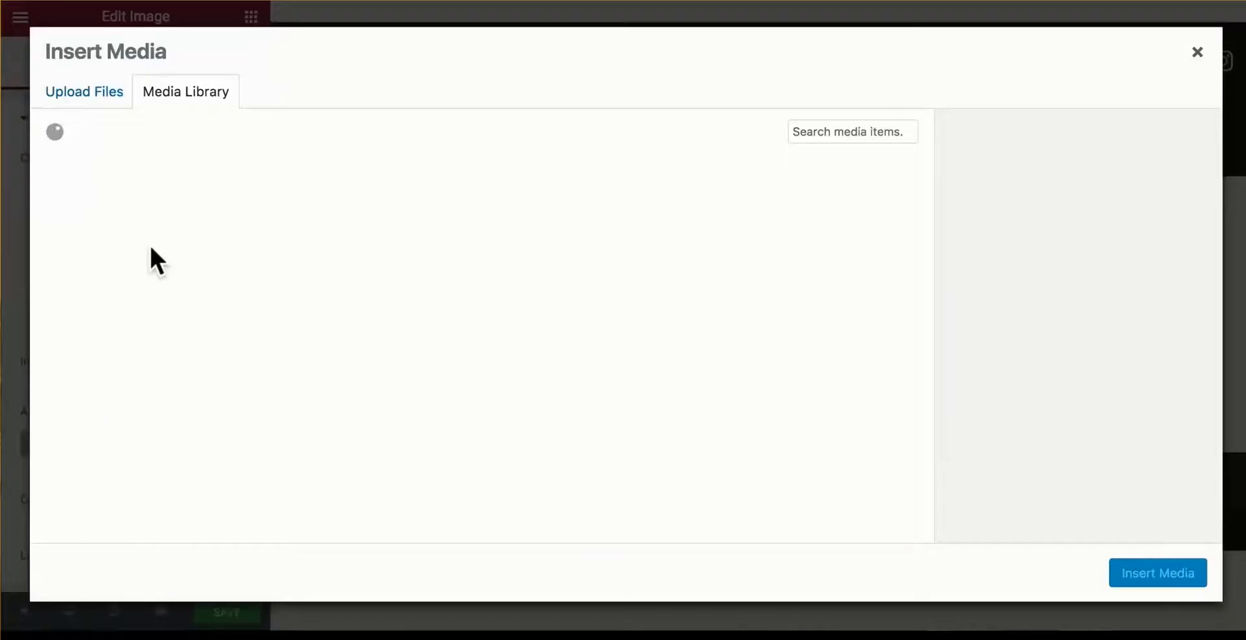
{"action": "left_click", "coordinate": [257, 231]}
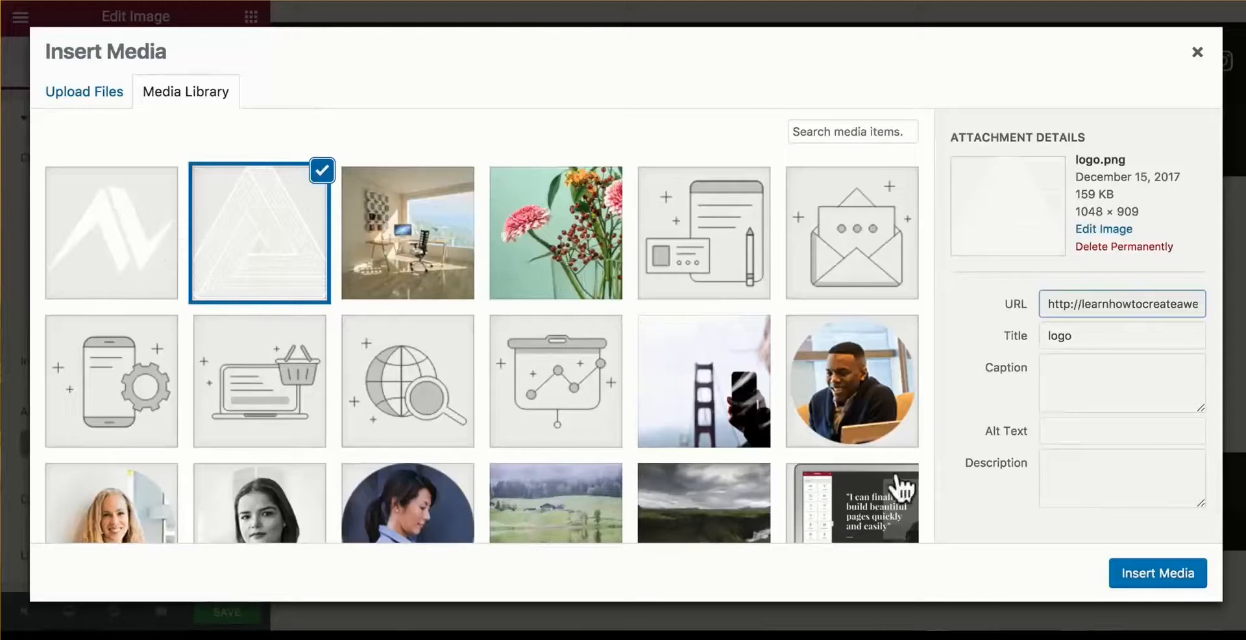
{"action": "left_click", "coordinate": [1161, 574]}
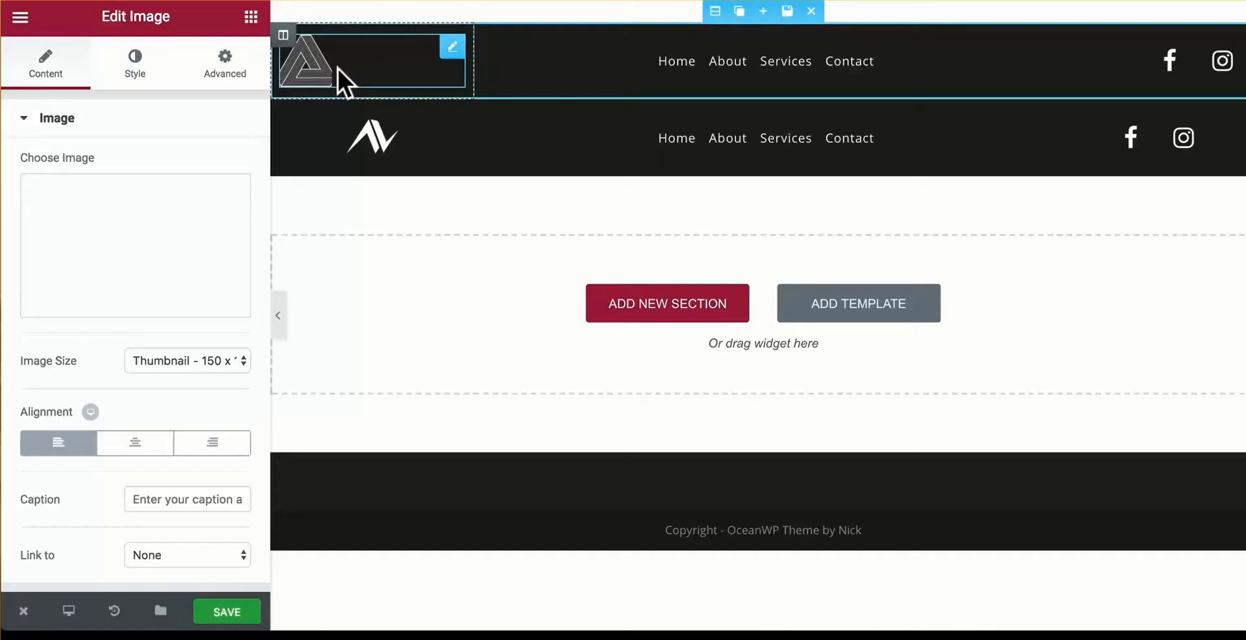
Use the Full image size for the upper row's triangle logo and scale it to 23%
{"action": "left_click", "coordinate": [228, 356]}
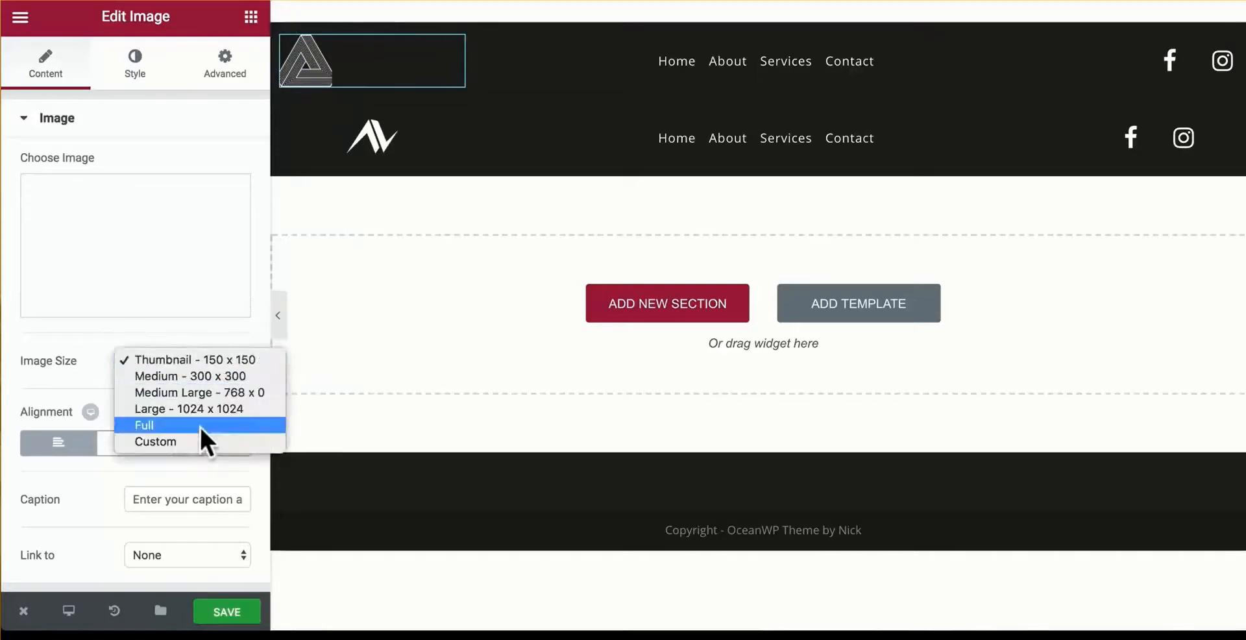
{"action": "left_click", "coordinate": [200, 425]}
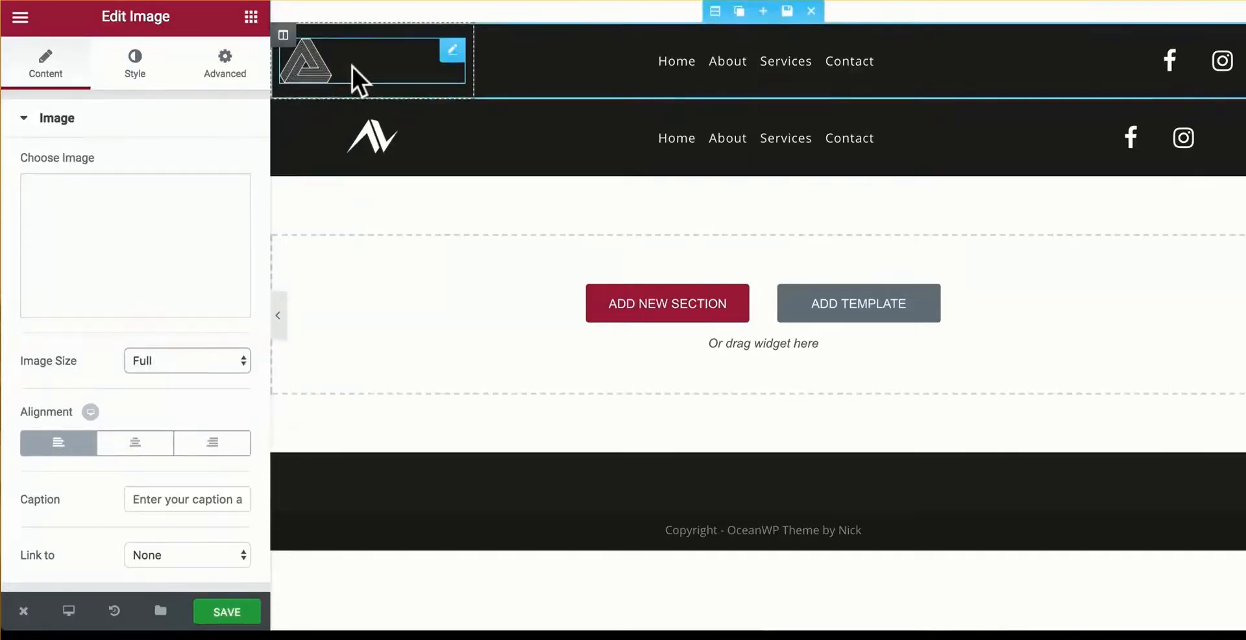
{"action": "left_click", "coordinate": [134, 65]}
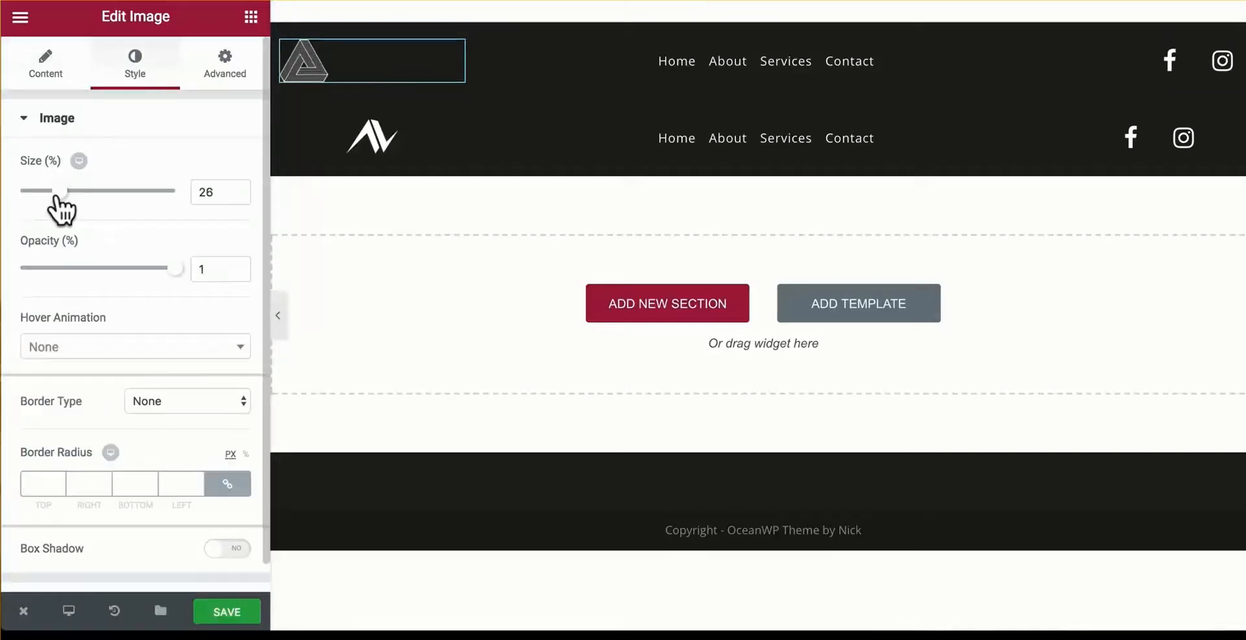
{"action": "left_click_drag", "start_coordinate": [60, 192], "coordinate": [54, 198]}
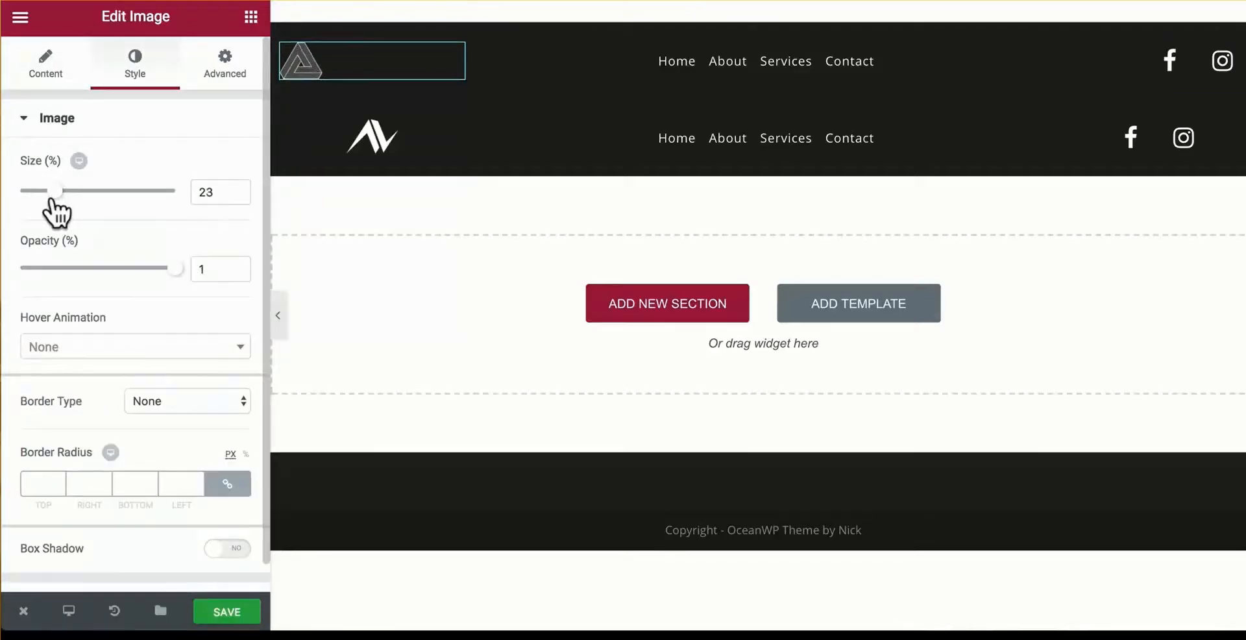
Replace the lower footer row's logo with a copy of the triangle logo, center-aligned and scaled to 29%
{"action": "left_click", "coordinate": [428, 53]}
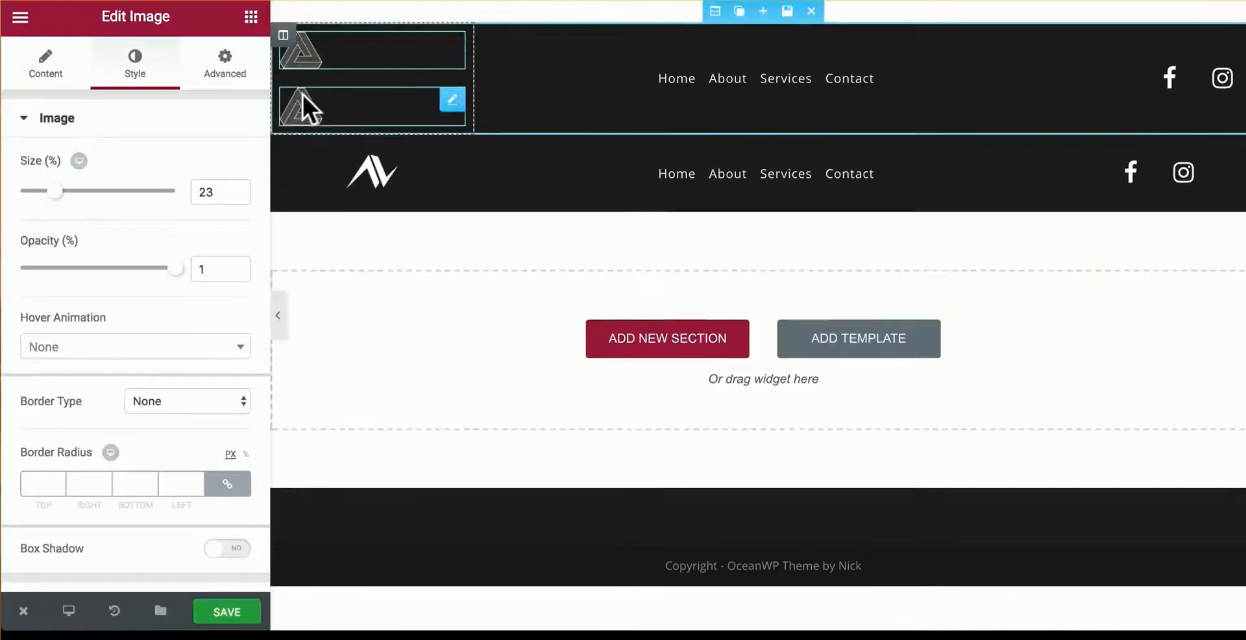
{"action": "left_click_drag", "start_coordinate": [308, 107], "coordinate": [390, 153]}
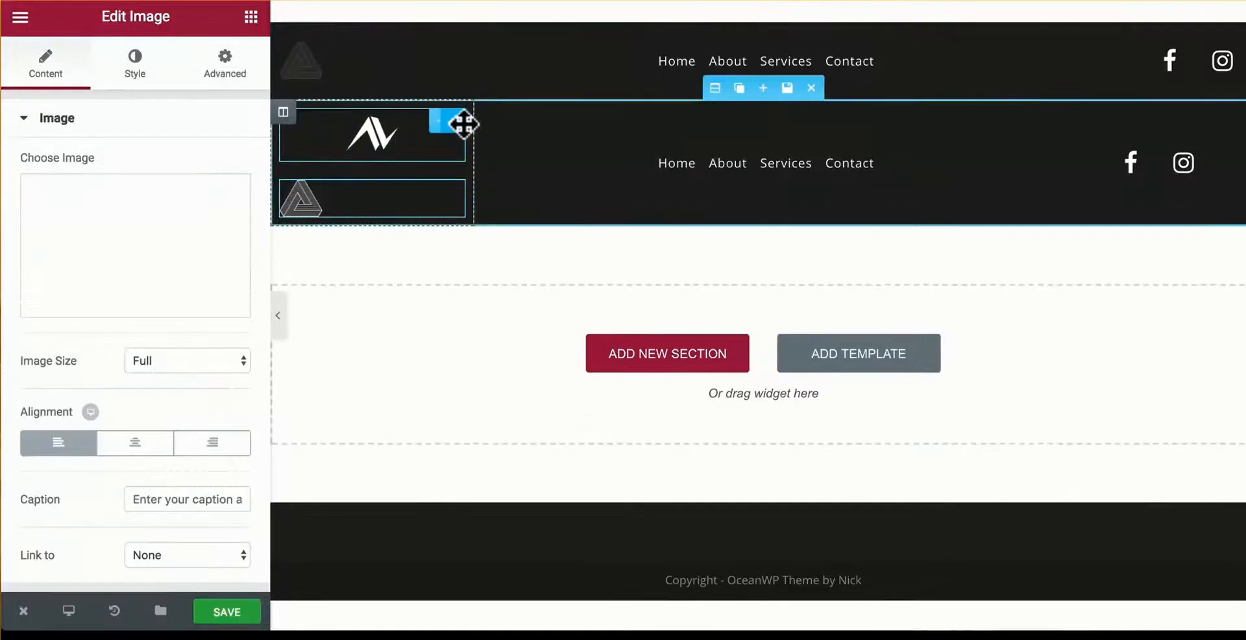
{"action": "left_click", "coordinate": [406, 120]}
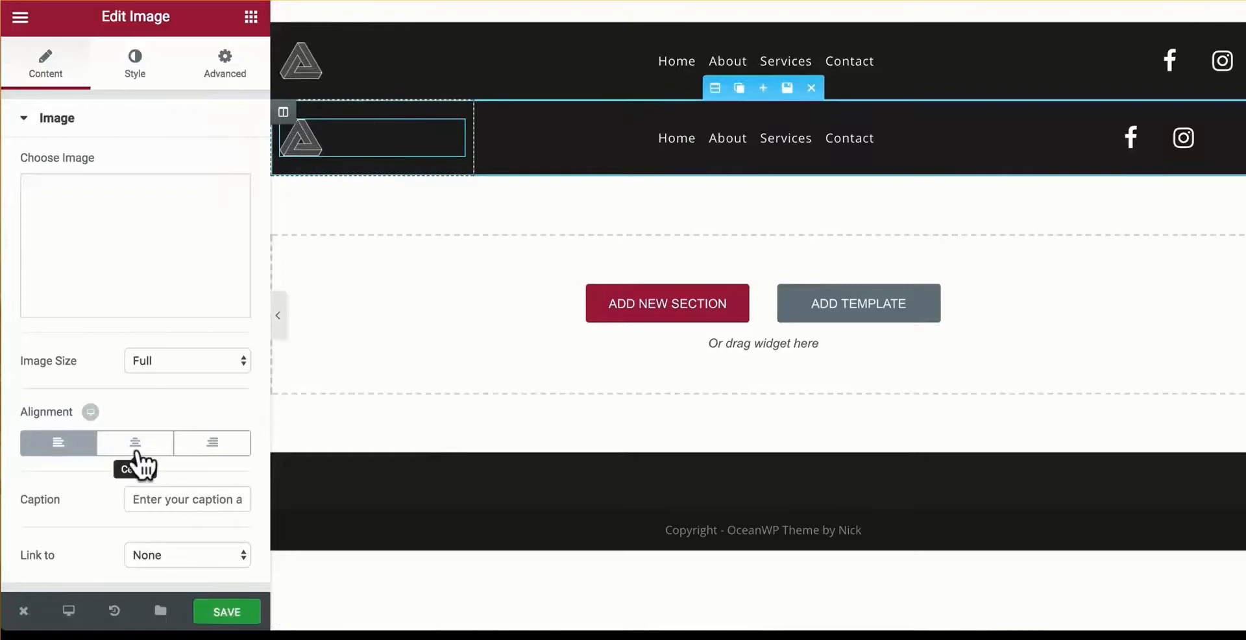
{"action": "left_click", "coordinate": [136, 446]}
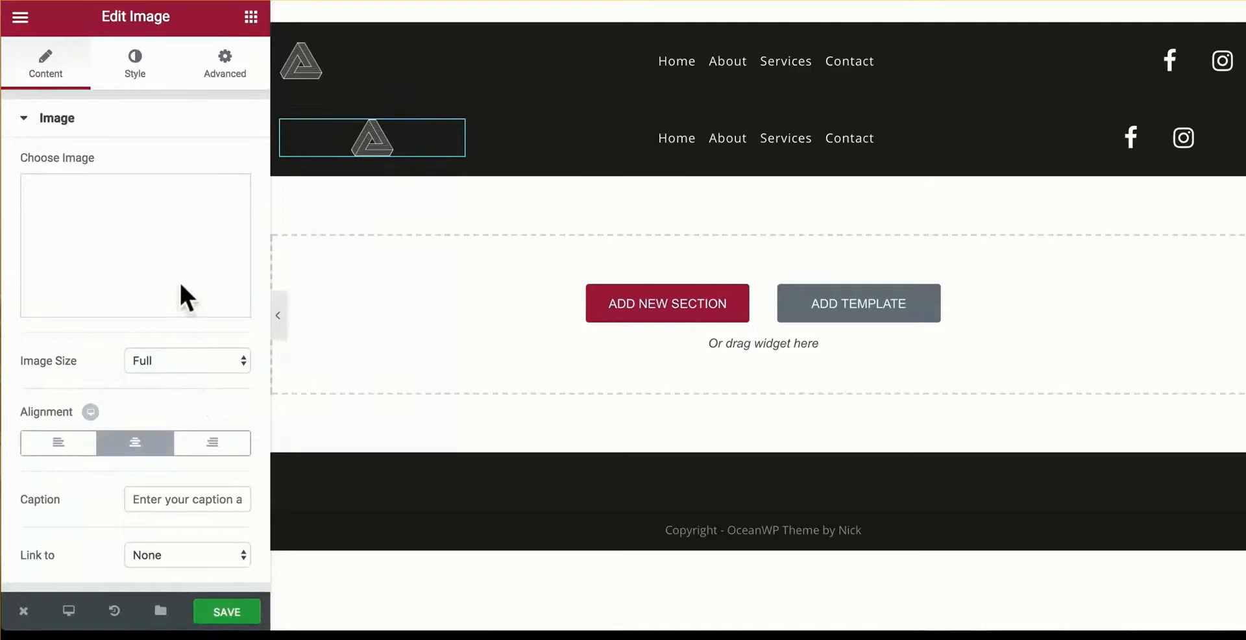
{"action": "left_click", "coordinate": [134, 71]}
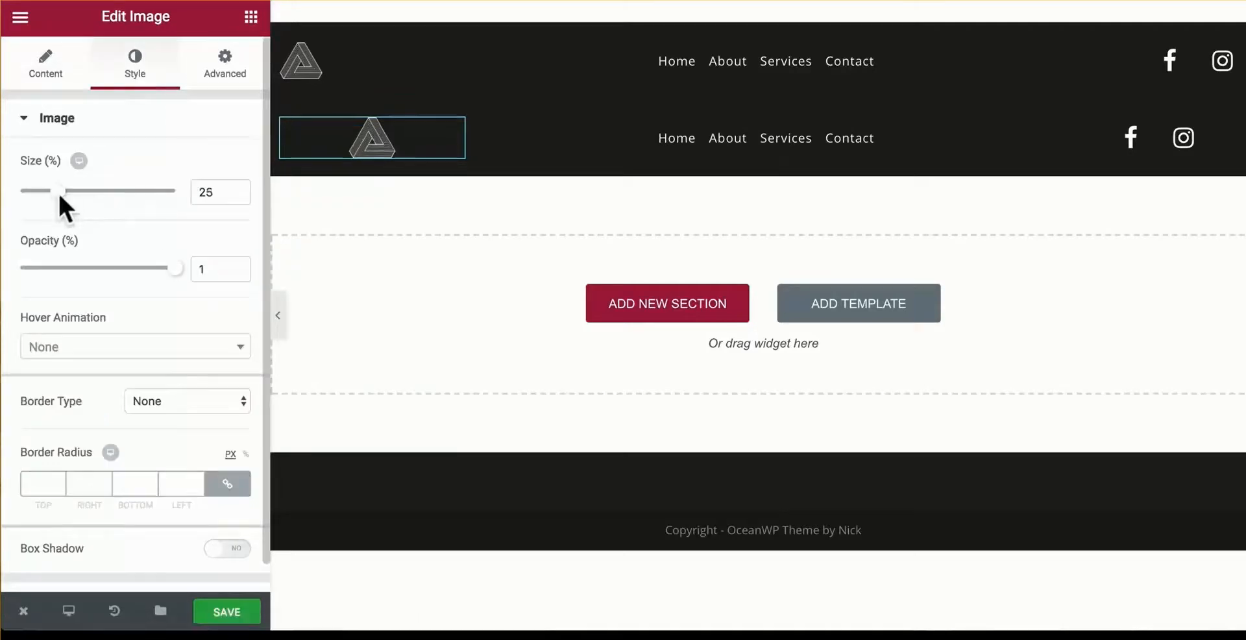
{"action": "left_click_drag", "start_coordinate": [60, 192], "coordinate": [69, 192]}
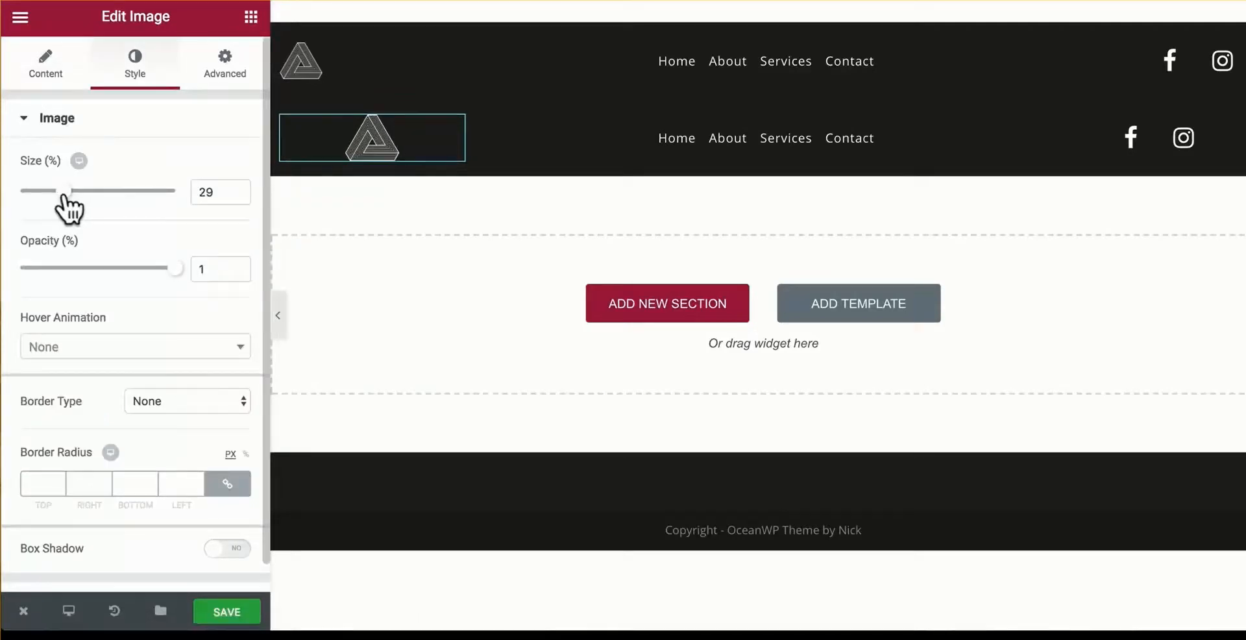
Change the Instagram icon in the upper footer row's social icons to youtube
{"action": "left_click", "coordinate": [1170, 67]}
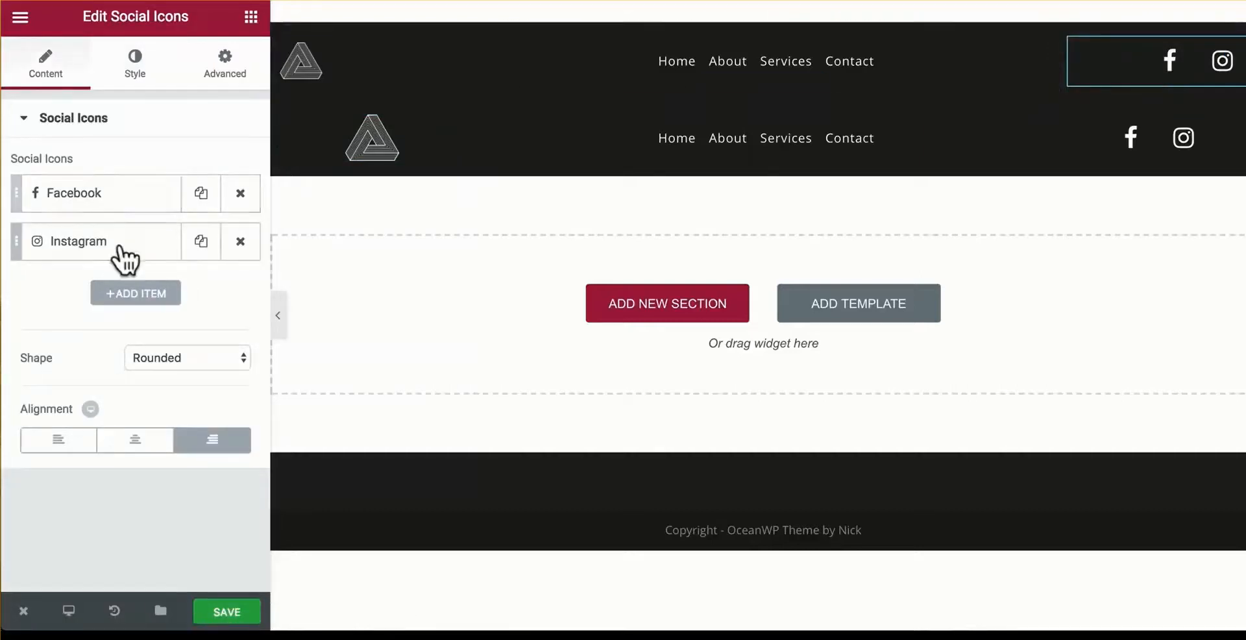
{"action": "left_click", "coordinate": [62, 250]}
{"action": "left_click", "coordinate": [124, 311]}
{"action": "type", "text": "You"}
{"action": "key", "text": "Return"}
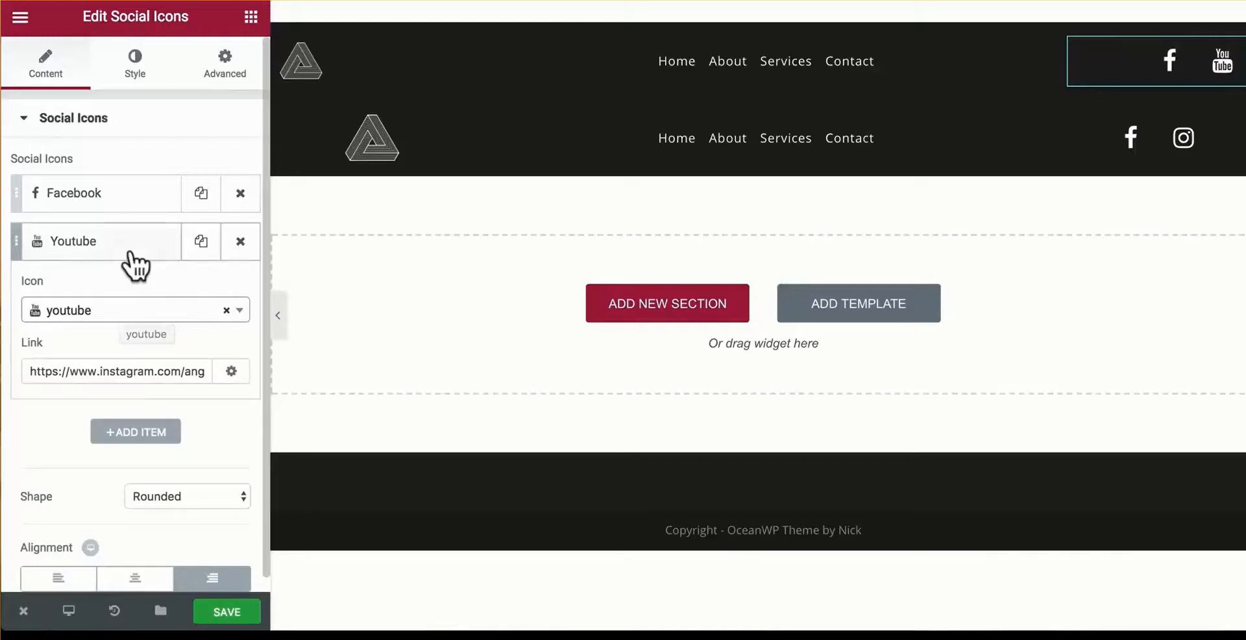
{"action": "left_click_drag", "start_coordinate": [101, 371], "coordinate": [270, 375]}
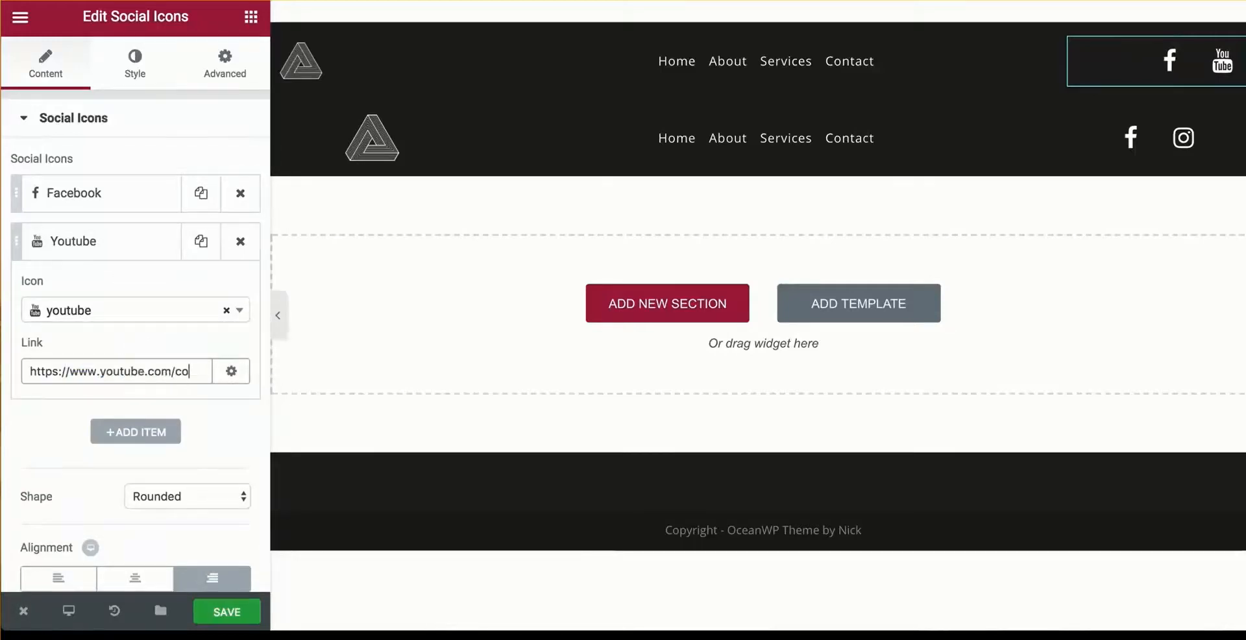
{"action": "left_click", "coordinate": [107, 194]}
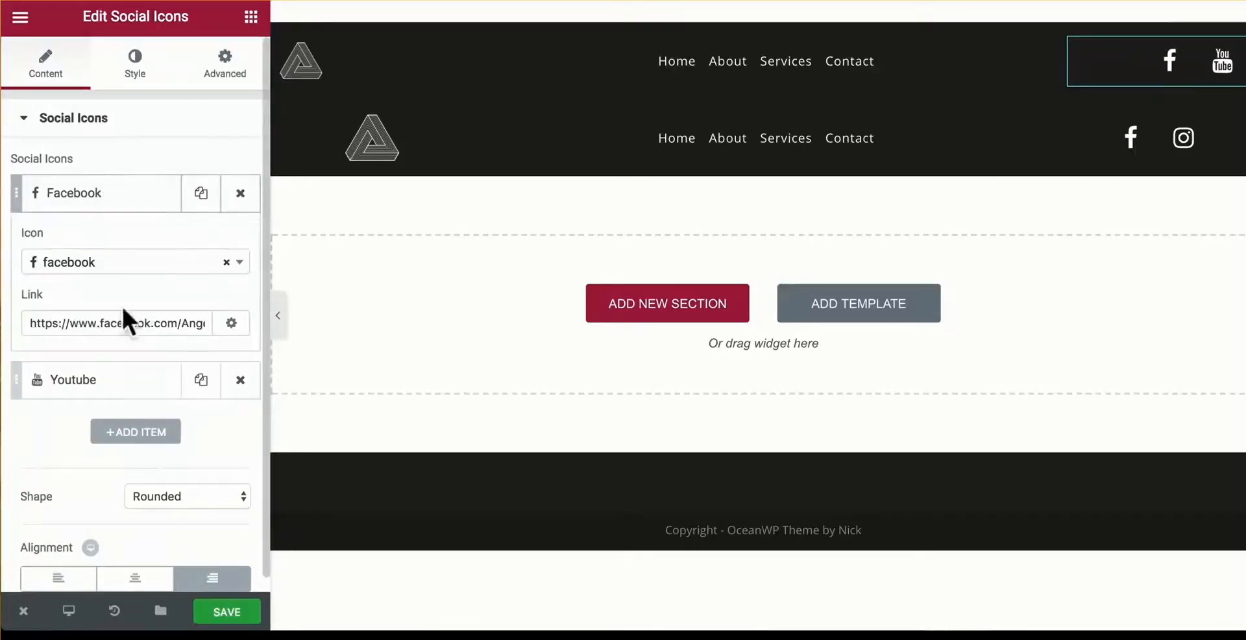
{"action": "left_click_drag", "start_coordinate": [182, 324], "coordinate": [267, 338]}
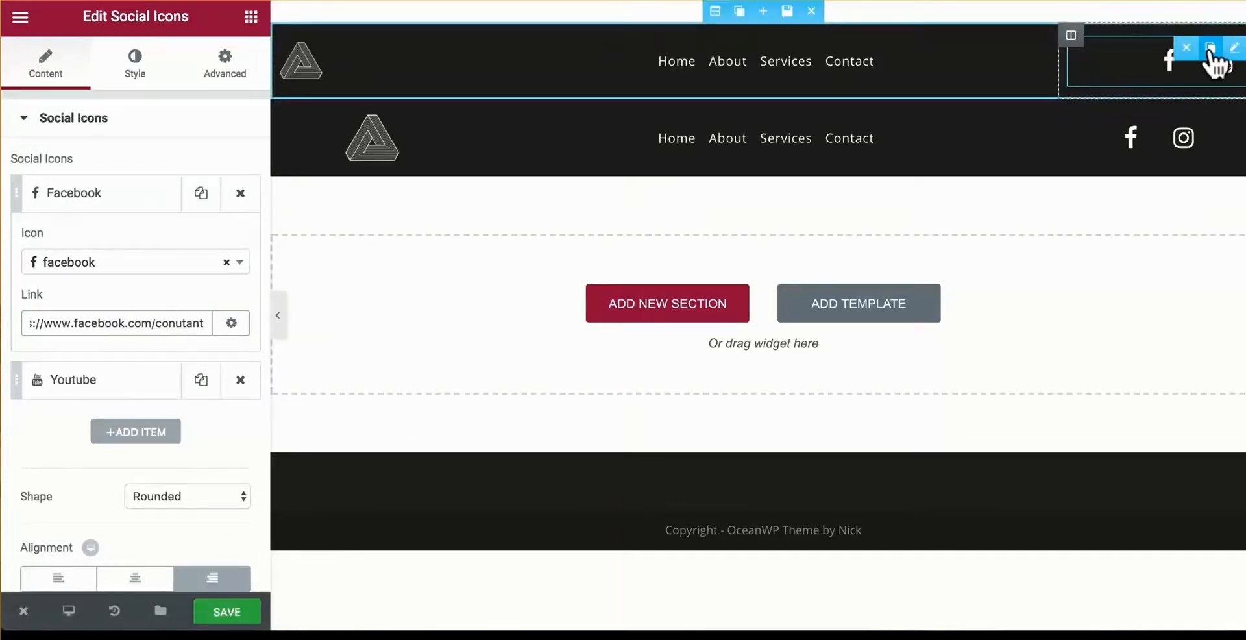
Replace the lower footer row's social icons with a center-aligned copy of the upper row's icons and save the template
{"action": "left_click", "coordinate": [1210, 49]}
{"action": "left_click_drag", "start_coordinate": [1173, 120], "coordinate": [1162, 161]}
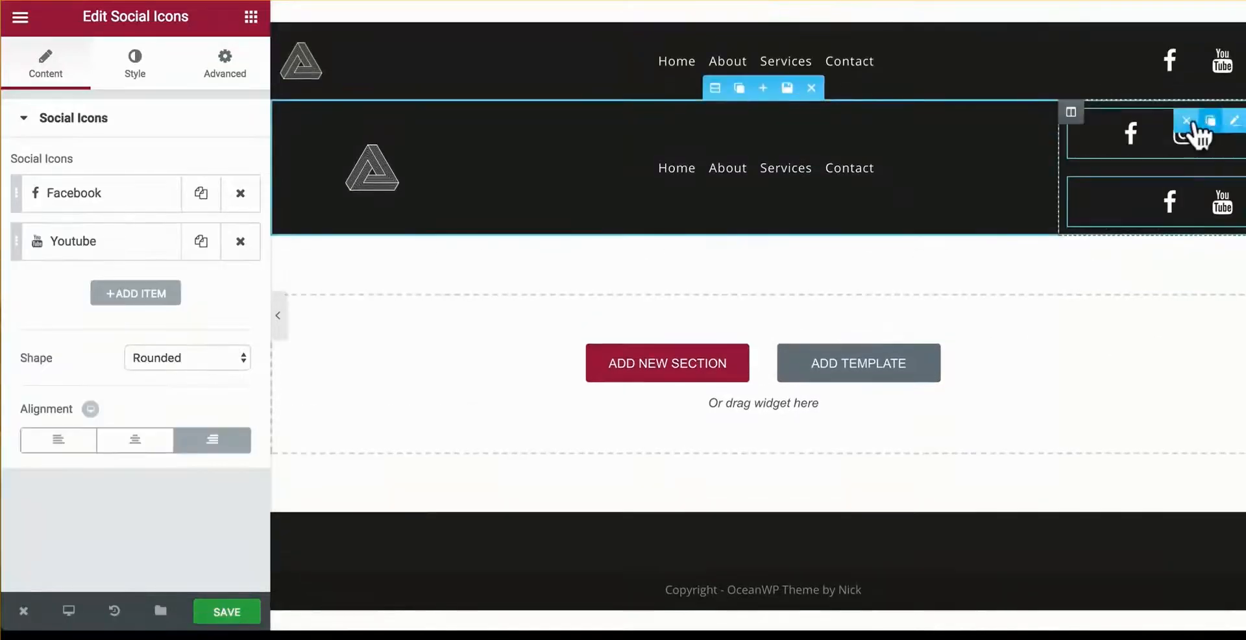
{"action": "left_click", "coordinate": [1186, 122]}
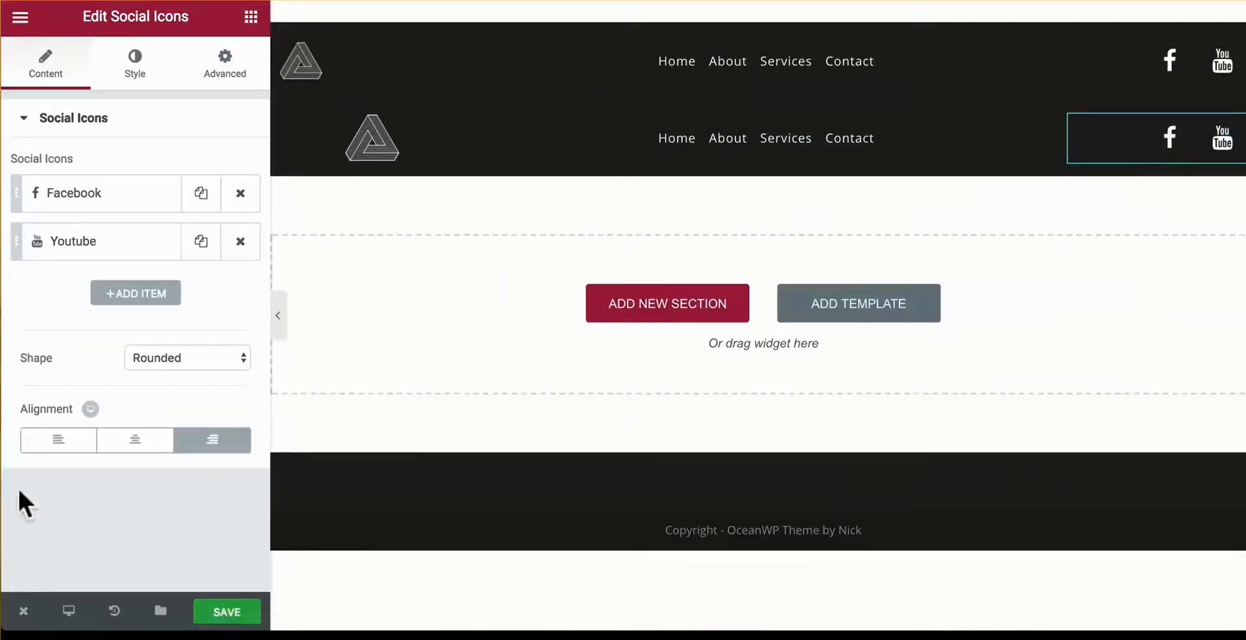
{"action": "left_click", "coordinate": [136, 442]}
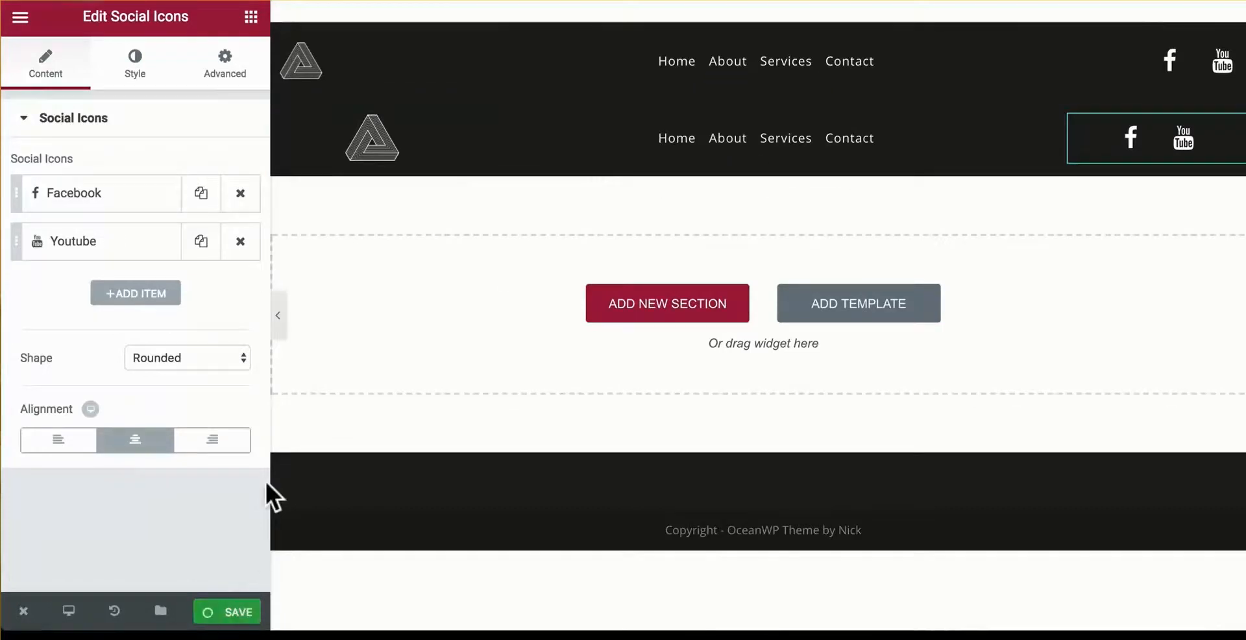
{"action": "key", "text": "ctrl+s"}
{"action": "mouse_move", "coordinate": [26, 613]}
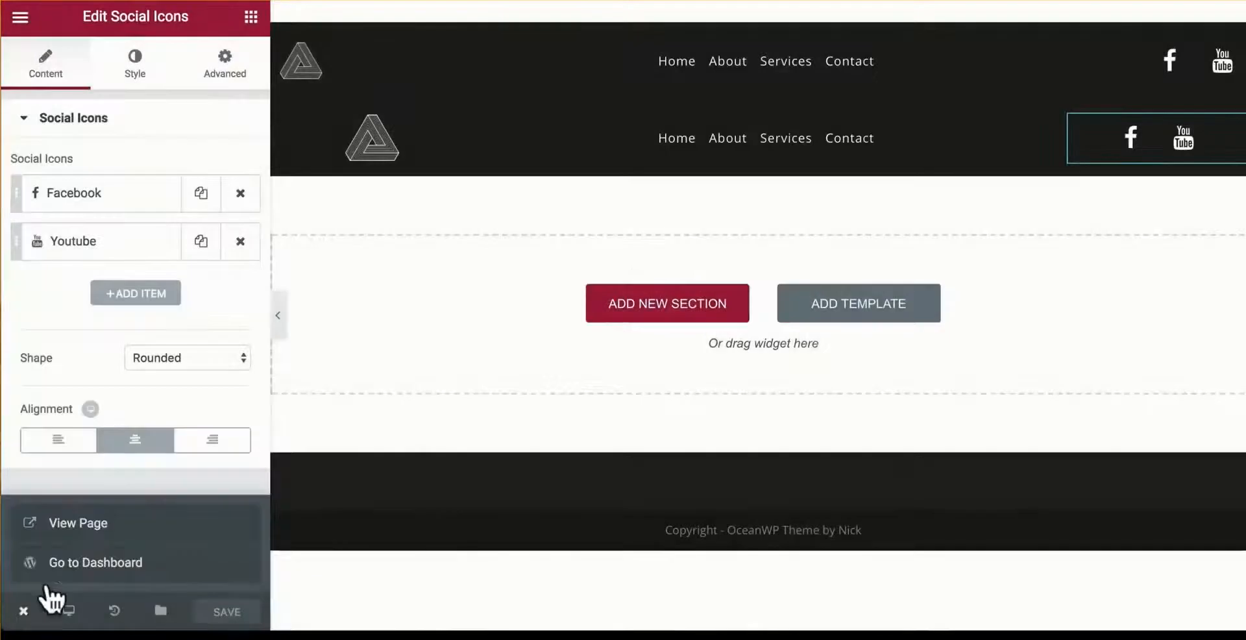
Open the live site's homepage and disable the Footer Bottom in the theme customizer
{"action": "left_click", "coordinate": [82, 524]}
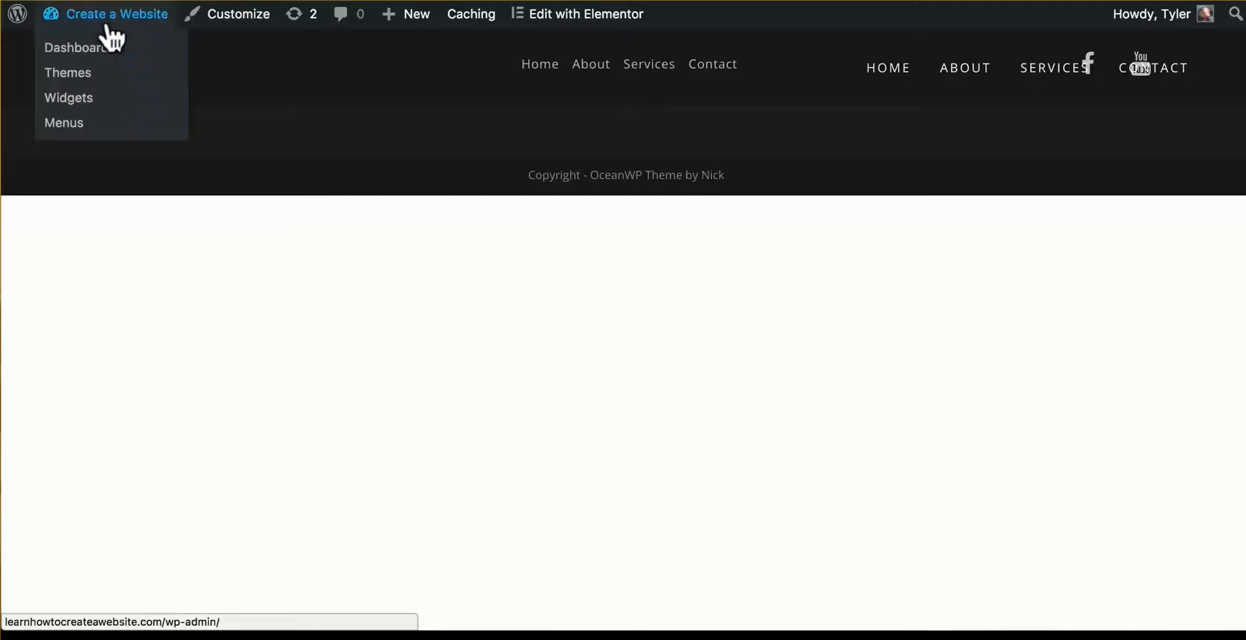
{"action": "left_click", "coordinate": [83, 72]}
{"action": "scroll", "coordinate": [189, 118], "scroll_direction": "down", "scroll_amount": 5}
{"action": "scroll", "coordinate": [189, 119], "scroll_direction": "down", "scroll_amount": 15}
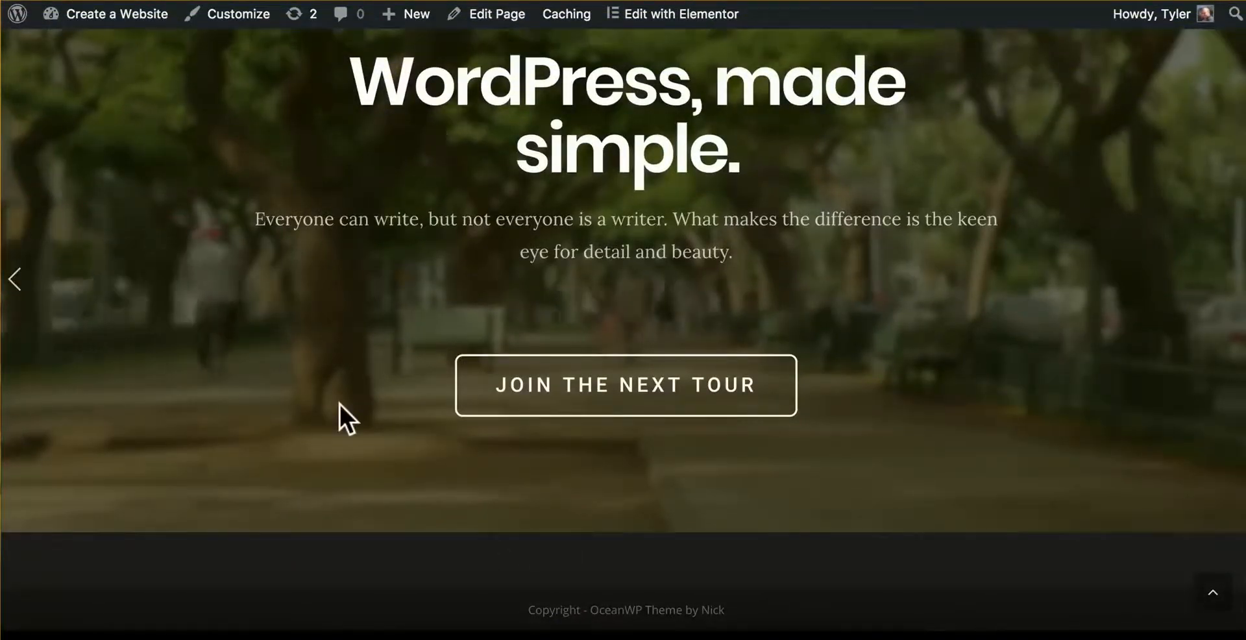
{"action": "left_click", "coordinate": [233, 14]}
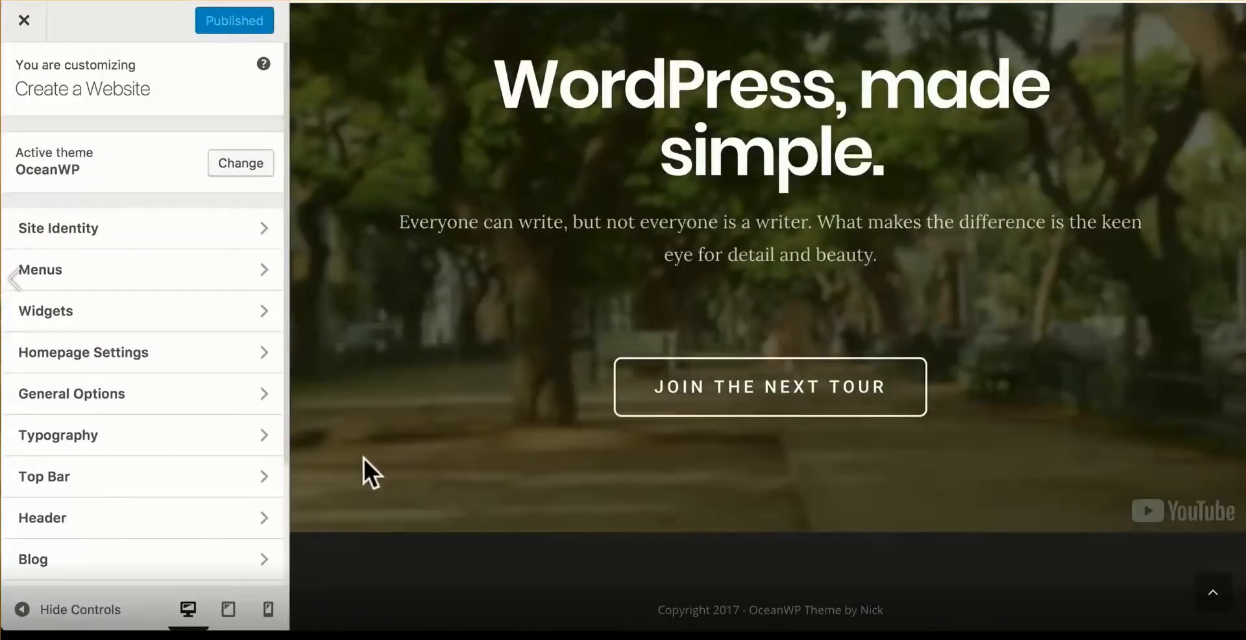
{"action": "scroll", "coordinate": [236, 465], "scroll_direction": "down", "scroll_amount": 3}
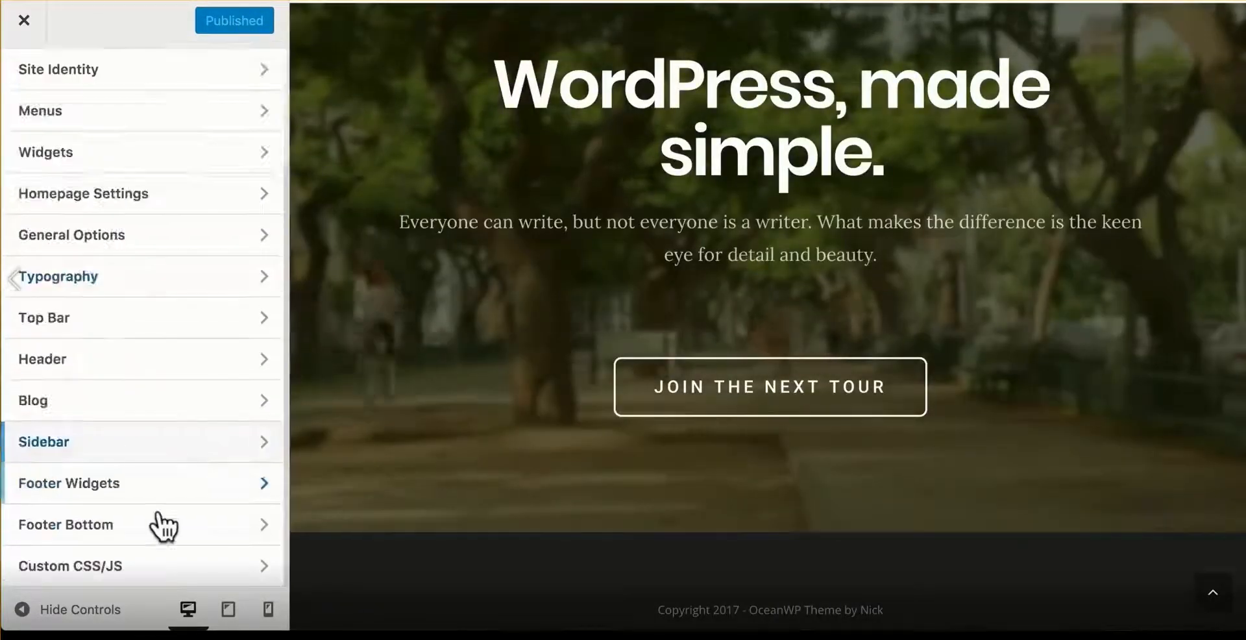
{"action": "left_click", "coordinate": [162, 523]}
{"action": "left_click", "coordinate": [32, 146]}
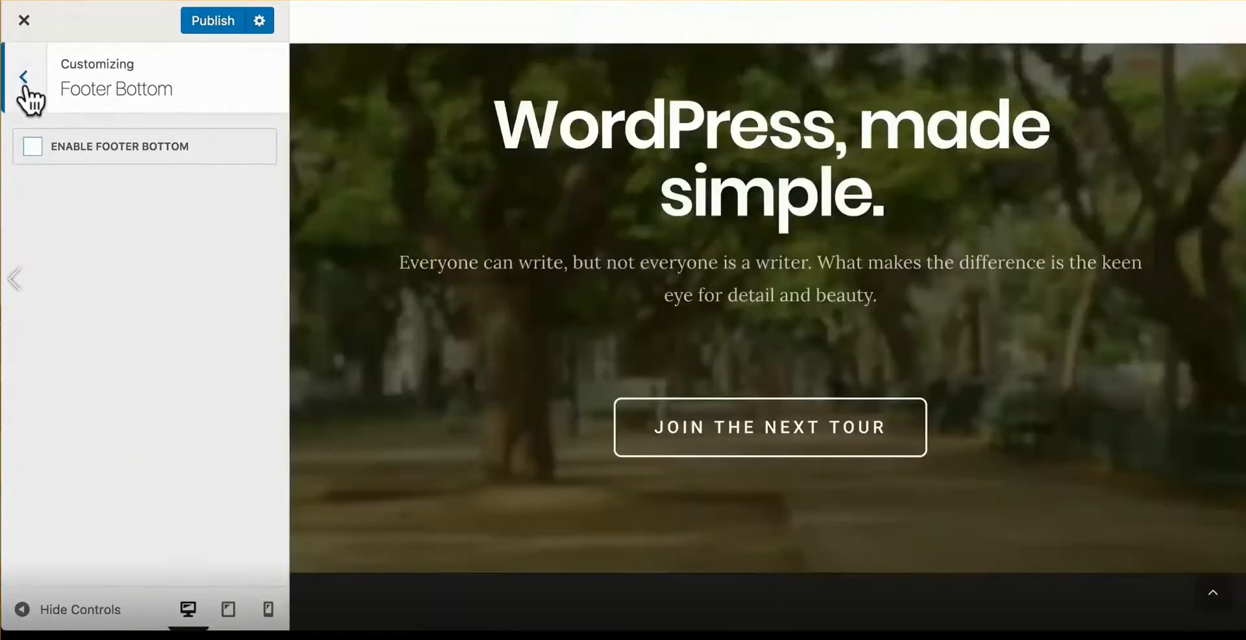
{"action": "left_click", "coordinate": [25, 84]}
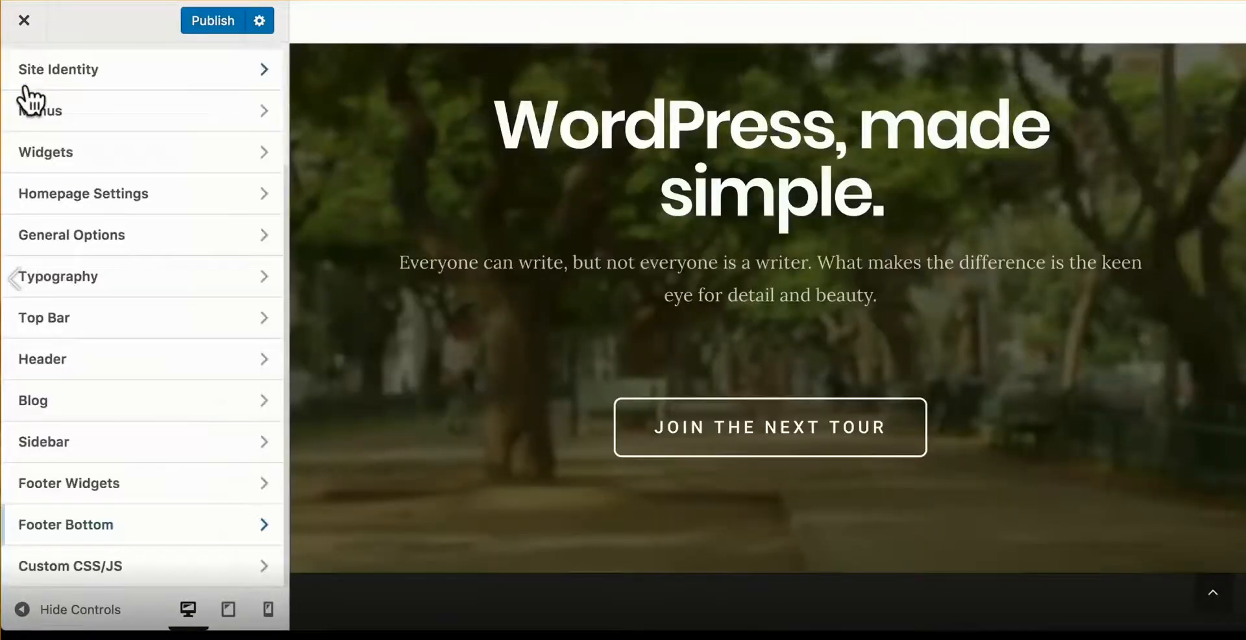
Assign the Footer template to the theme's Footer Widgets area in the customizer
{"action": "left_click", "coordinate": [167, 493]}
{"action": "scroll", "coordinate": [183, 376], "scroll_direction": "down", "scroll_amount": 5}
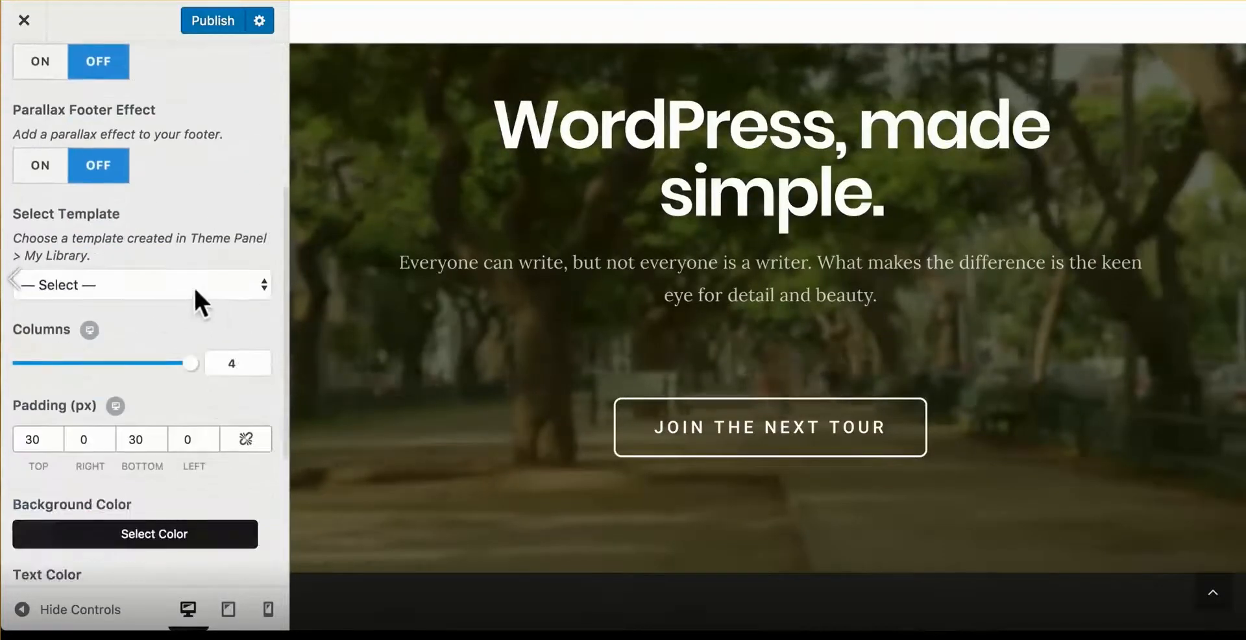
{"action": "left_click", "coordinate": [189, 286]}
{"action": "left_click", "coordinate": [132, 303]}
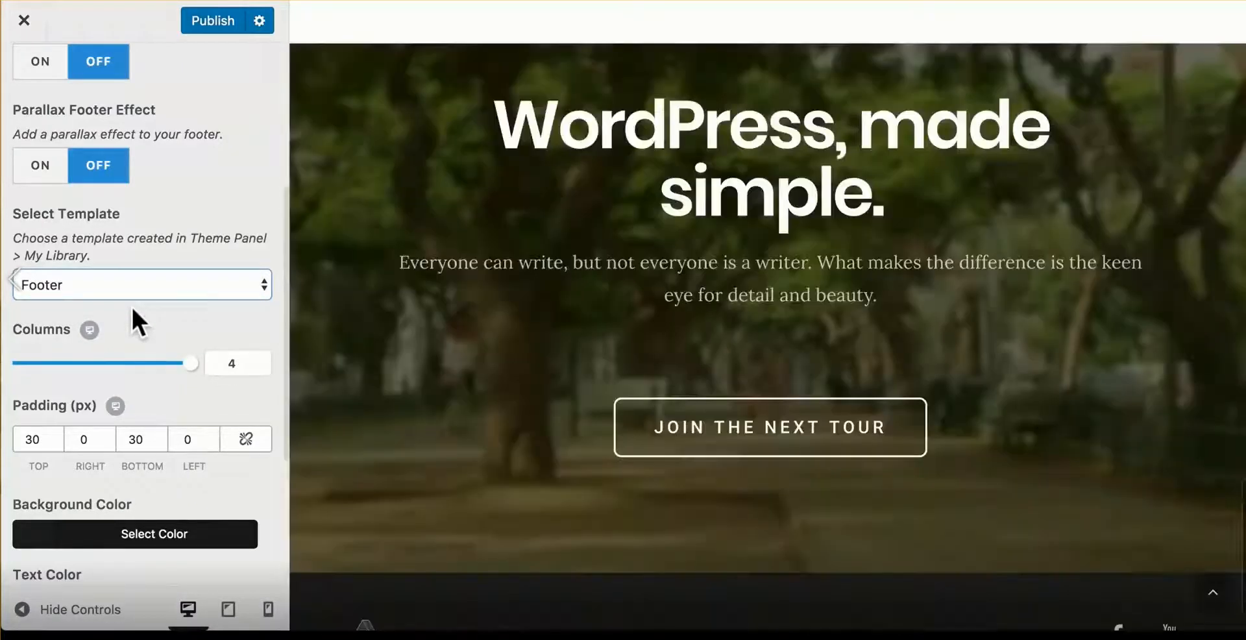
{"action": "scroll", "coordinate": [531, 358], "scroll_direction": "down", "scroll_amount": 2}
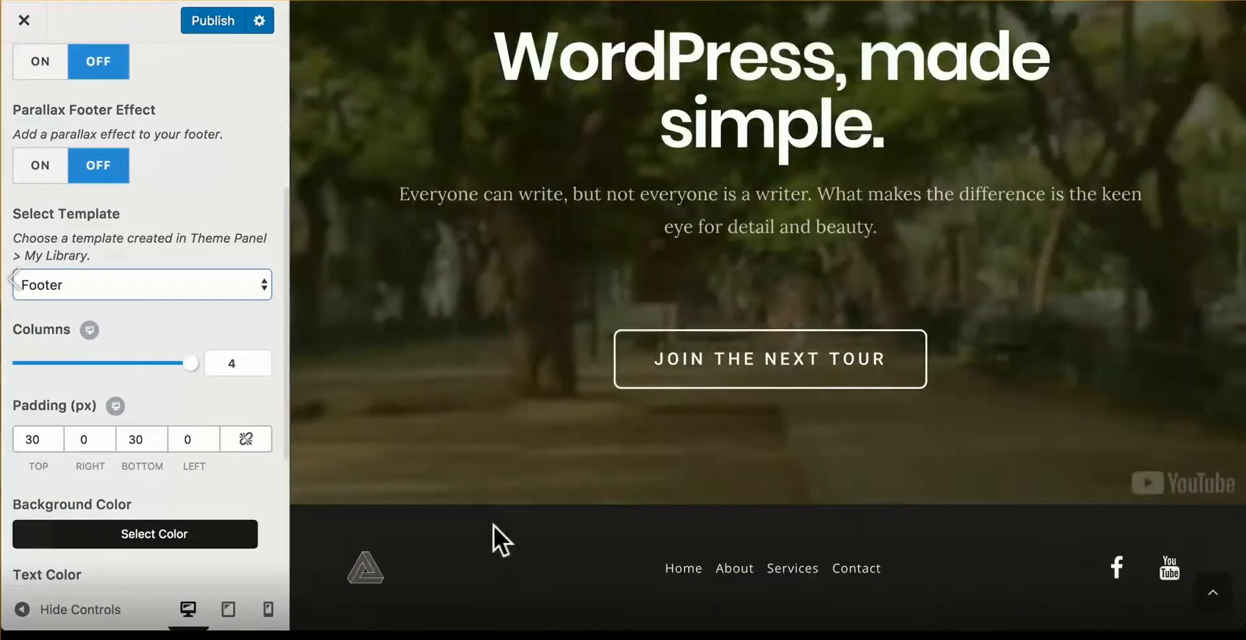
Set the Footer Widgets background color to light gray #b7b7b7
{"action": "left_click", "coordinate": [142, 539]}
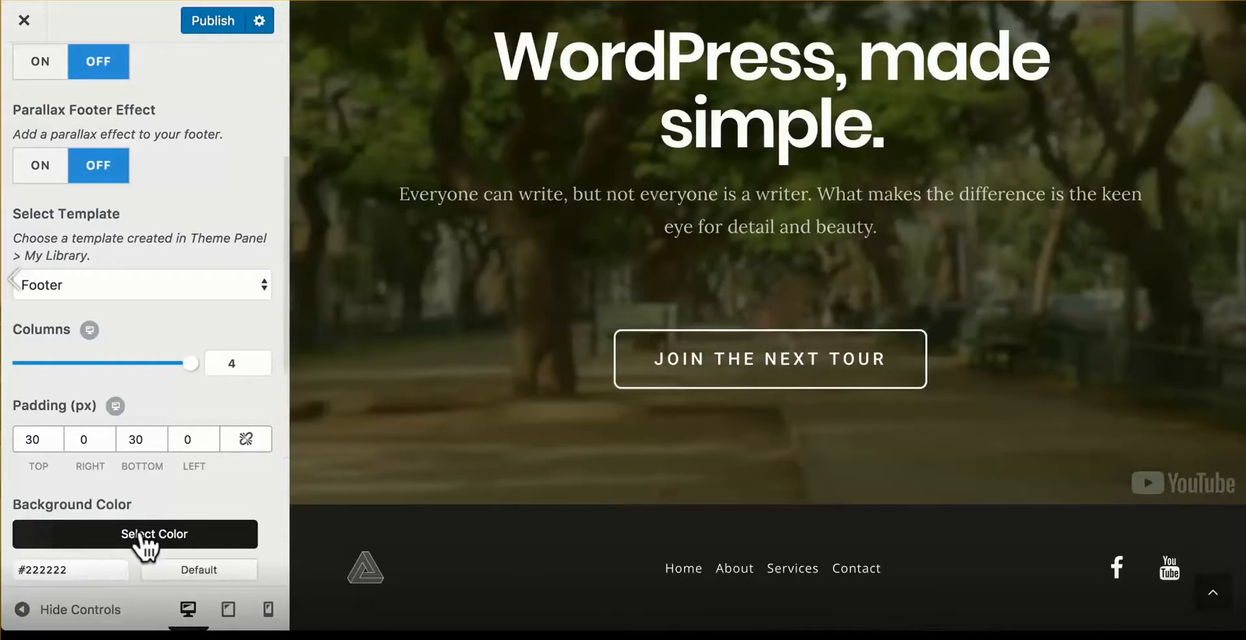
{"action": "scroll", "coordinate": [130, 545], "scroll_direction": "down", "scroll_amount": 2}
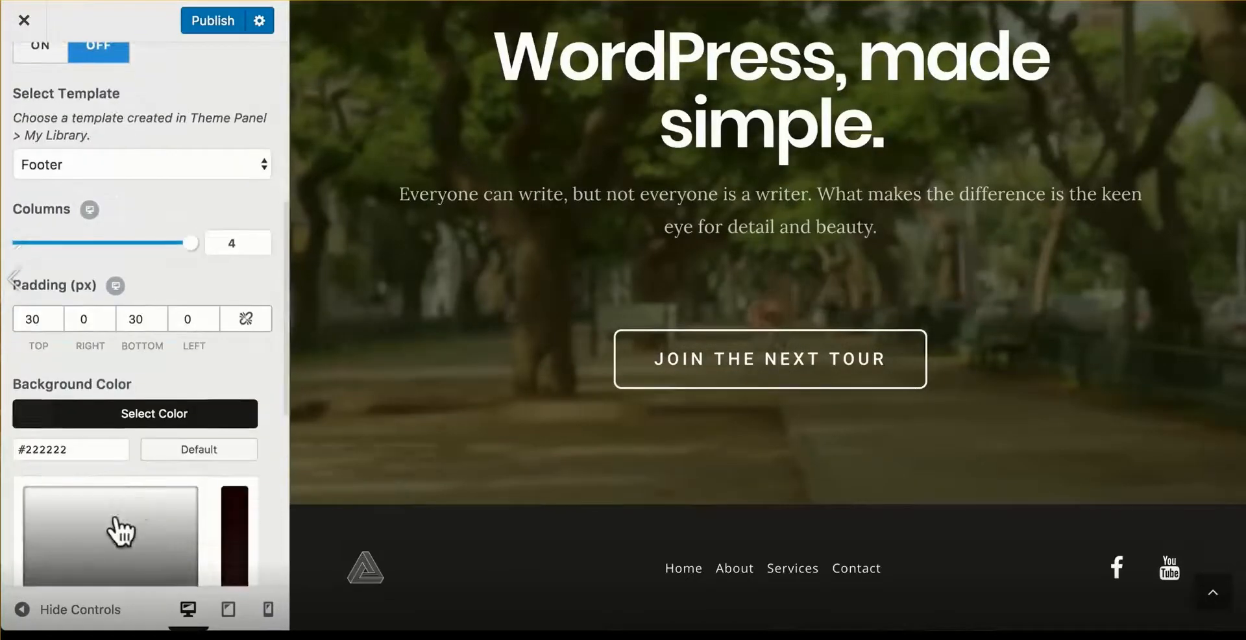
{"action": "mouse_move", "coordinate": [117, 529]}
{"action": "left_mouse_down"}
{"action": "mouse_move", "coordinate": [167, 539]}
{"action": "mouse_move", "coordinate": [131, 534]}
{"action": "mouse_move", "coordinate": [140, 529]}
{"action": "left_mouse_up"}
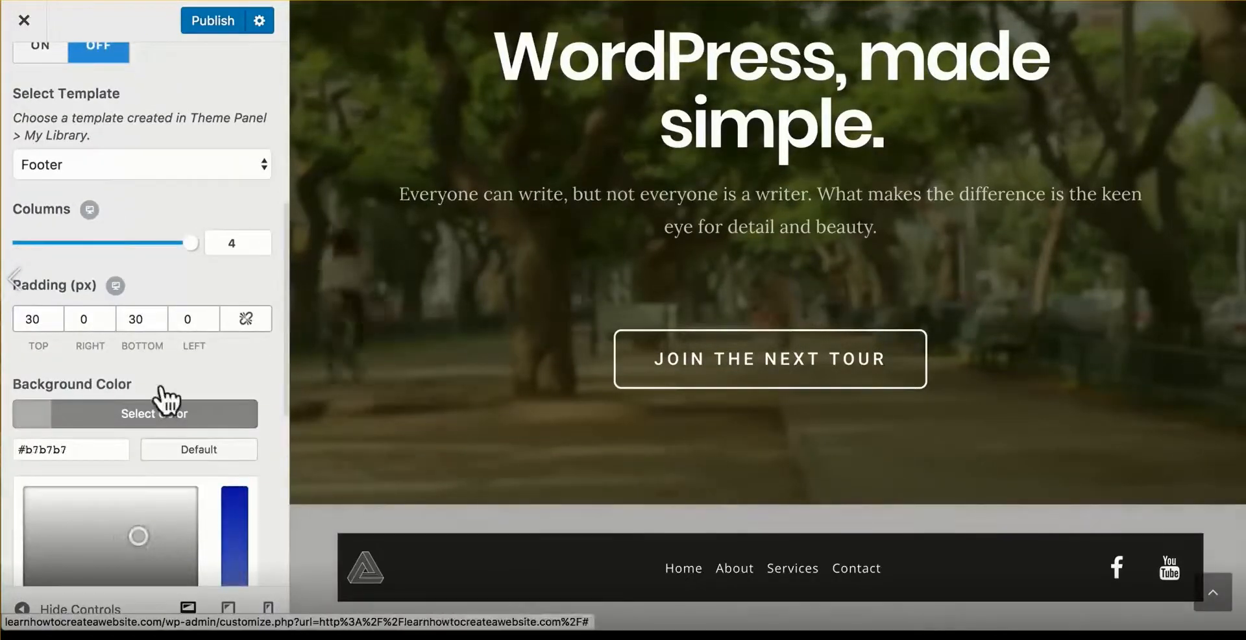
Set the Footer Widgets top, right, bottom and left padding to 00 px
{"action": "left_click", "coordinate": [29, 319]}
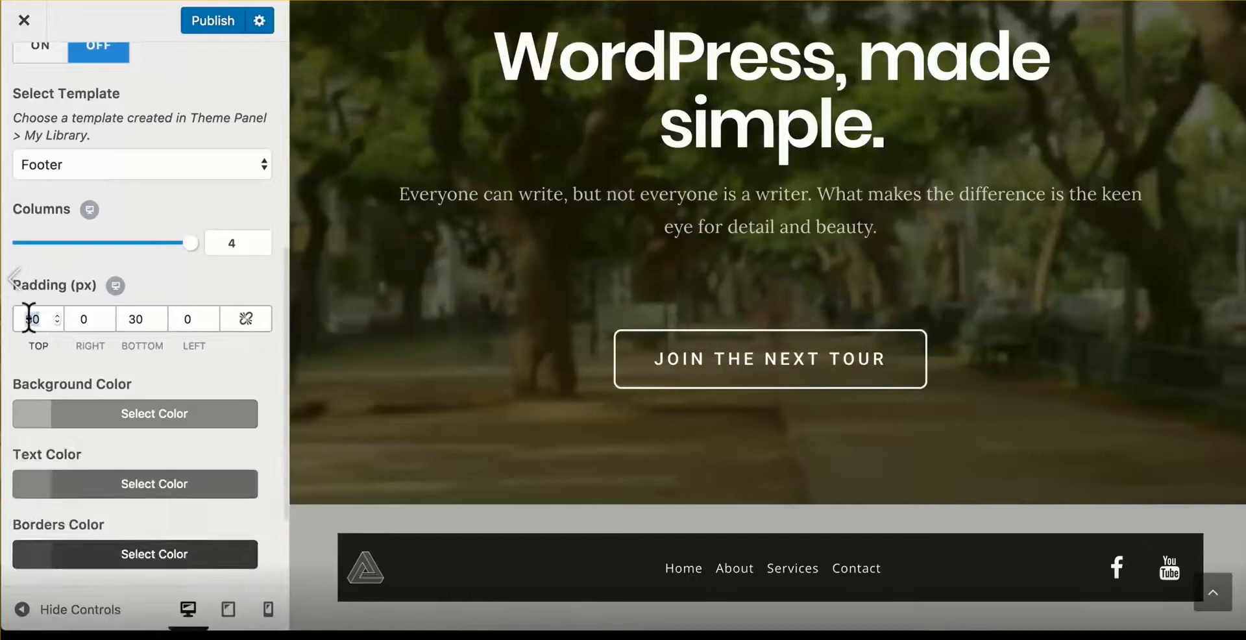
{"action": "type", "text": "00"}
{"action": "key", "text": "Tab"}
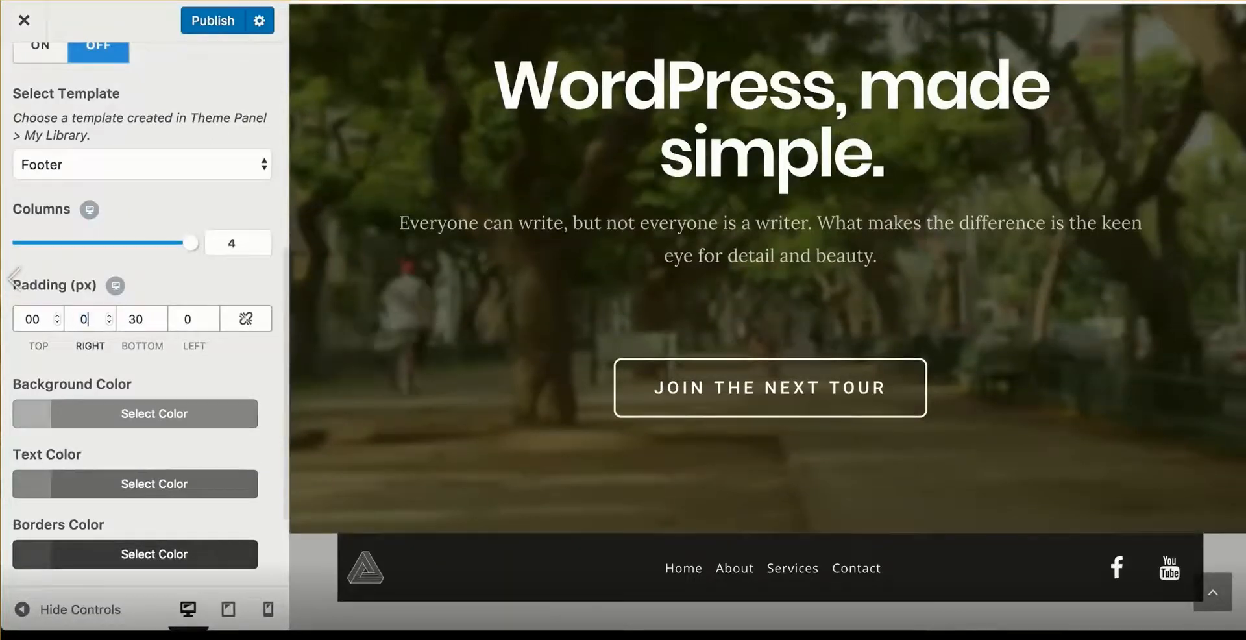
{"action": "type", "text": "00"}
{"action": "key", "text": "Tab"}
{"action": "type", "text": "00"}
{"action": "key", "text": "Tab"}
{"action": "type", "text": "0"}
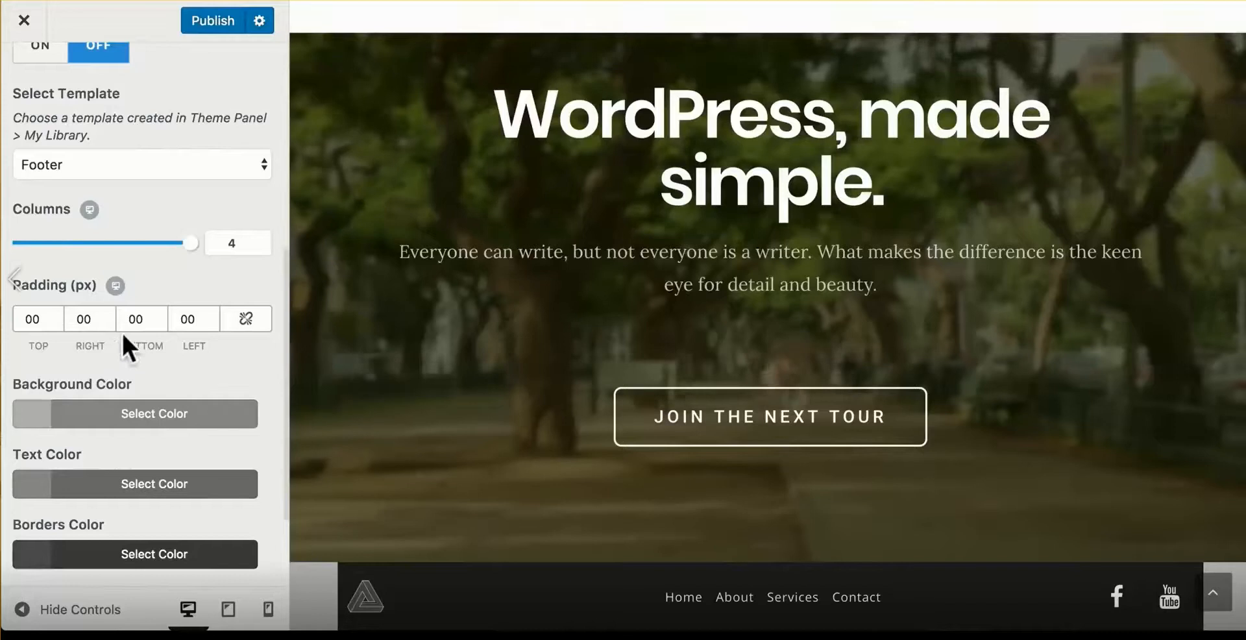
Publish the Footer Widgets changes and leave the customizer
{"action": "scroll", "coordinate": [122, 338], "scroll_direction": "down", "scroll_amount": 3}
{"action": "scroll", "coordinate": [130, 334], "scroll_direction": "up", "scroll_amount": 4}
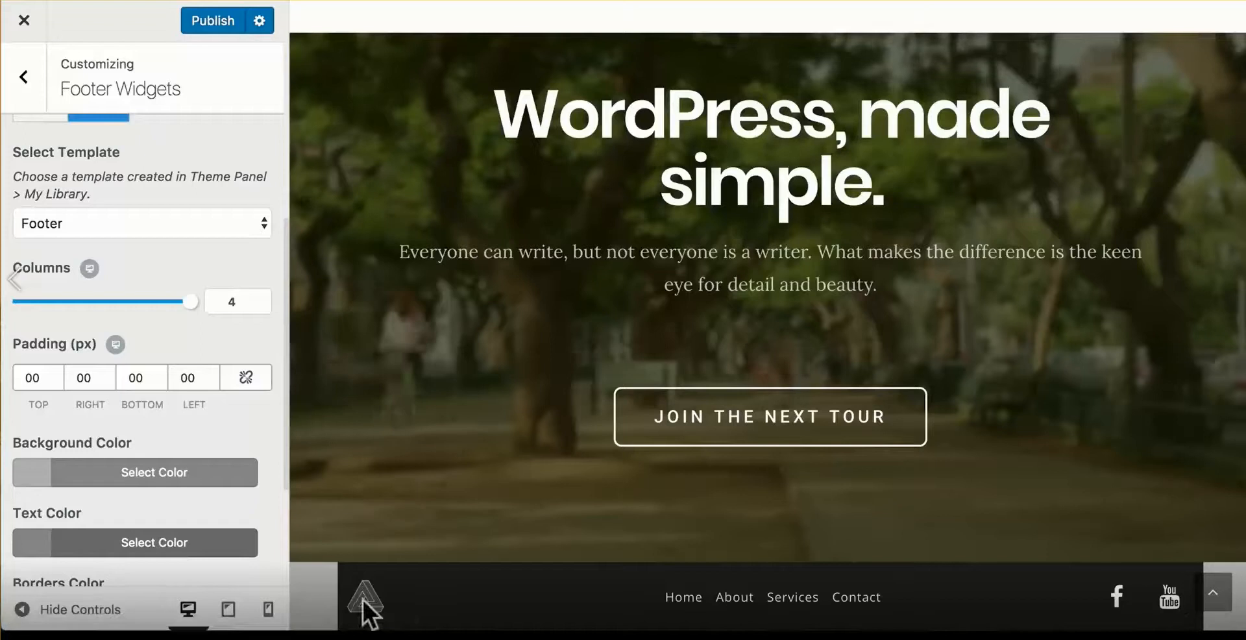
{"action": "scroll", "coordinate": [224, 360], "scroll_direction": "up", "scroll_amount": 5}
{"action": "scroll", "coordinate": [220, 360], "scroll_direction": "up", "scroll_amount": 2}
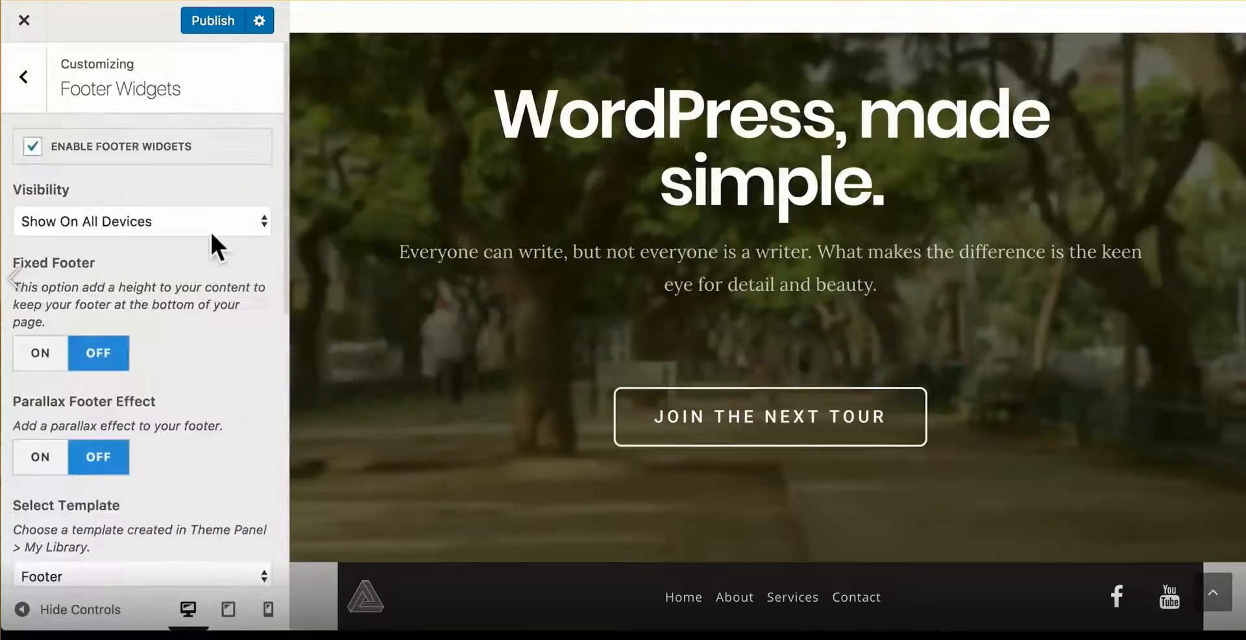
{"action": "left_click", "coordinate": [213, 20]}
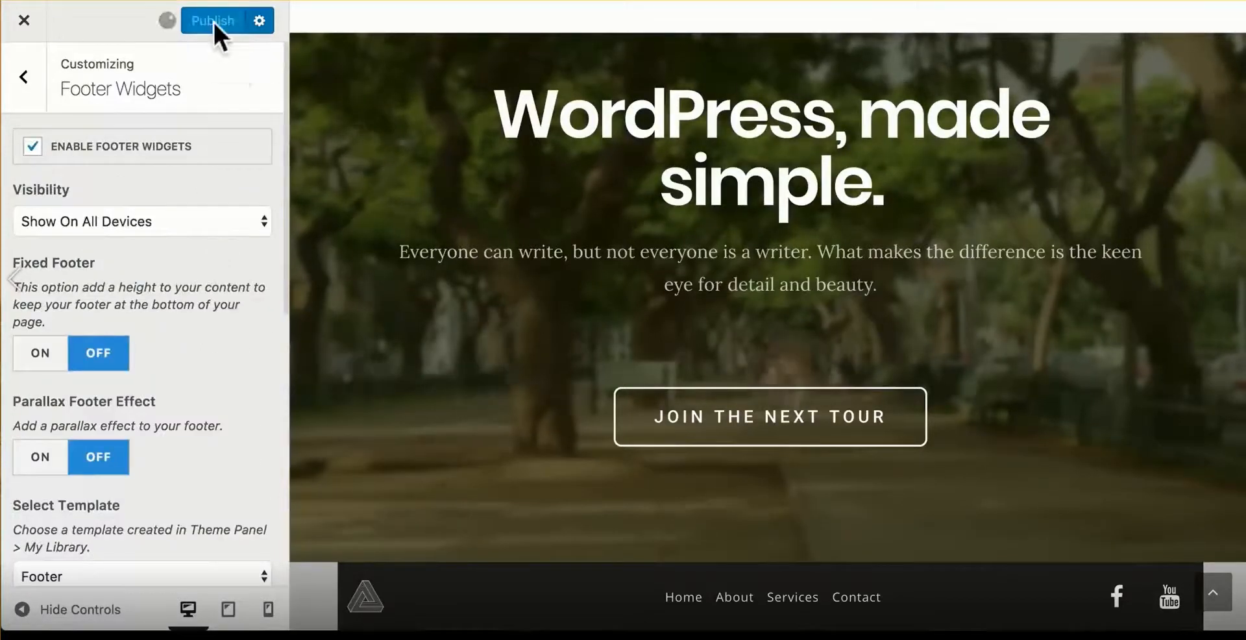
{"action": "left_click", "coordinate": [38, 24]}
Reopen the Footer template from the Theme Panel library in the WordPress dashboard for editing with Elementor
{"action": "mouse_move", "coordinate": [121, 26]}
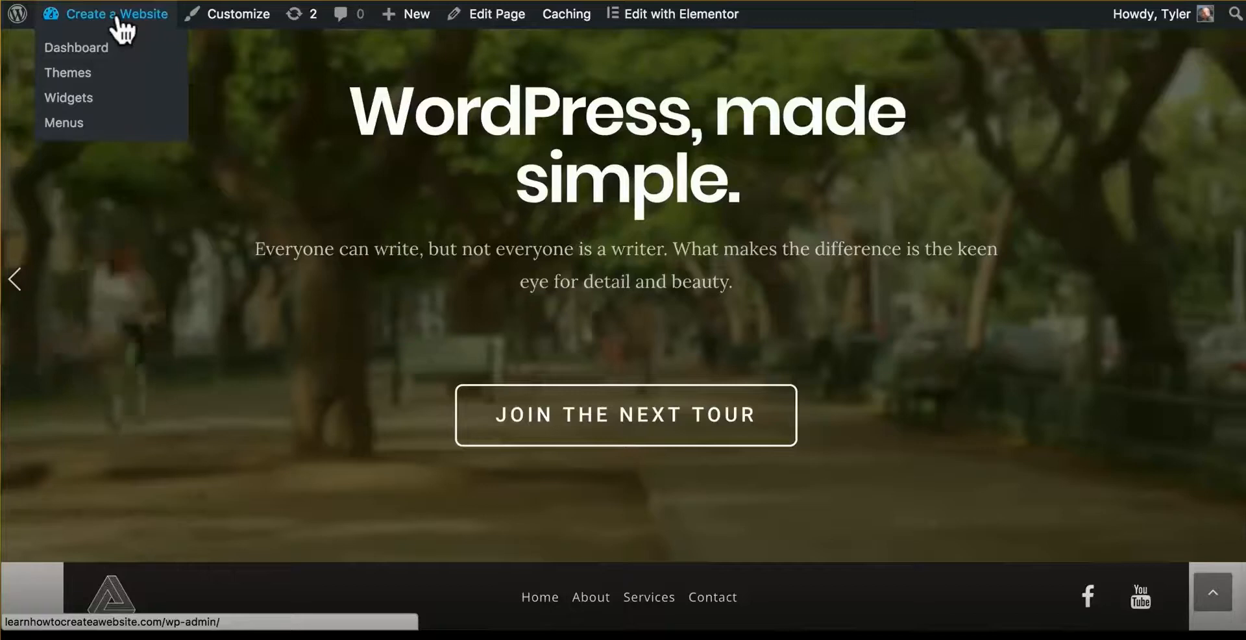
{"action": "left_click", "coordinate": [98, 48]}
{"action": "scroll", "coordinate": [92, 444], "scroll_direction": "down", "scroll_amount": 3}
{"action": "mouse_move", "coordinate": [92, 445]}
{"action": "scroll", "coordinate": [97, 493], "scroll_direction": "down", "scroll_amount": 3}
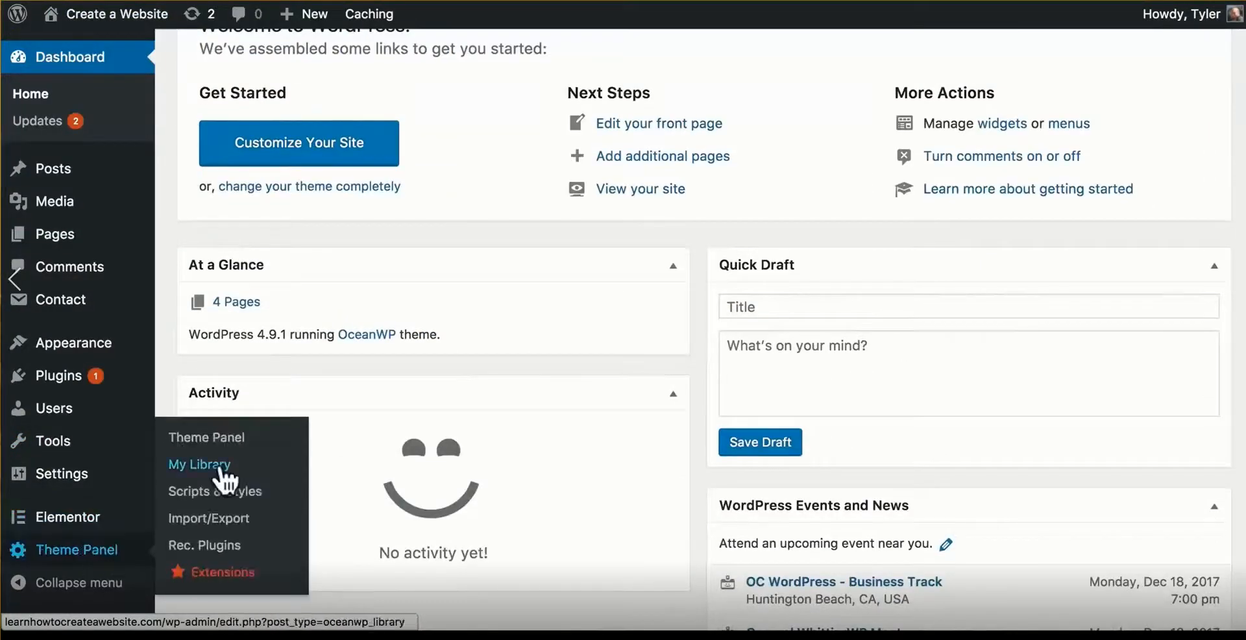
{"action": "left_click", "coordinate": [201, 466]}
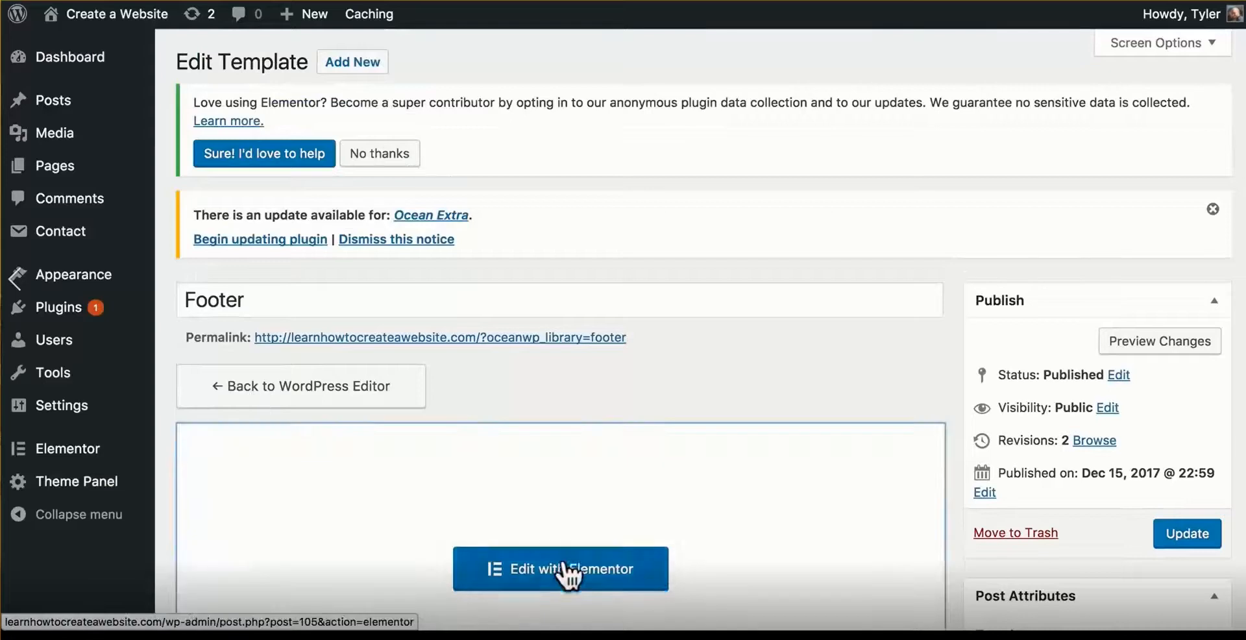
{"action": "left_click", "coordinate": [571, 571]}
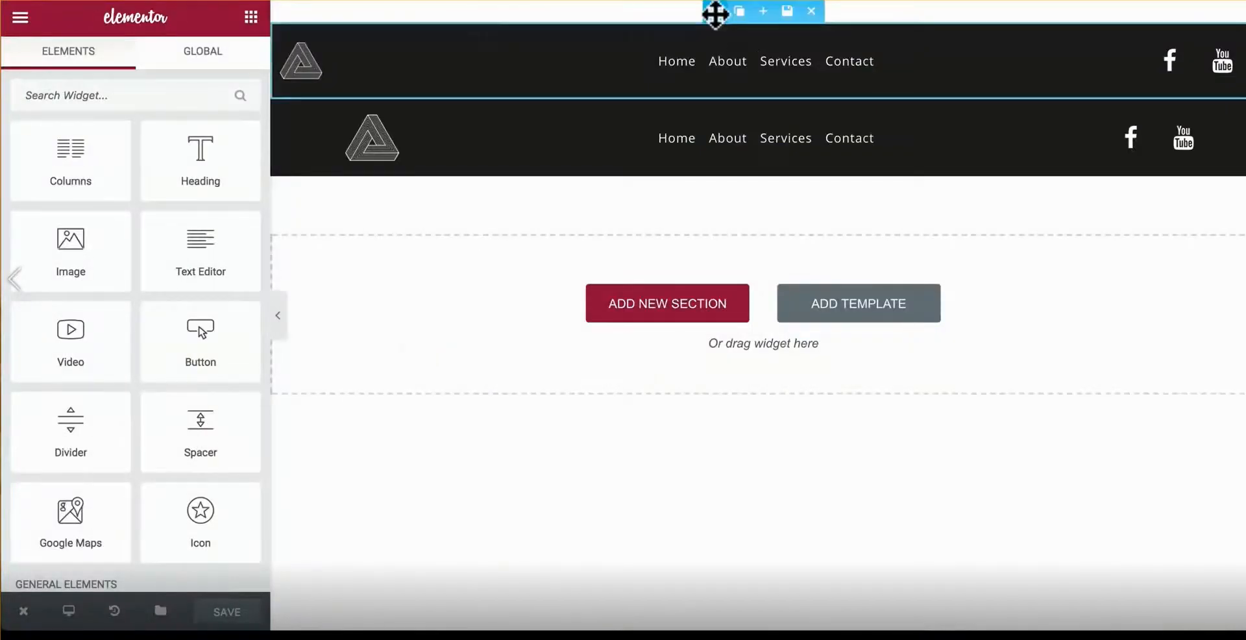
Enable Stretch Section for both the upper and lower footer rows, keeping the content width Boxed
{"action": "left_click", "coordinate": [715, 14]}
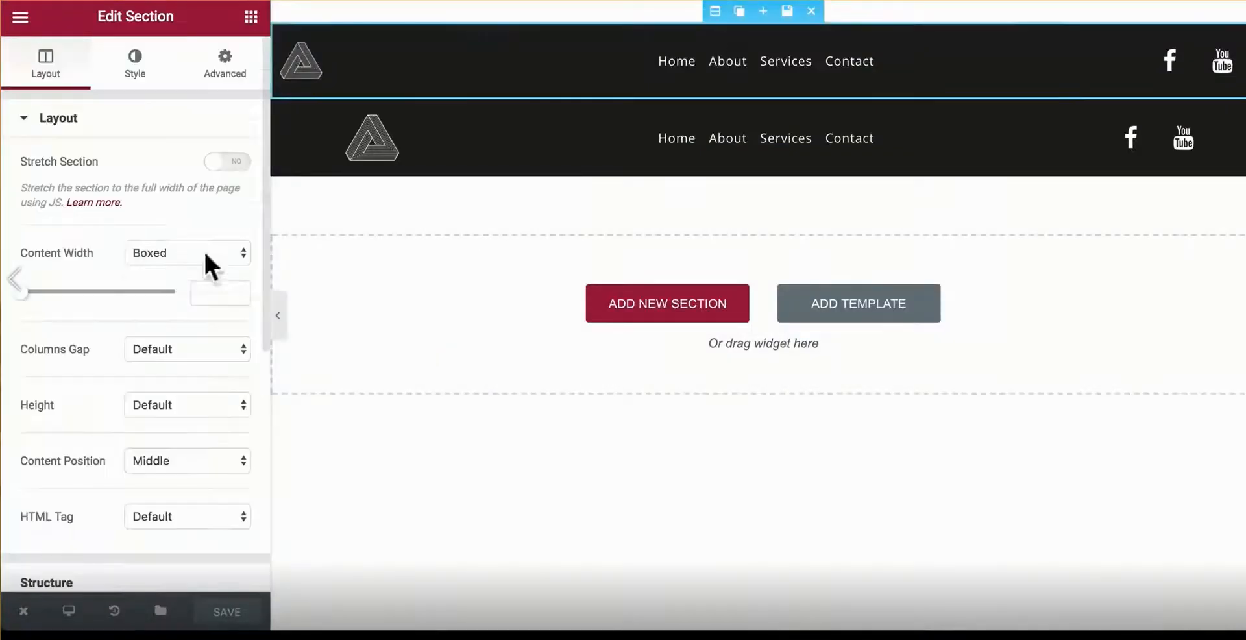
{"action": "left_click", "coordinate": [194, 251]}
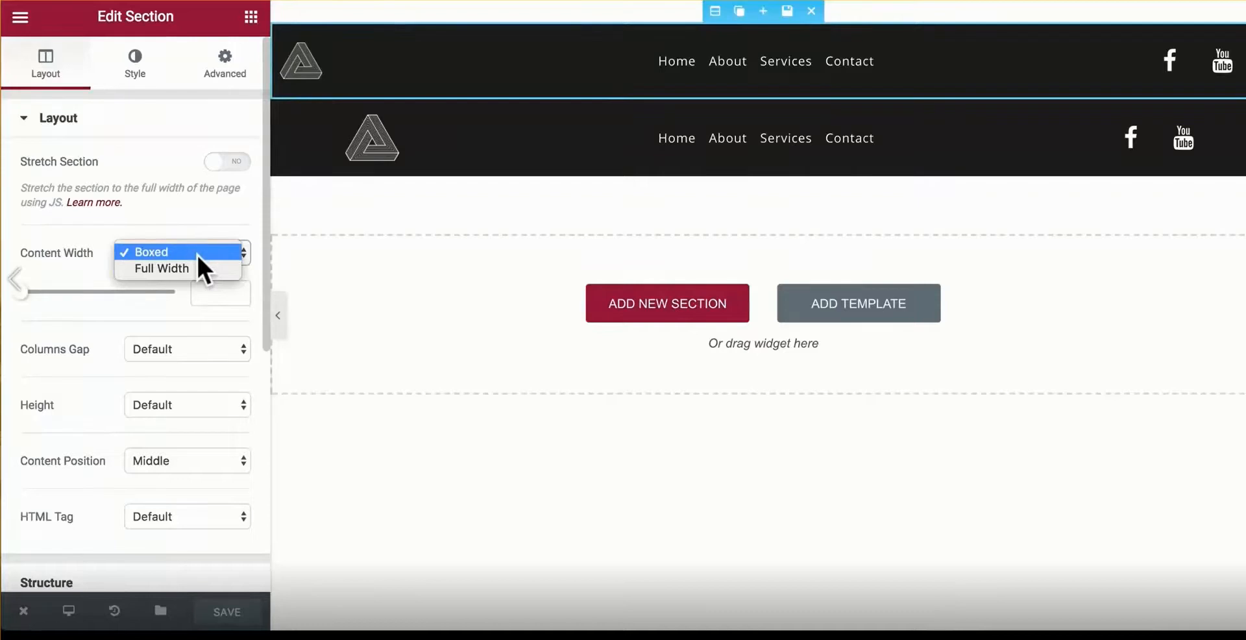
{"action": "left_click", "coordinate": [197, 253]}
{"action": "left_click", "coordinate": [227, 162]}
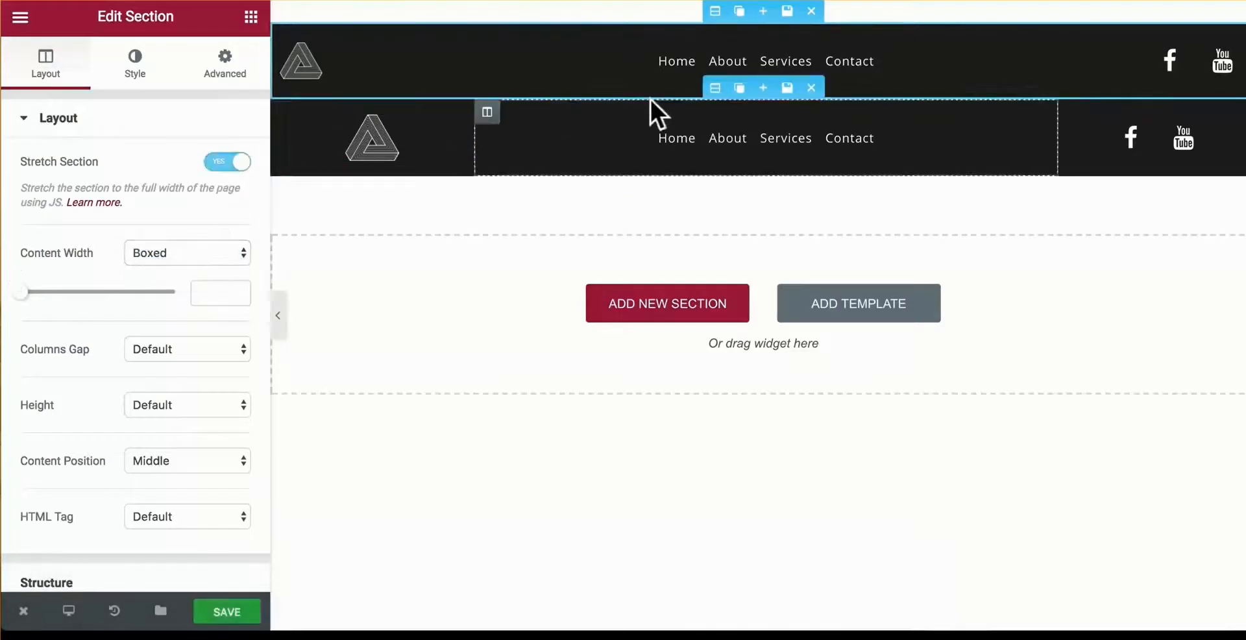
{"action": "left_click", "coordinate": [714, 94]}
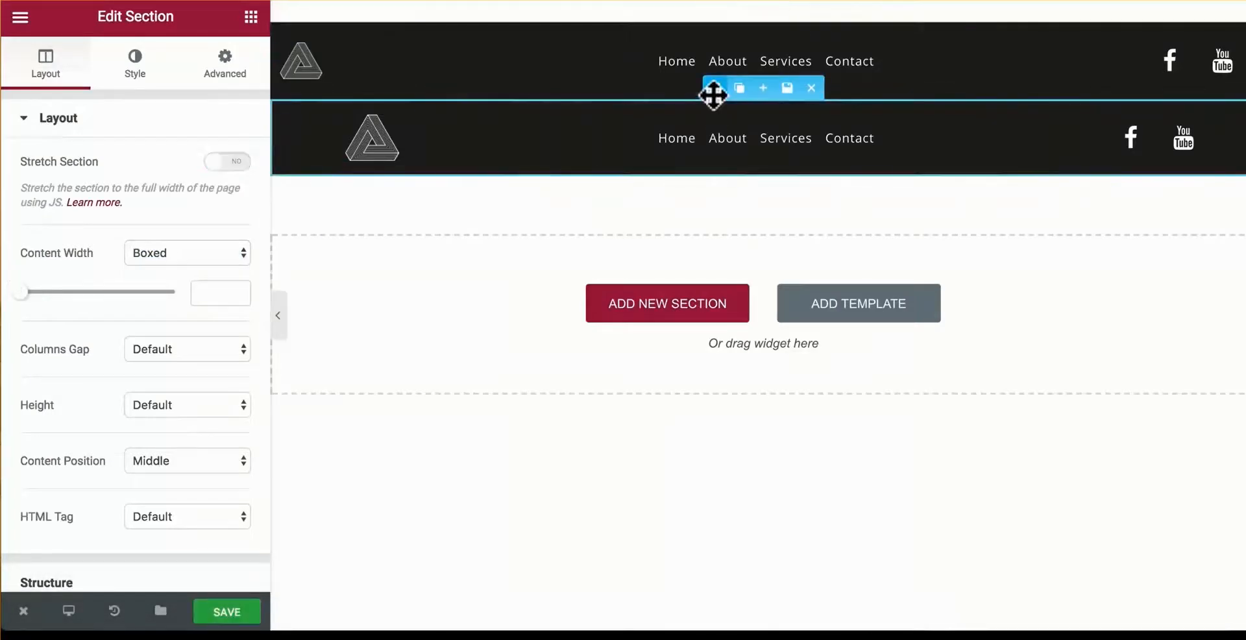
{"action": "left_click", "coordinate": [221, 161]}
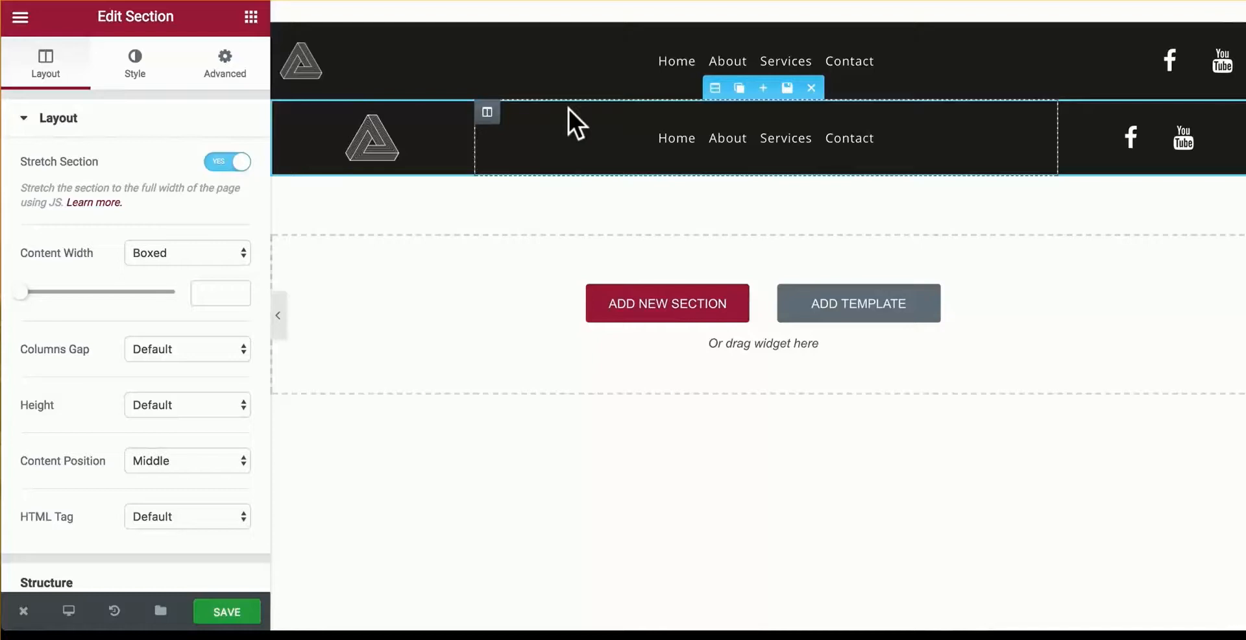
{"action": "left_click", "coordinate": [307, 65]}
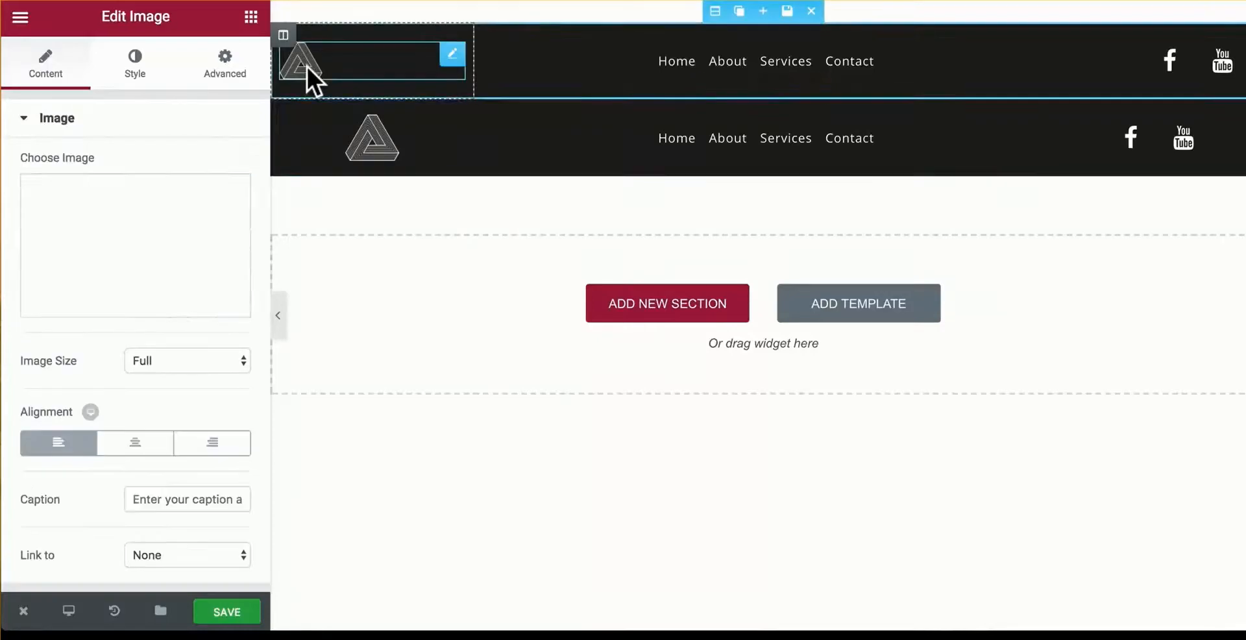
{"action": "mouse_move", "coordinate": [159, 278]}
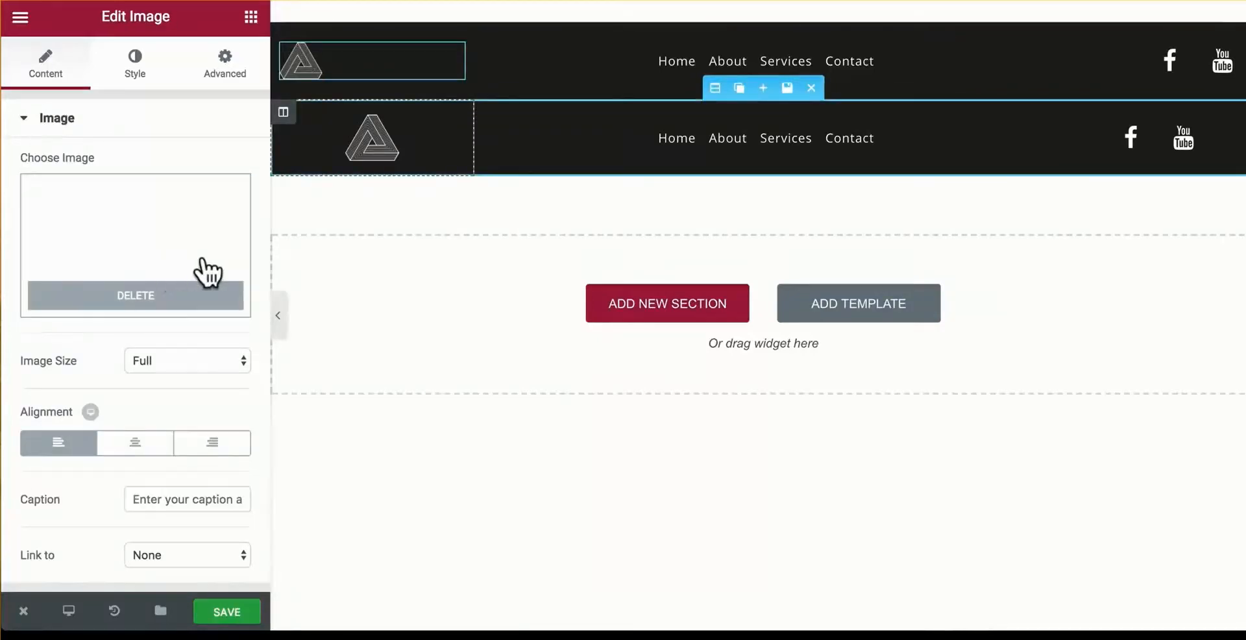
{"action": "left_click", "coordinate": [195, 555]}
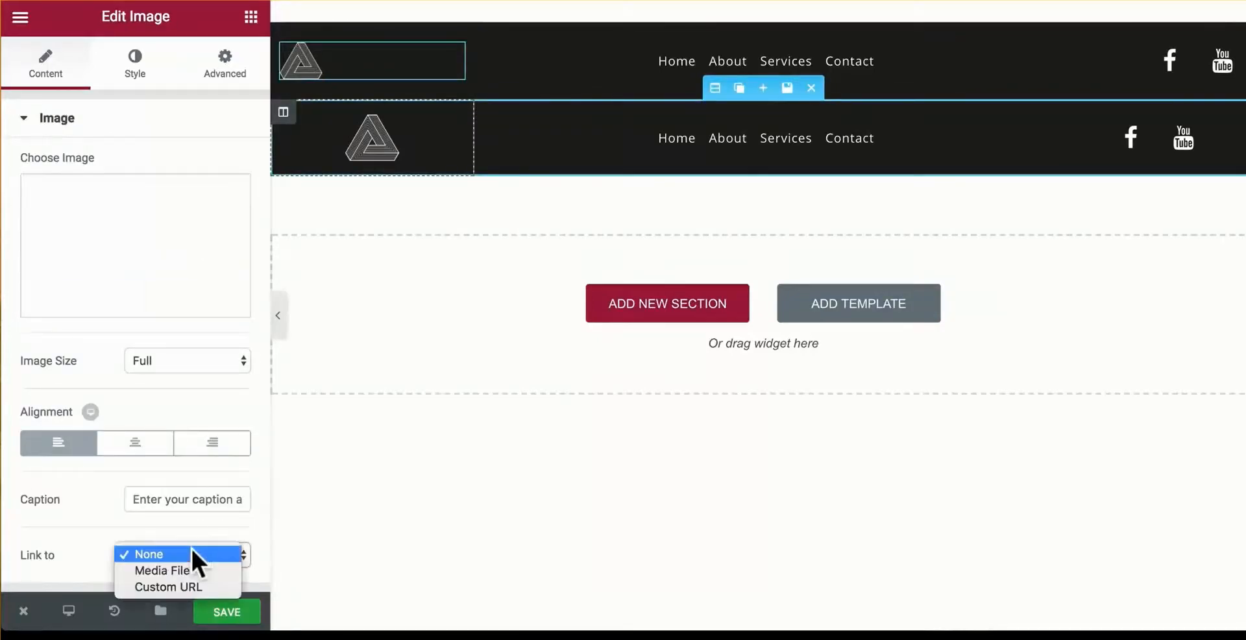
{"action": "left_click", "coordinate": [195, 592]}
{"action": "scroll", "coordinate": [207, 509], "scroll_direction": "down", "scroll_amount": 1}
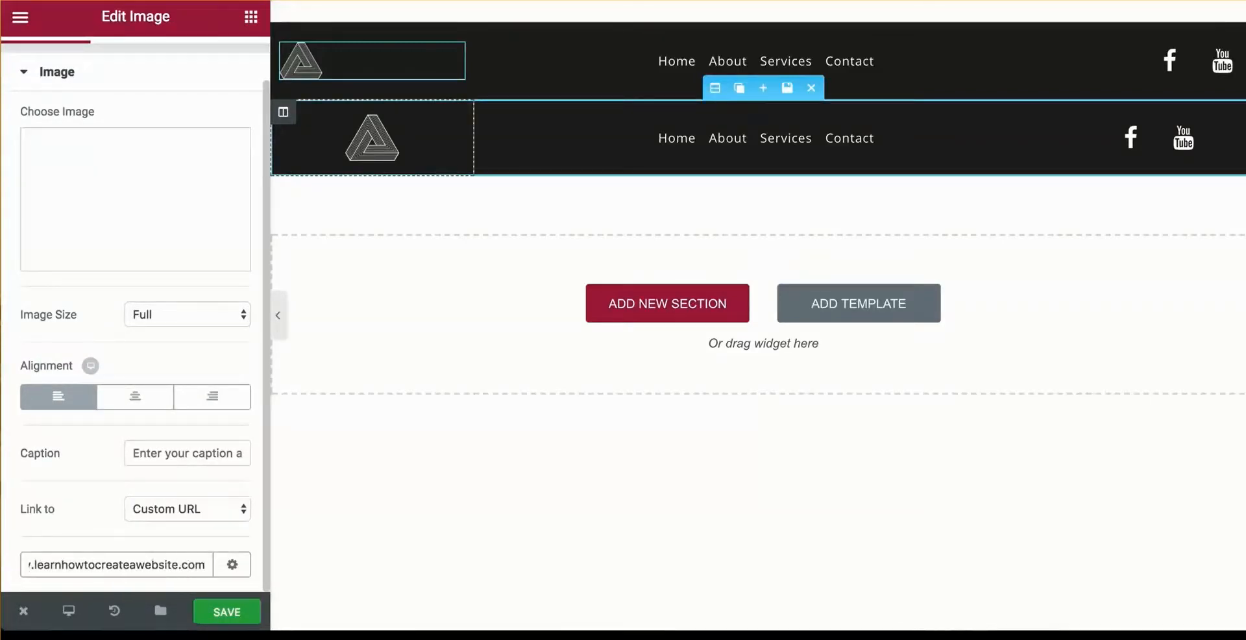
{"action": "left_click", "coordinate": [377, 142]}
{"action": "left_click", "coordinate": [210, 556]}
{"action": "left_click", "coordinate": [199, 584]}
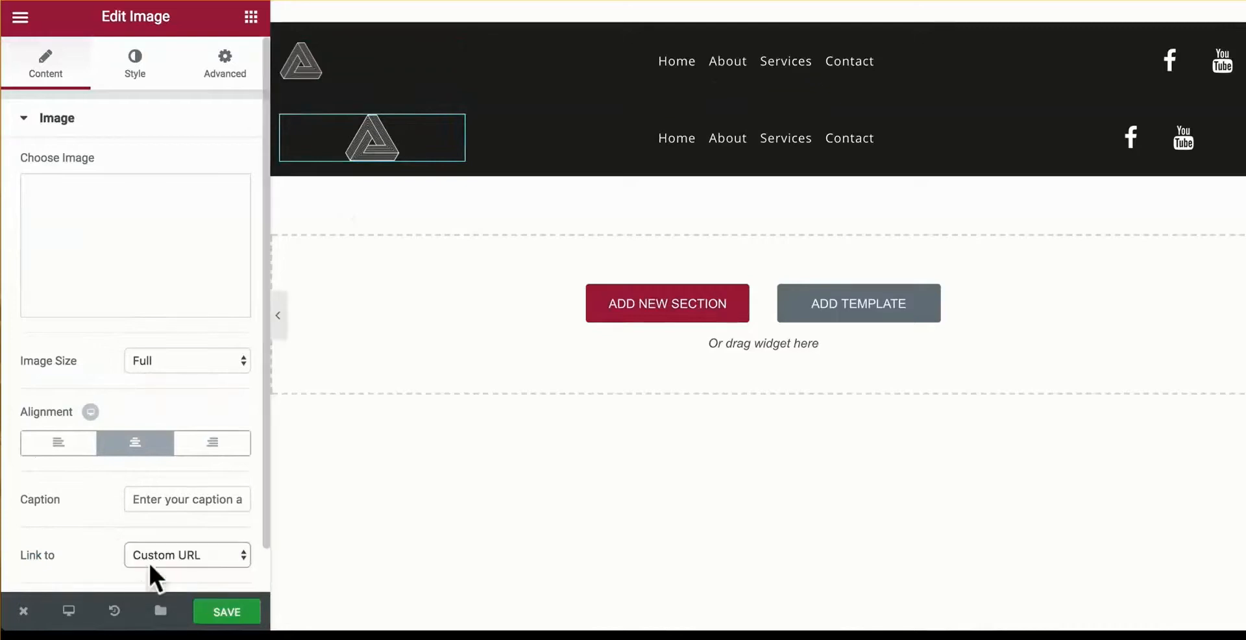
{"action": "scroll", "coordinate": [149, 565], "scroll_direction": "down", "scroll_amount": 1}
{"action": "left_click", "coordinate": [229, 612]}
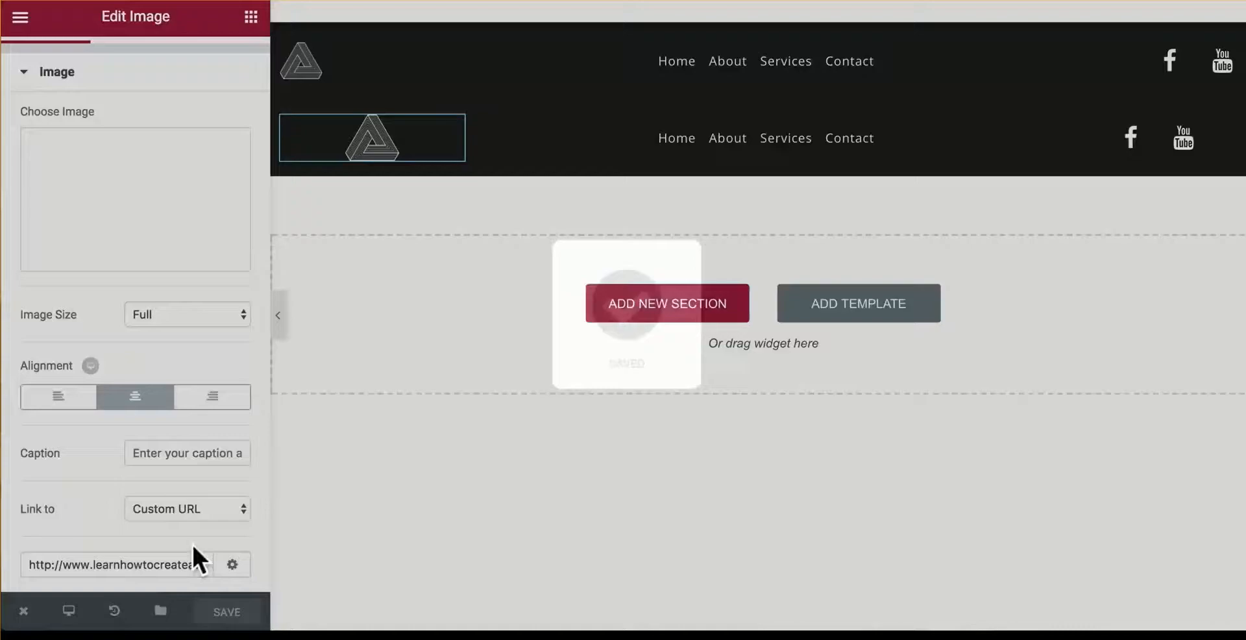
View the saved template's live page, follow its triangle logo link to the home page and examine the page down to the footer
{"action": "mouse_move", "coordinate": [28, 610]}
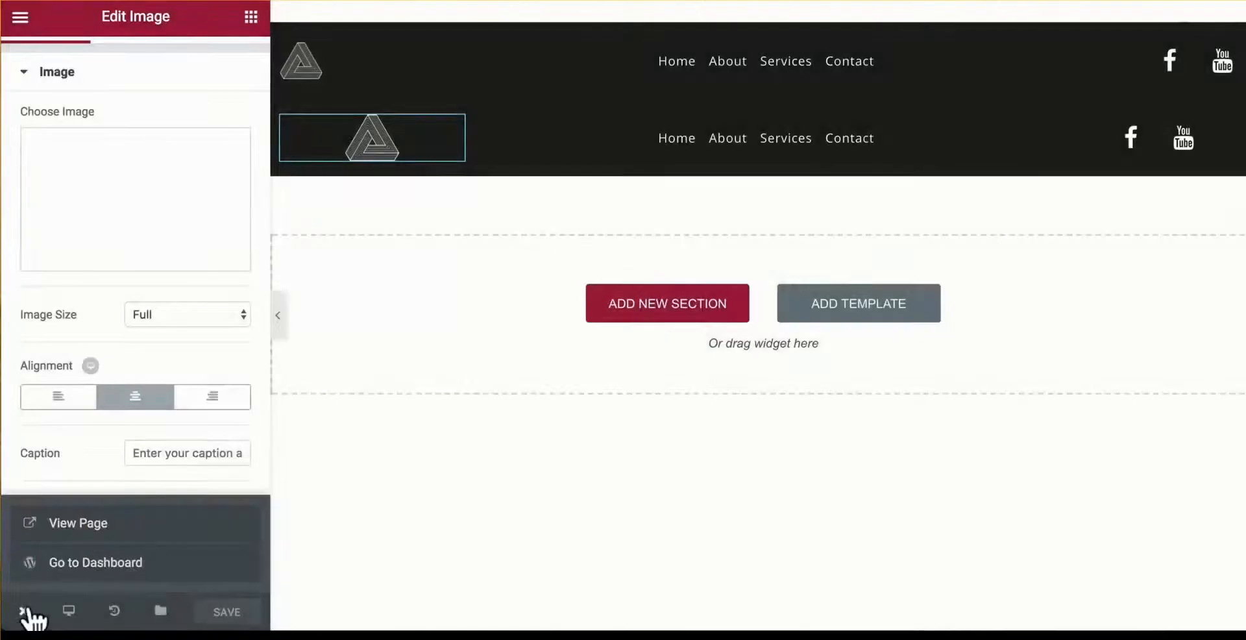
{"action": "left_click", "coordinate": [88, 520]}
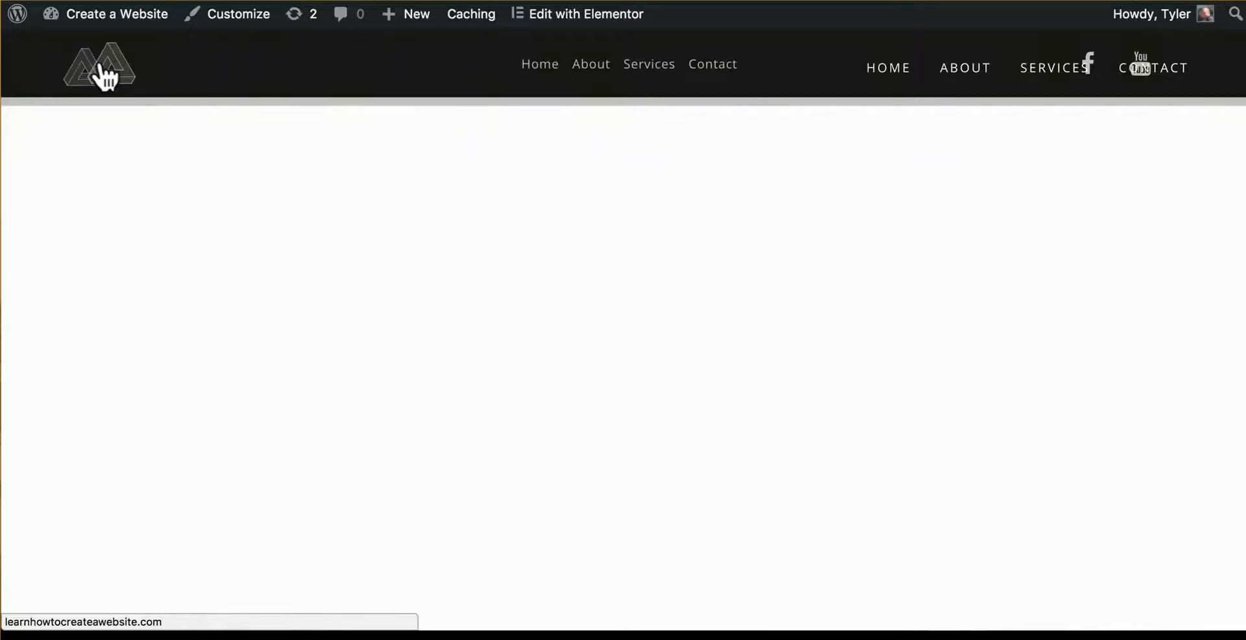
{"action": "left_click", "coordinate": [100, 67]}
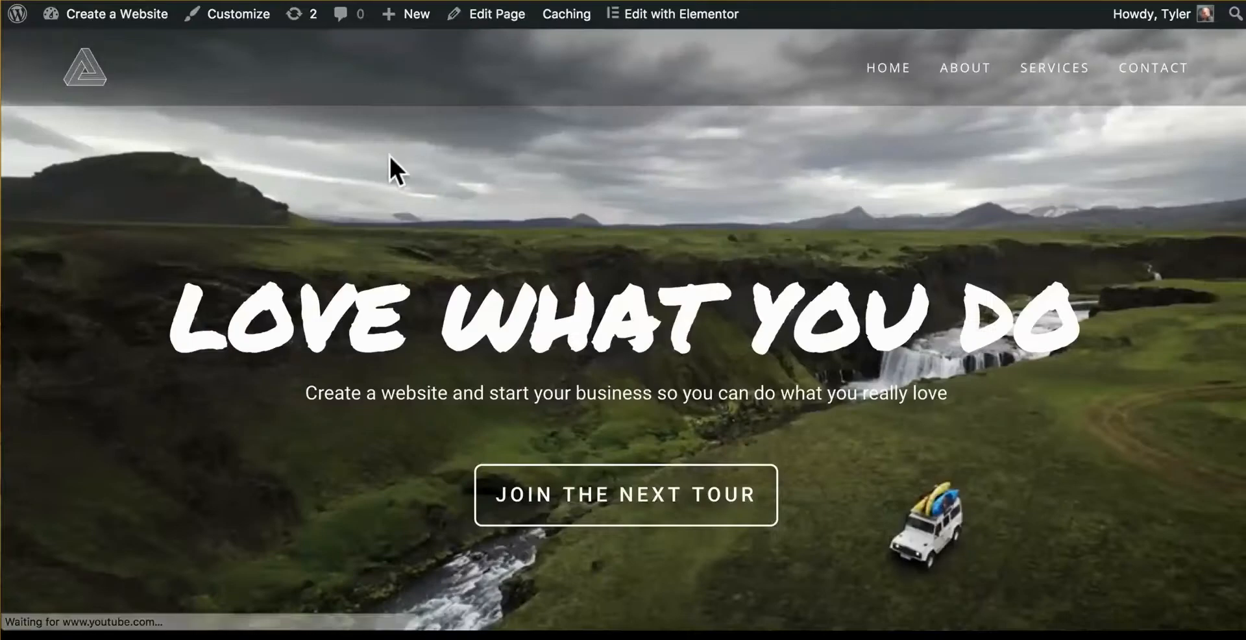
{"action": "scroll", "coordinate": [388, 155], "scroll_direction": "down", "scroll_amount": 15}
{"action": "scroll", "coordinate": [390, 156], "scroll_direction": "down", "scroll_amount": 10}
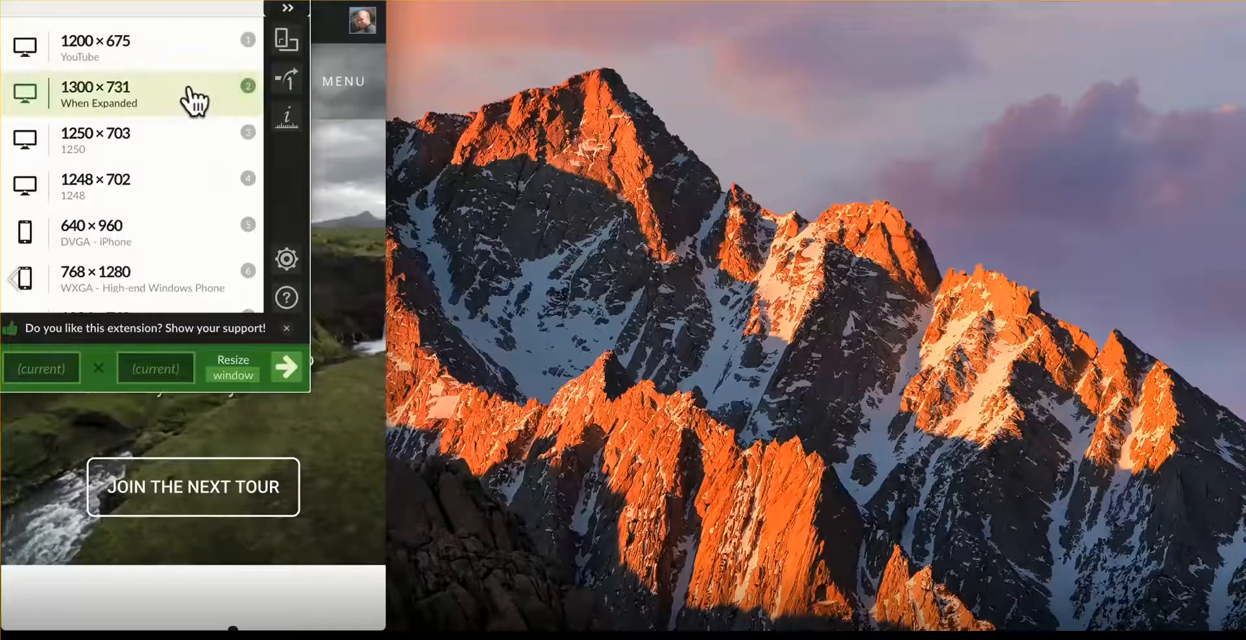
Resize the browser window to the 1300 × 731 preset and open the Site Identity settings in the site's Customizer
{"action": "left_click", "coordinate": [194, 103]}
{"action": "left_click", "coordinate": [551, 124]}
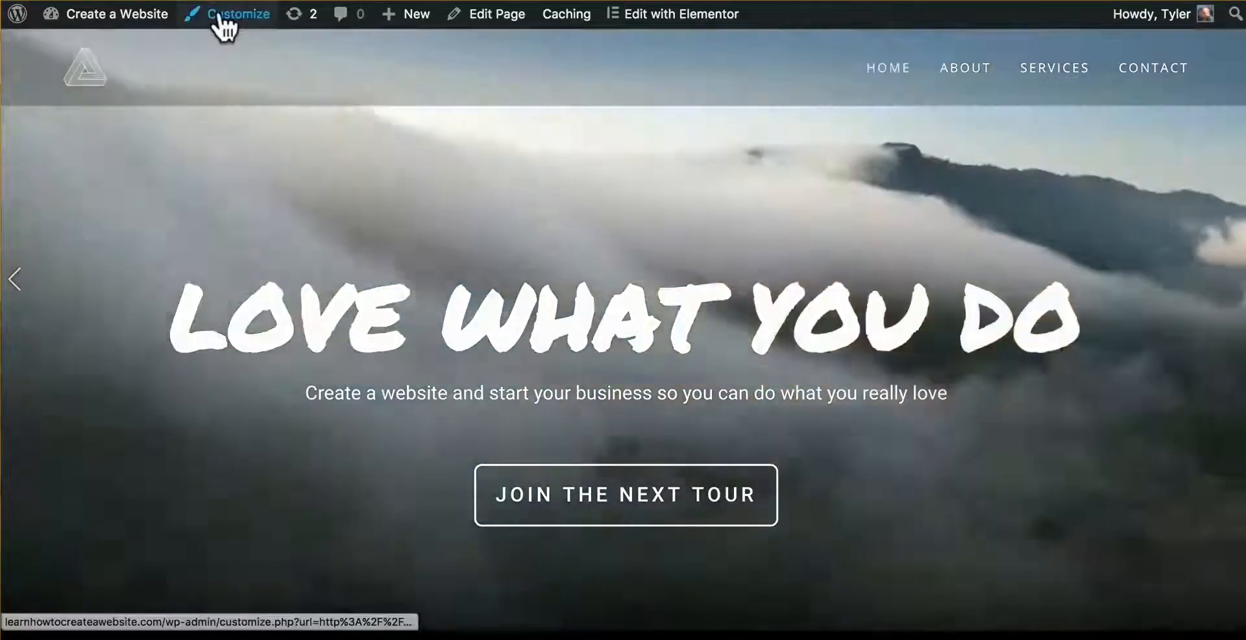
{"action": "left_click", "coordinate": [223, 26]}
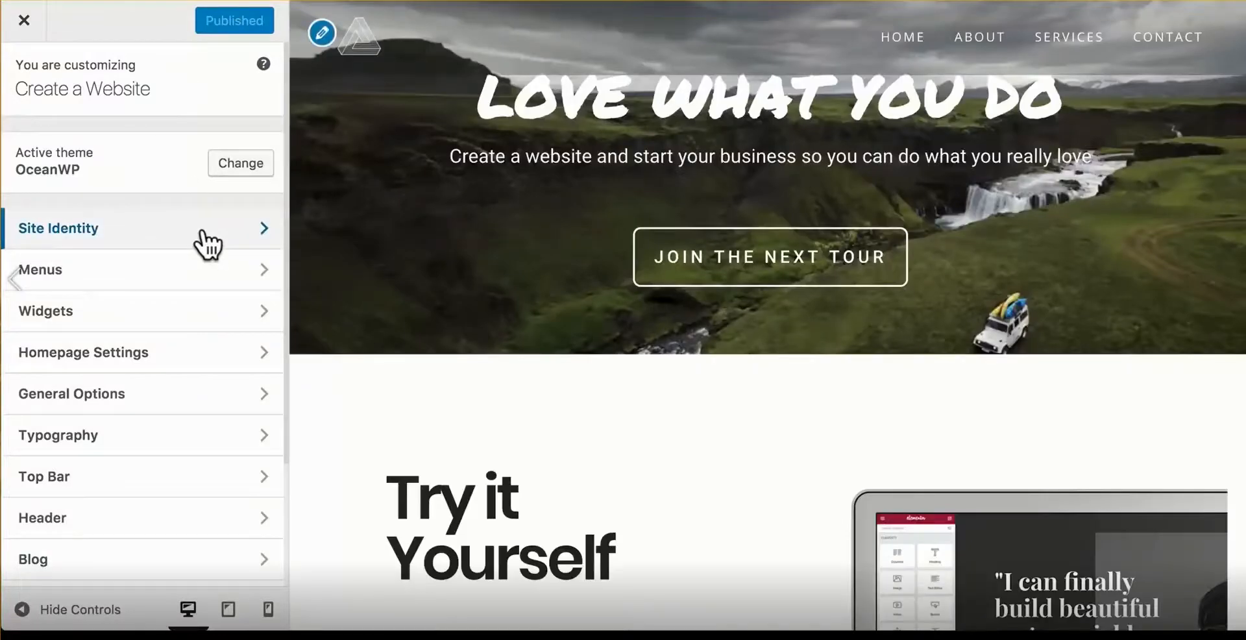
{"action": "left_click", "coordinate": [208, 245]}
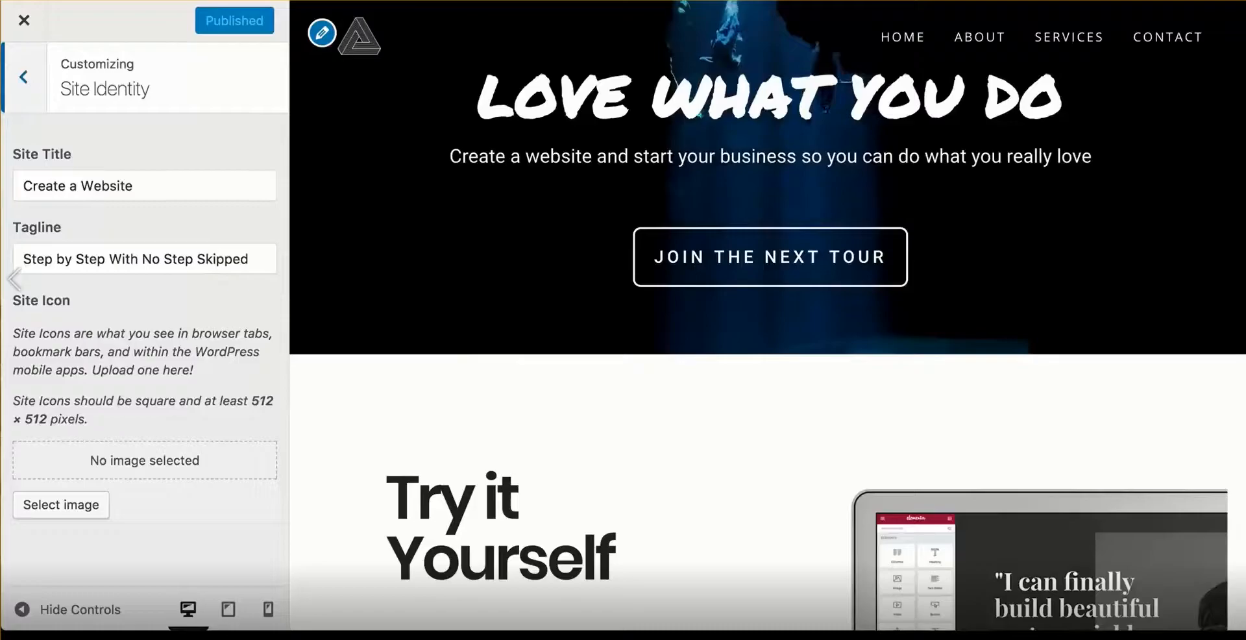
Open the logomakr.com logo maker in a new browser tab
{"action": "key", "text": "super+t"}
{"action": "type", "text": "logo"}
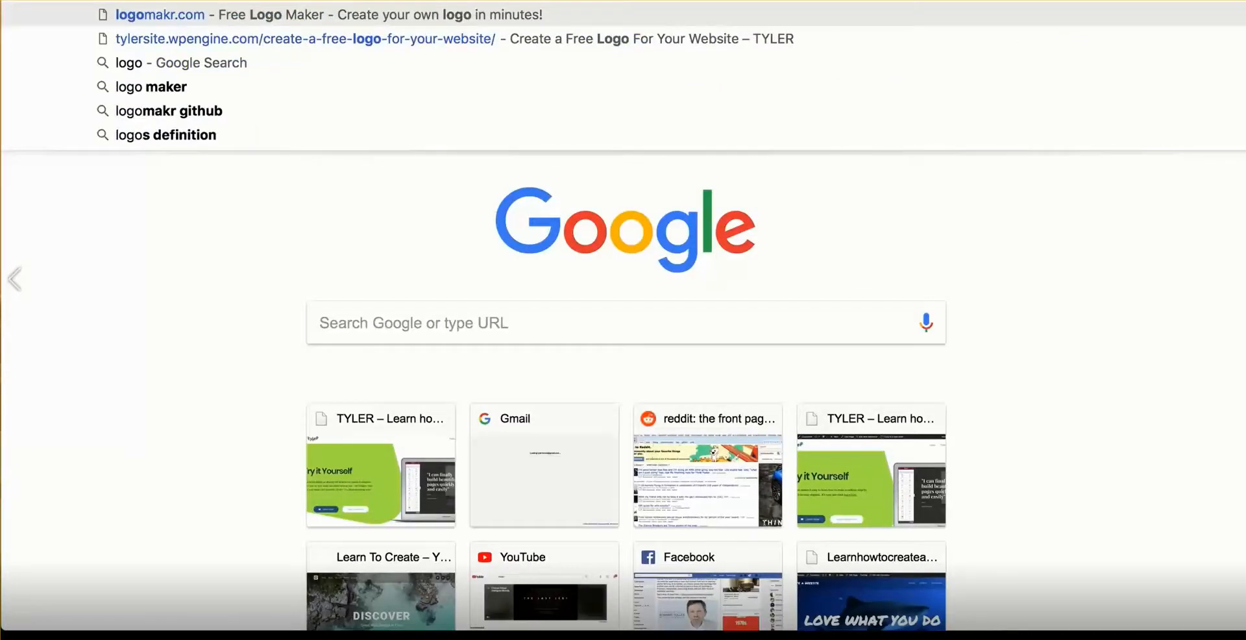
{"action": "key", "text": "Right"}
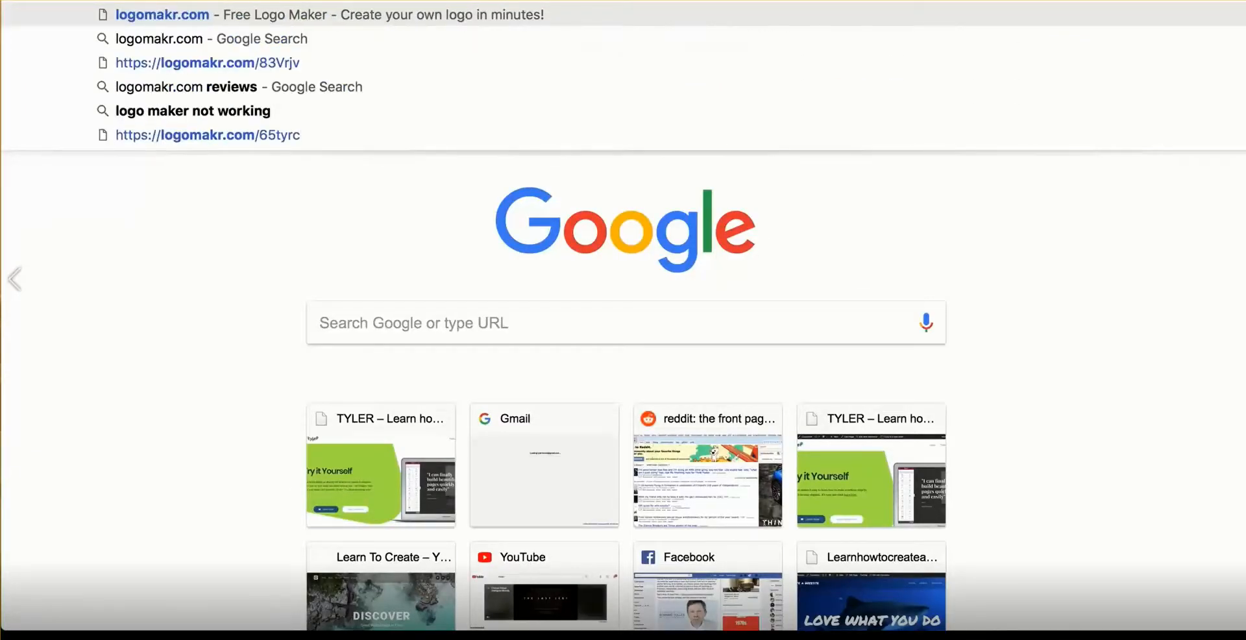
{"action": "key", "text": "Return"}
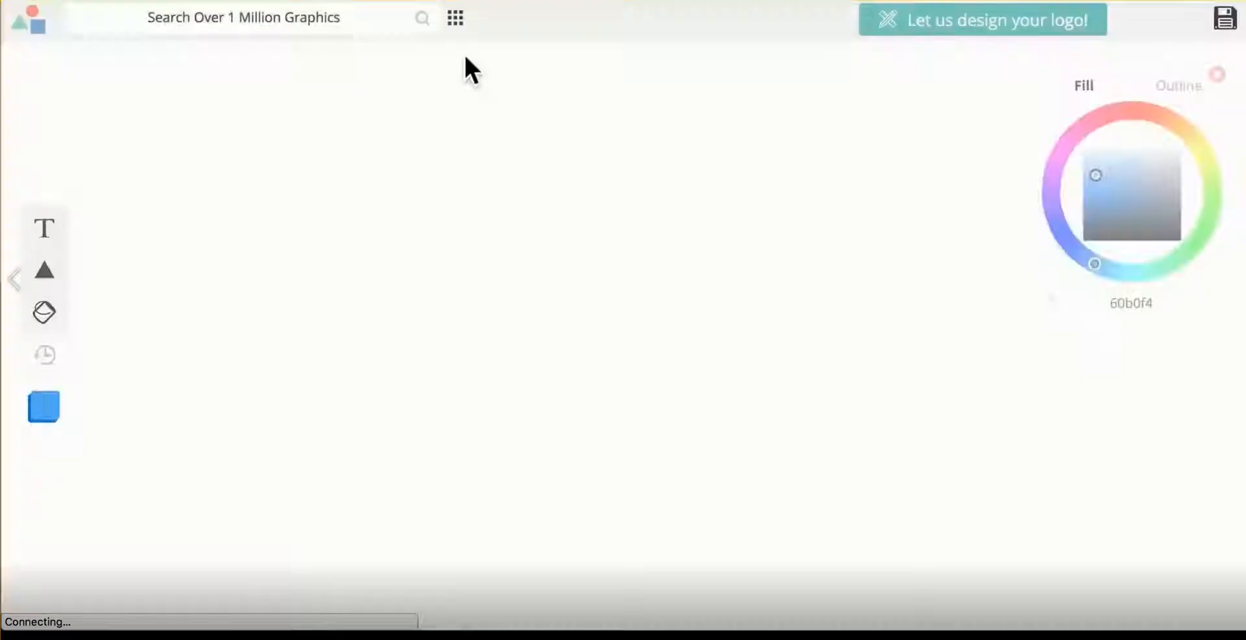